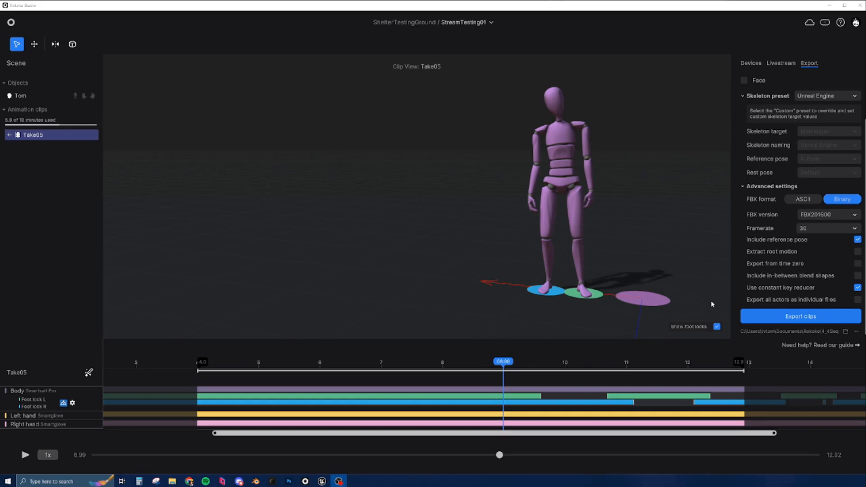
- Scrub through the Take05 clip between about 5 and 11 seconds to review the body motion and foot locks
left_click(251, 369)
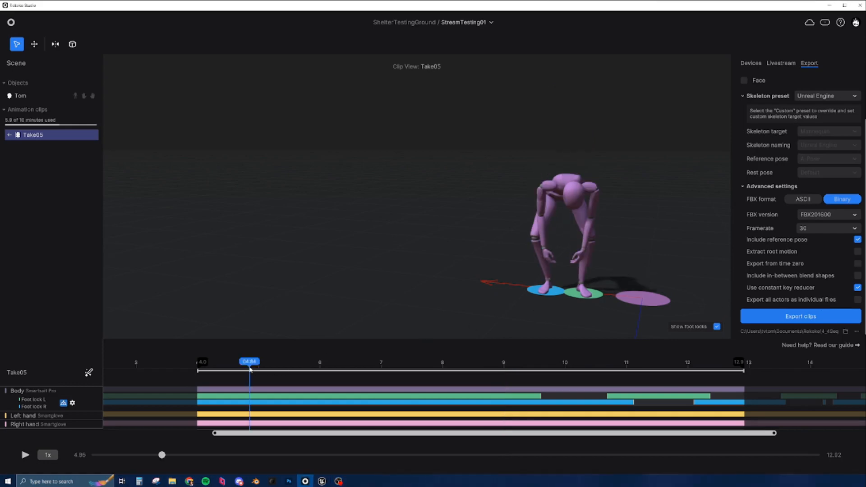
left_click_drag(254, 366, 637, 365)
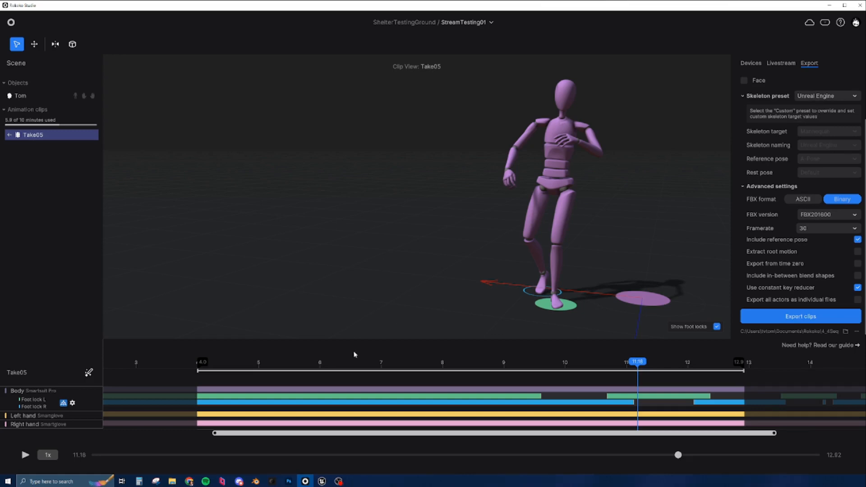
left_click_drag(324, 360, 634, 370)
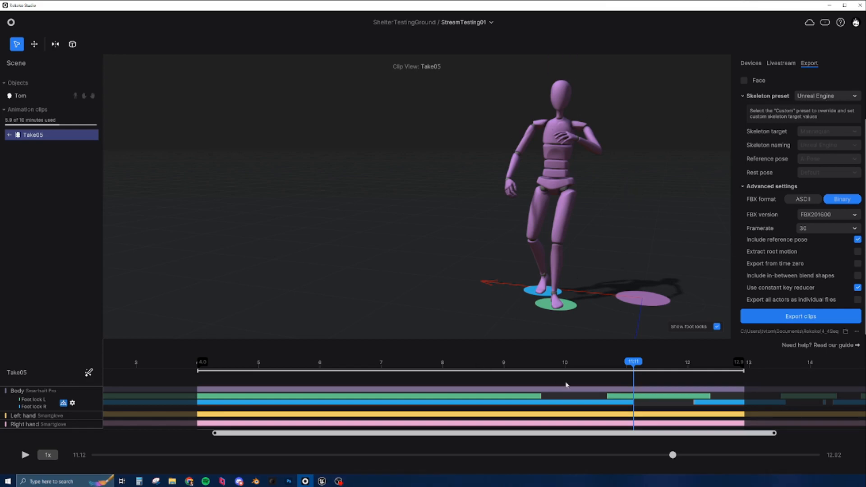
left_click_drag(623, 366, 644, 368)
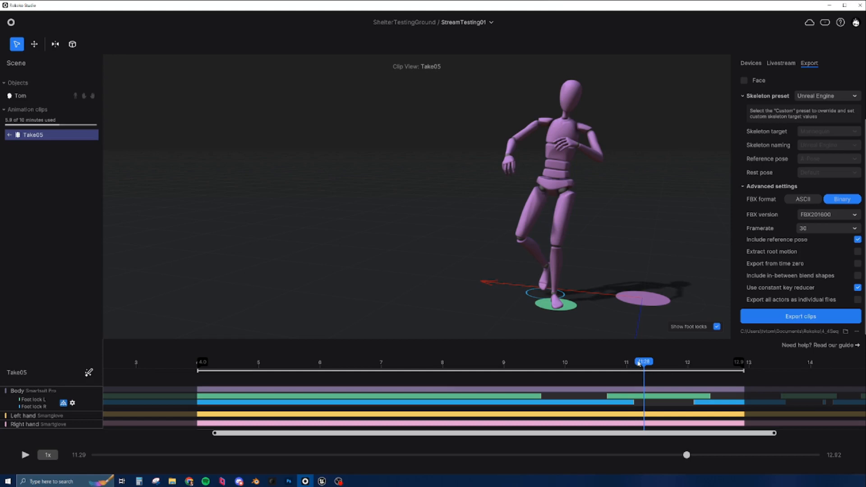
mouse_move(639, 364)
left_mouse_down()
mouse_move(589, 364)
mouse_move(648, 363)
left_mouse_up()
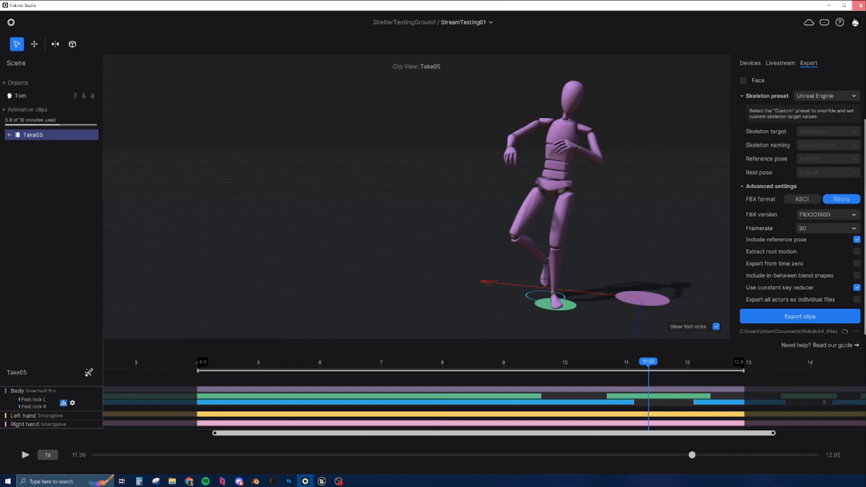
- Switch to Unreal Engine and open the Take05_ue animation sequence from the GKnight Meshes folder
left_click(828, 5)
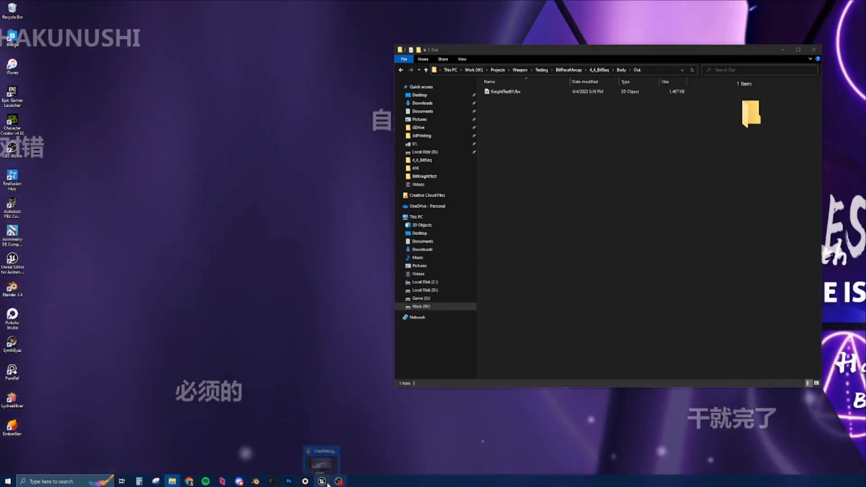
left_click(324, 481)
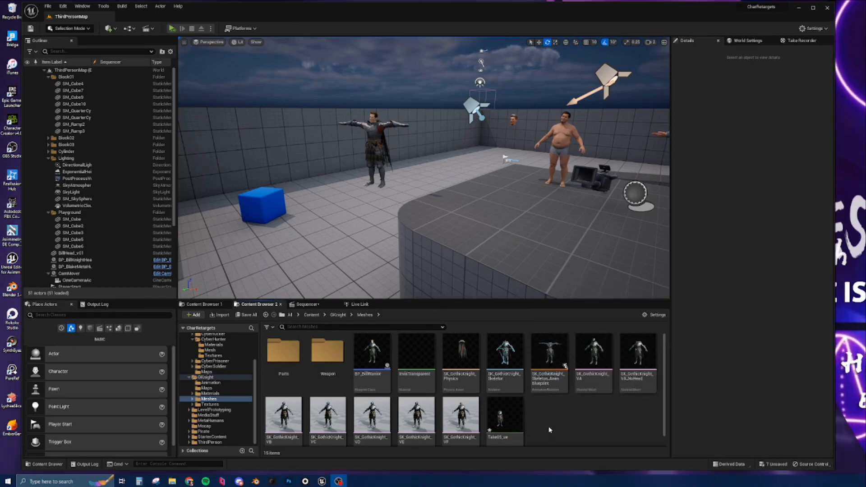
mouse_move(500, 419)
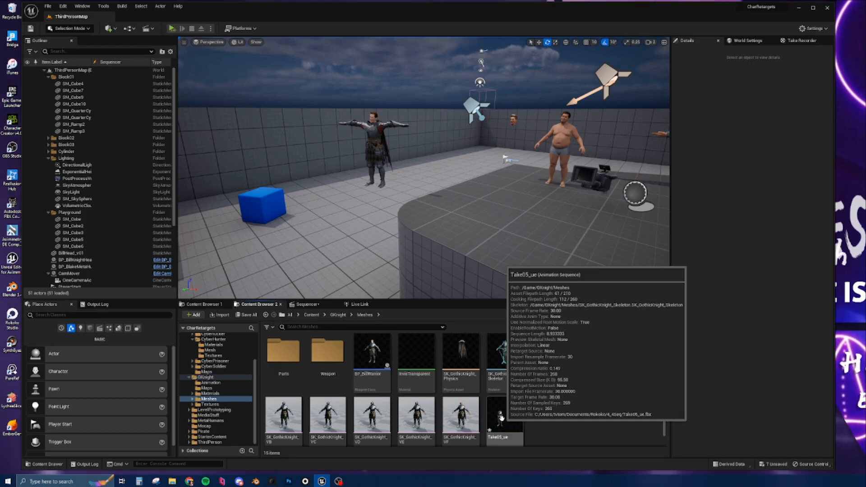
double_click(501, 418)
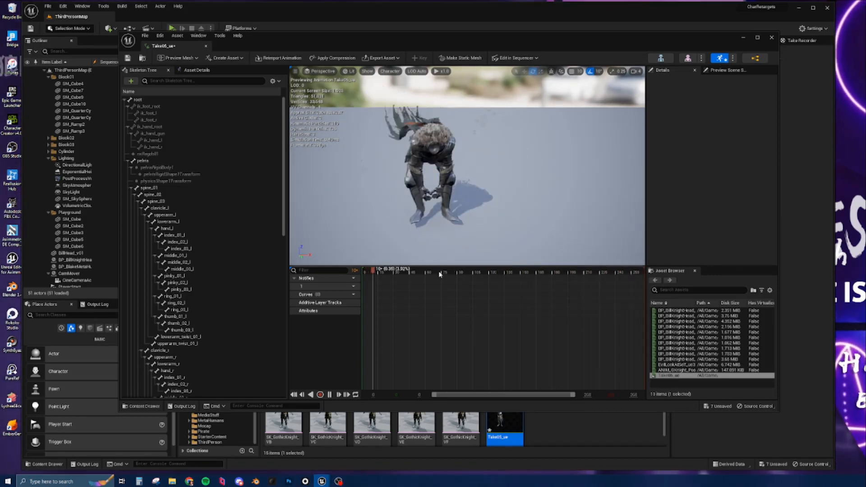
- Inspect the pelvis bone while scrubbing Take05_ue back to frame 0, and close the animation editor
left_click(145, 161)
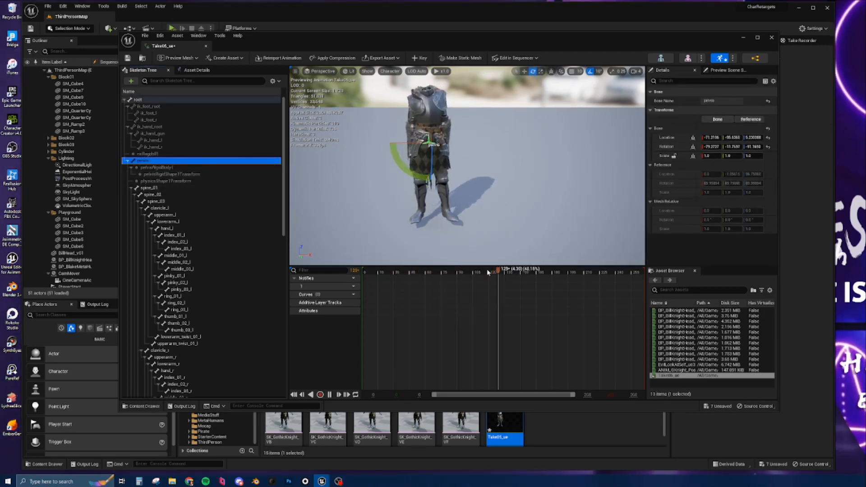
left_click_drag(494, 272, 325, 267)
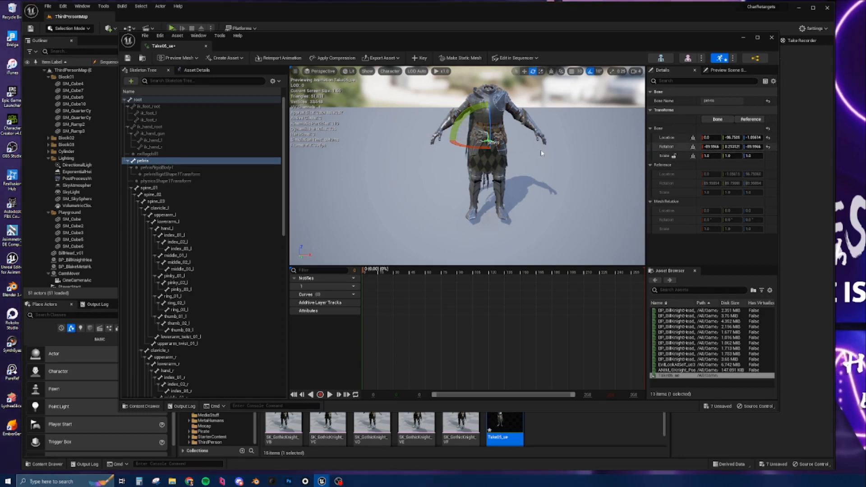
mouse_move(544, 216)
right_mouse_down()
mouse_move(559, 222)
mouse_move(529, 205)
mouse_move(539, 211)
right_mouse_up()
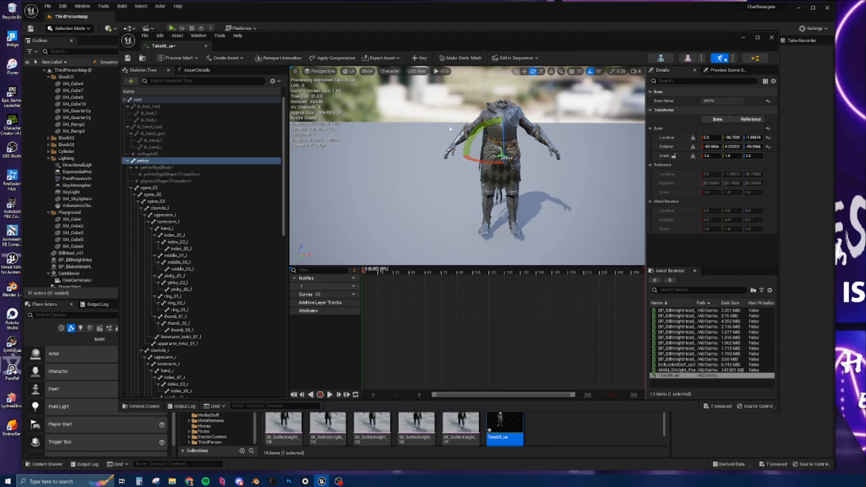
left_click(771, 38)
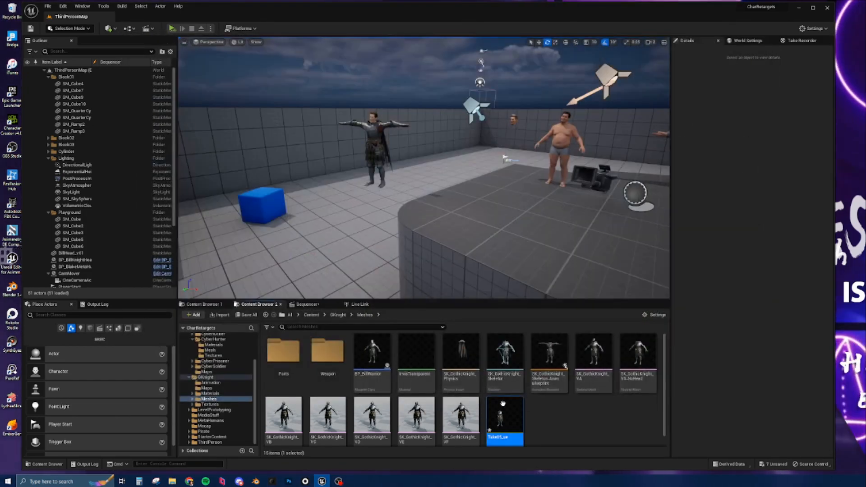
- Export Take05_ue as an FBX to the Body folder, overwriting body_Take05.FBX and keeping the default export options
right_click(504, 415)
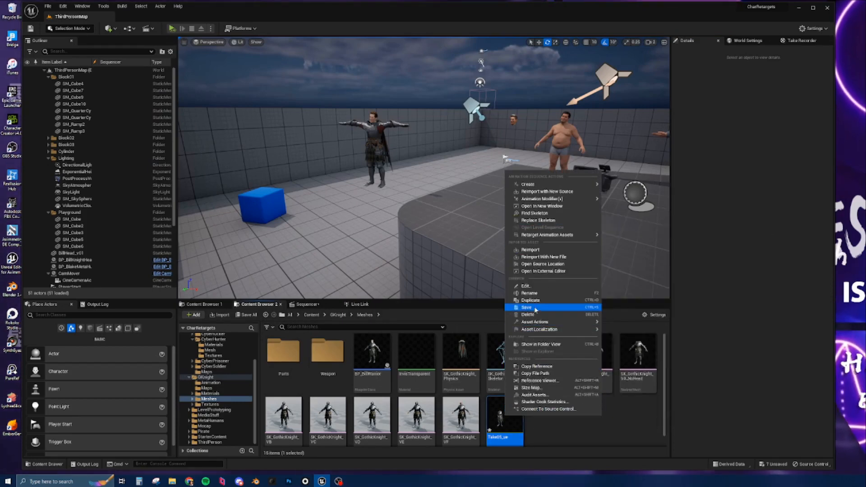
mouse_move(537, 322)
left_click(617, 354)
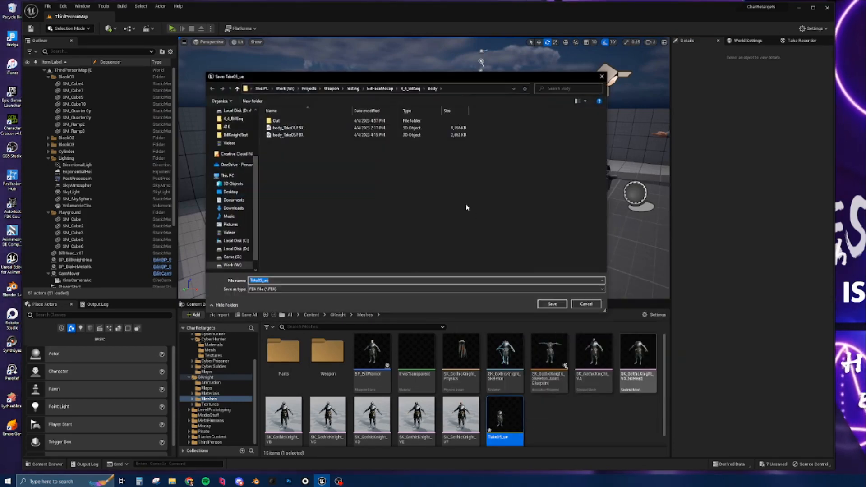
left_click(297, 135)
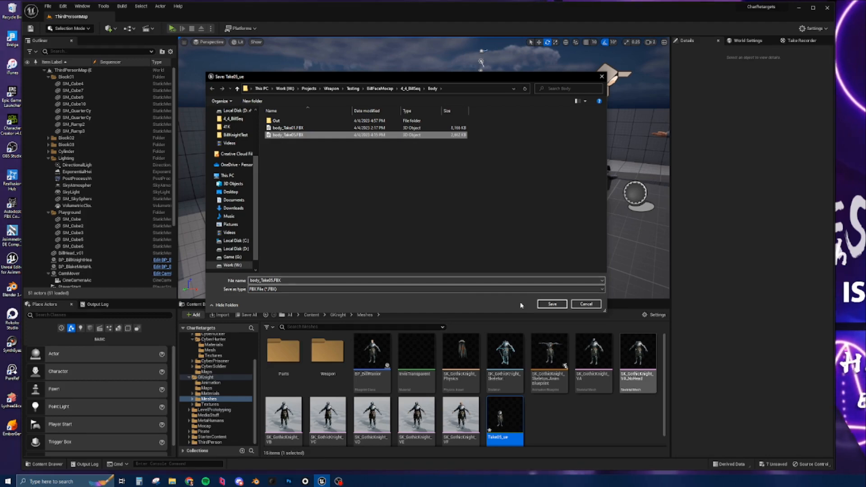
left_click(551, 304)
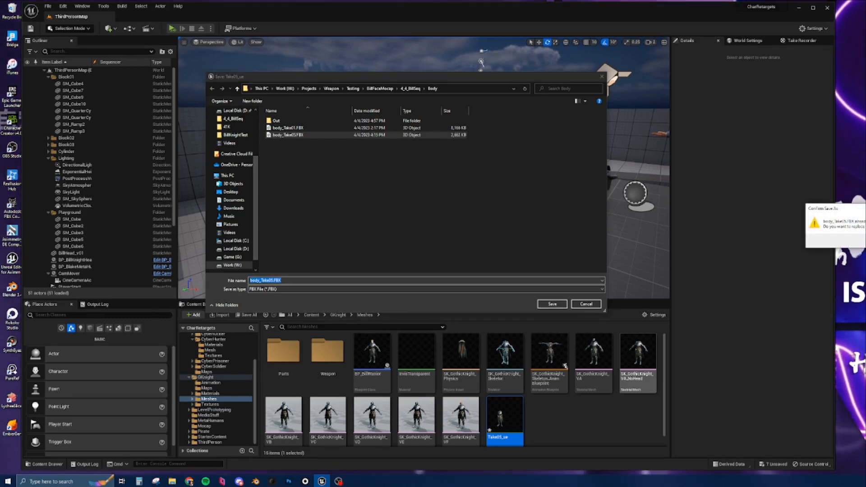
left_click(807, 234)
left_click_drag(833, 163, 464, 107)
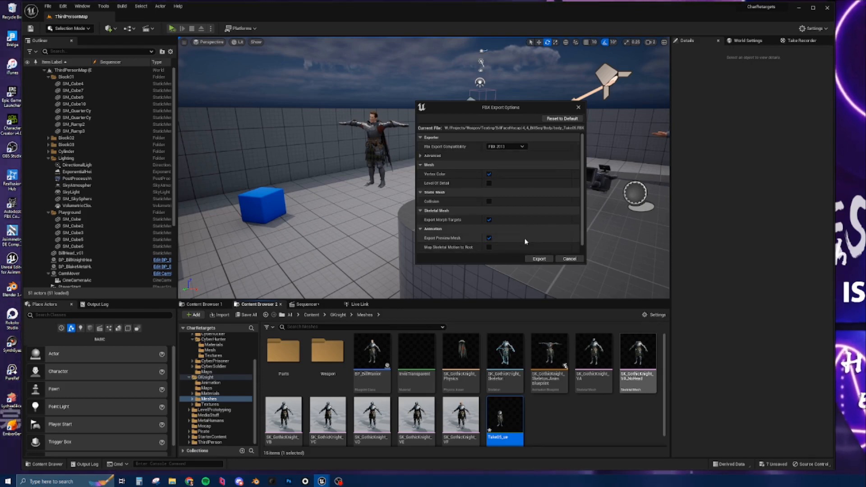
left_click(539, 259)
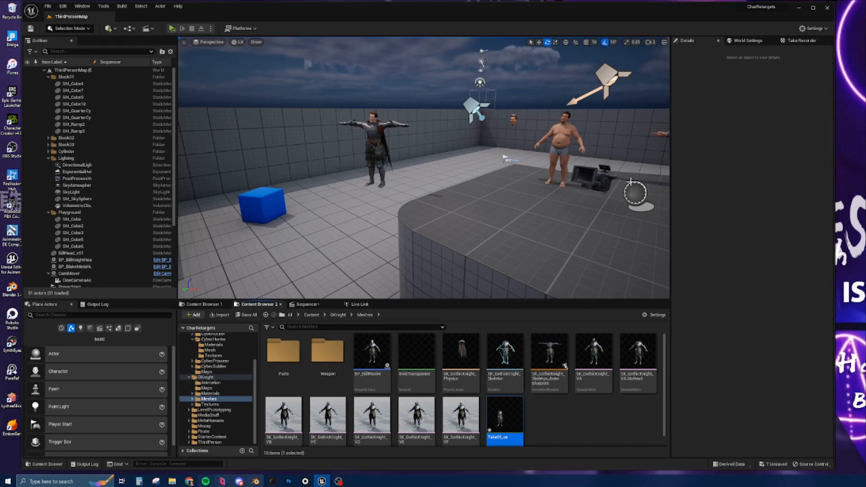
- Minimize Unreal Engine and switch to Blender
left_click(798, 7)
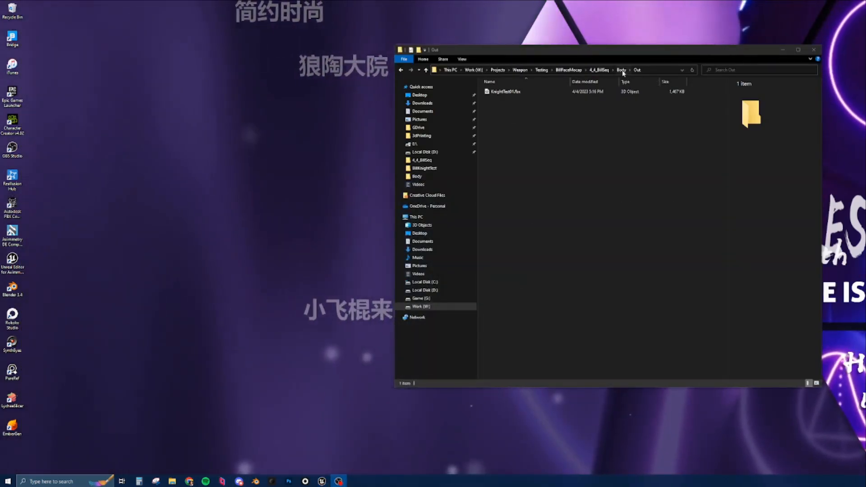
left_click(256, 481)
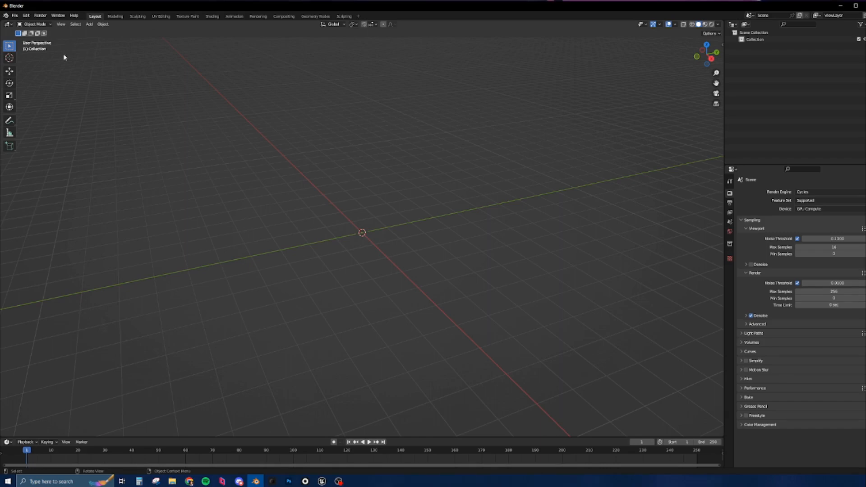
- Import body_Take05.FBX from the Body folder as FBX with the default import options
left_click(15, 16)
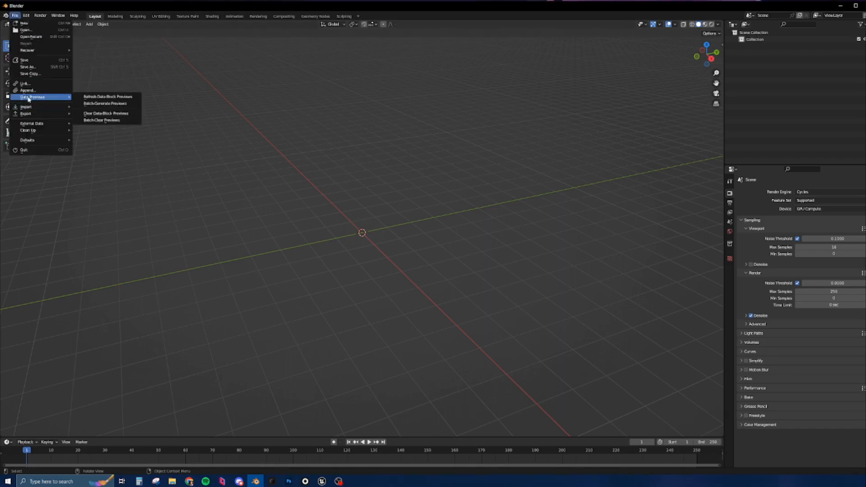
mouse_move(36, 107)
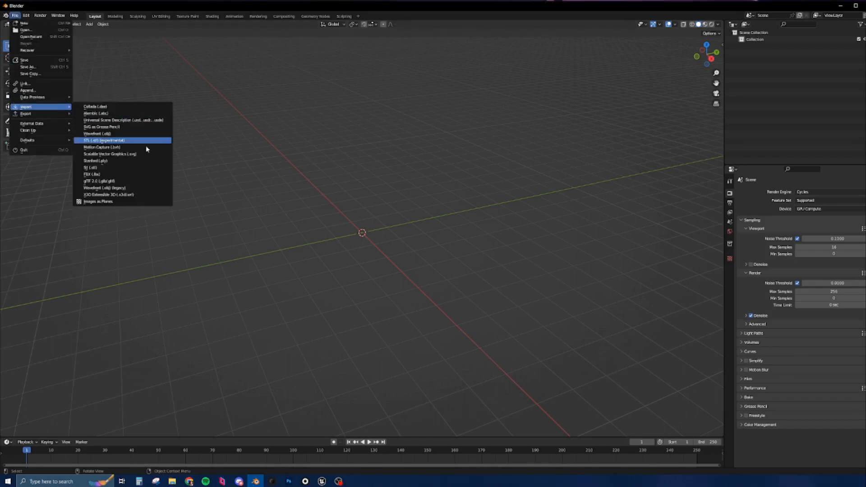
left_click(125, 174)
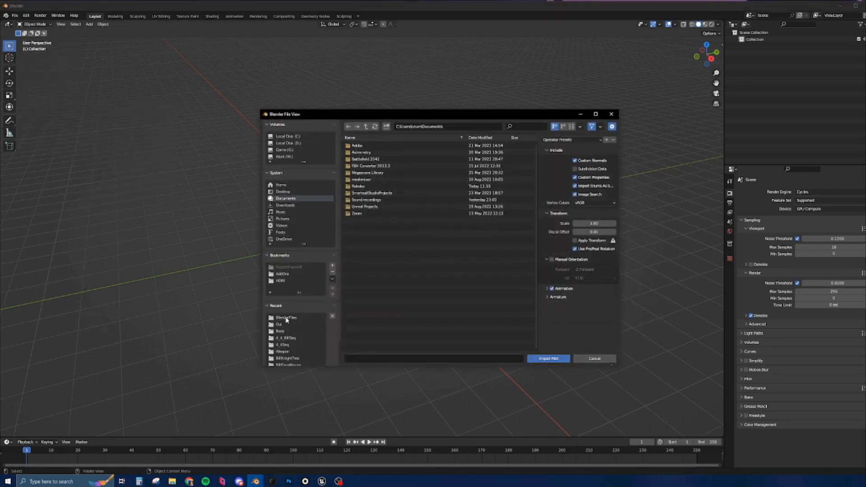
left_click(279, 331)
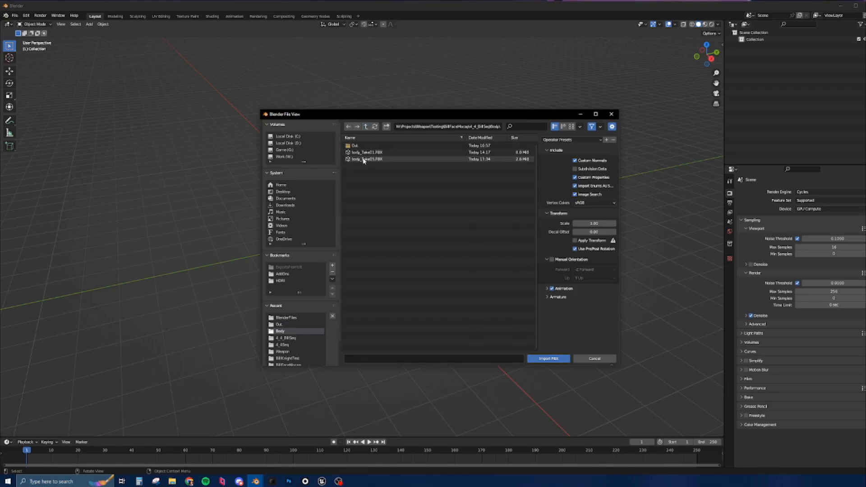
left_click(365, 159)
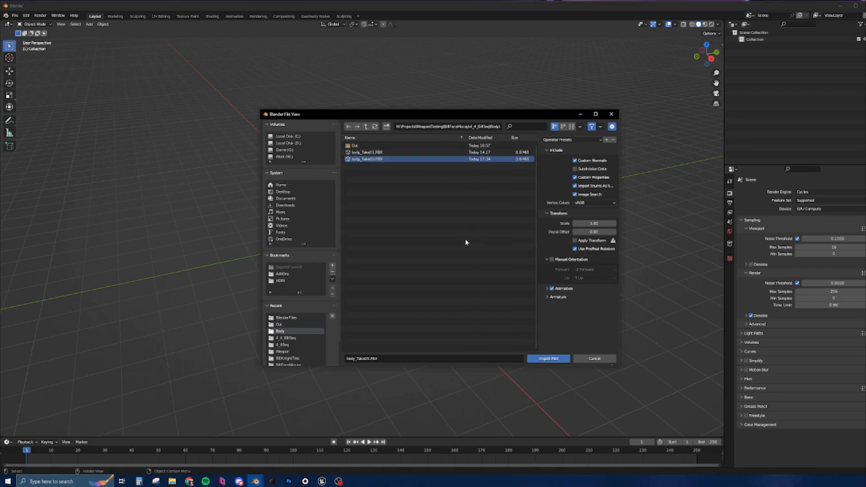
left_click(547, 297)
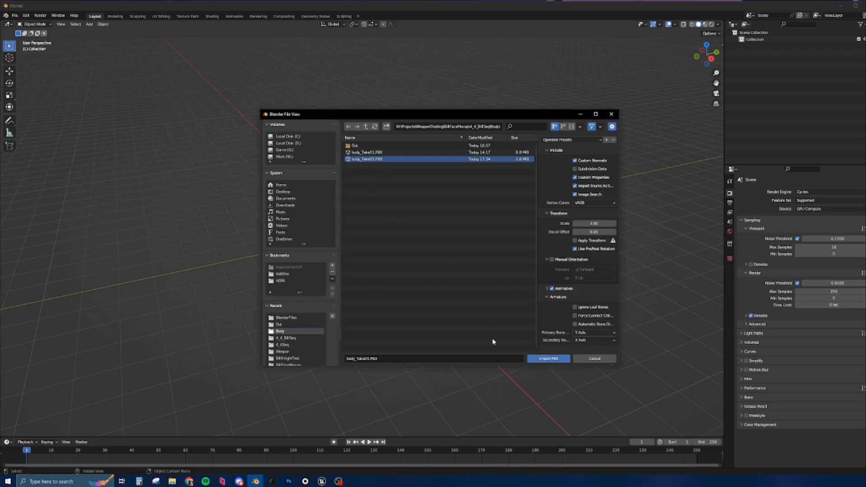
left_click(529, 360)
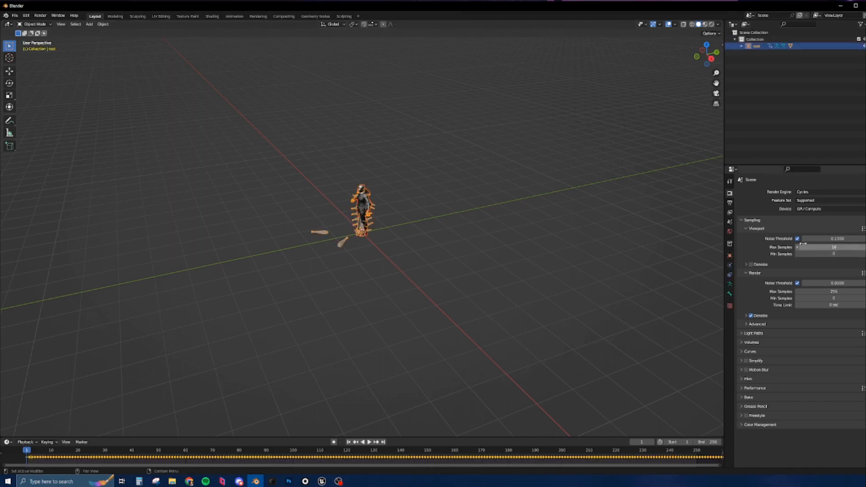
- Delete the imported armature and set the scene's unit scale to 0.01
left_click(729, 221)
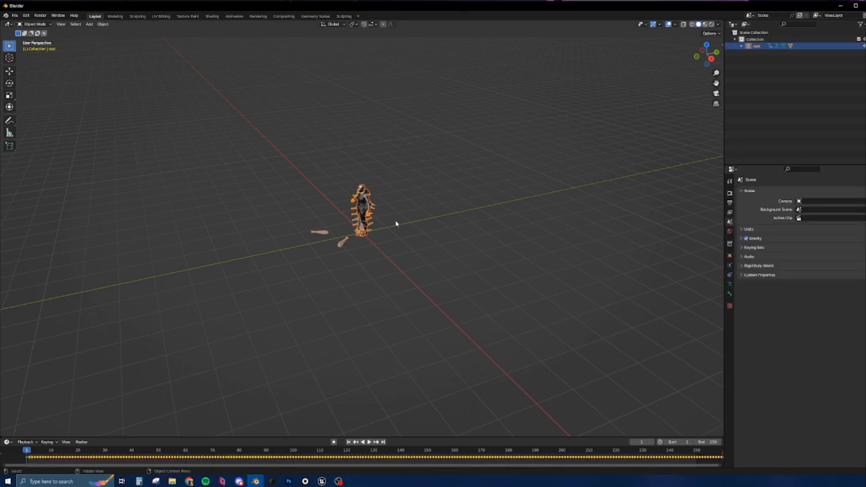
key("Delete")
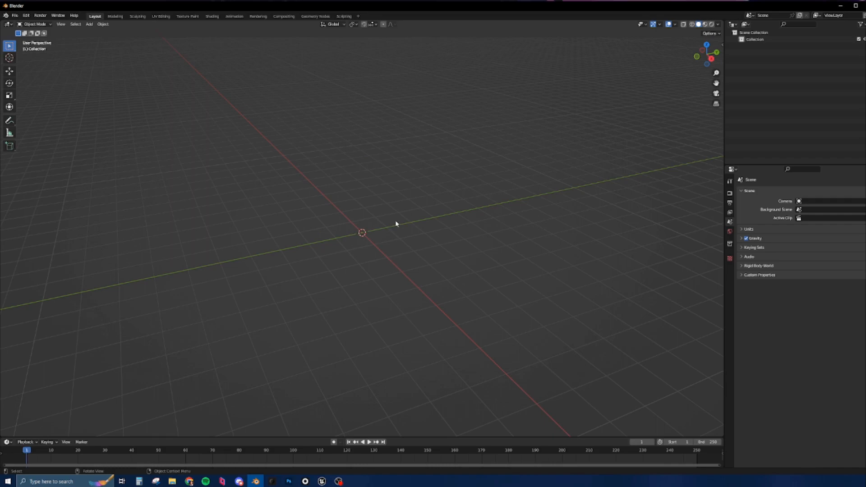
left_click(747, 229)
left_click(824, 245)
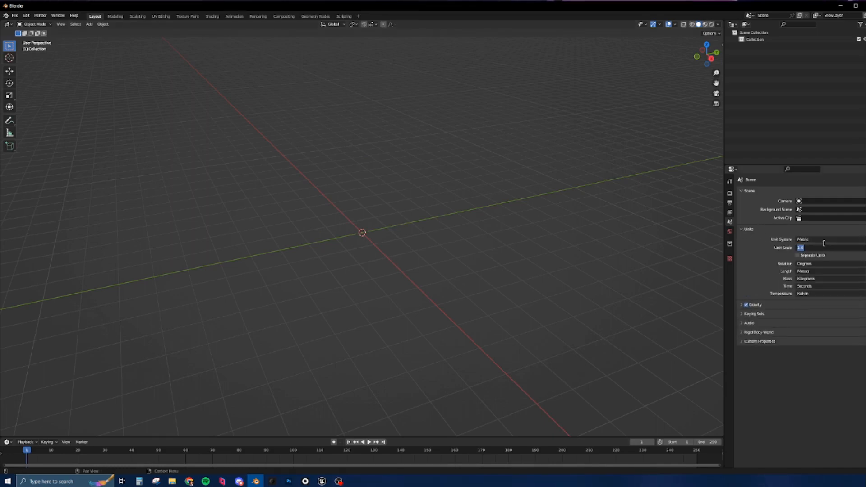
type("0.01")
key("Return")
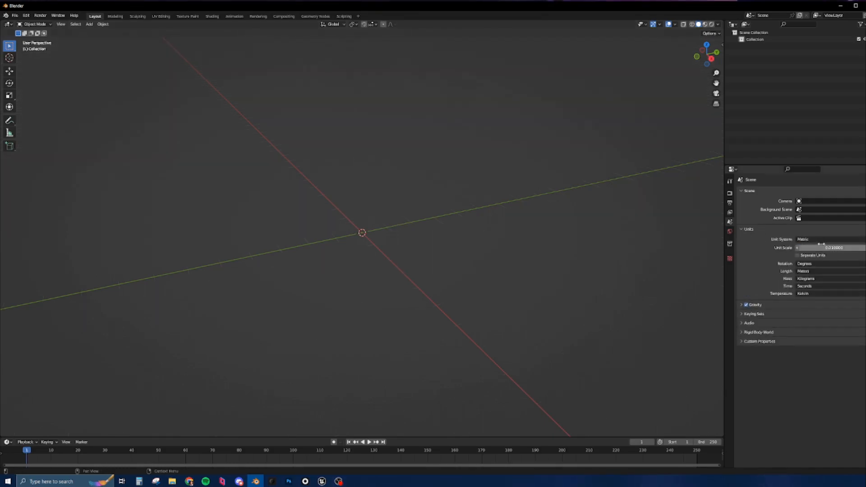
scroll(434, 234, "down", 5)
scroll(433, 235, "down", 2)
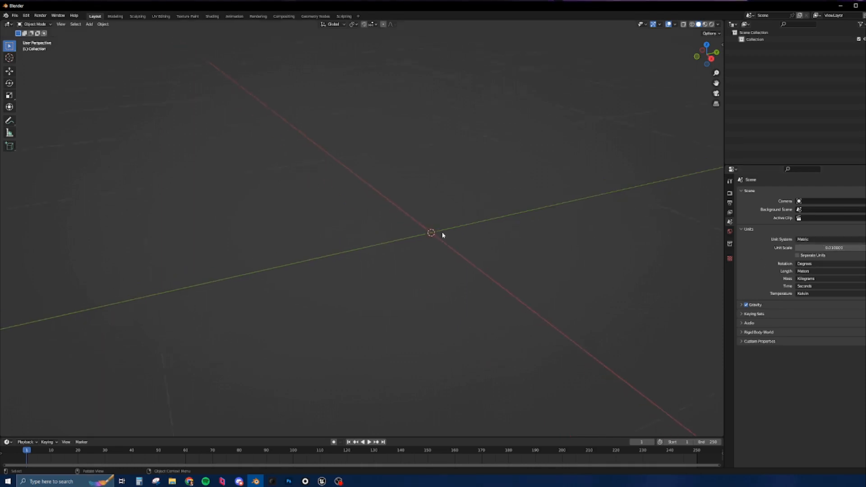
- Import the character animation FBX again with the default import options
left_click(15, 15)
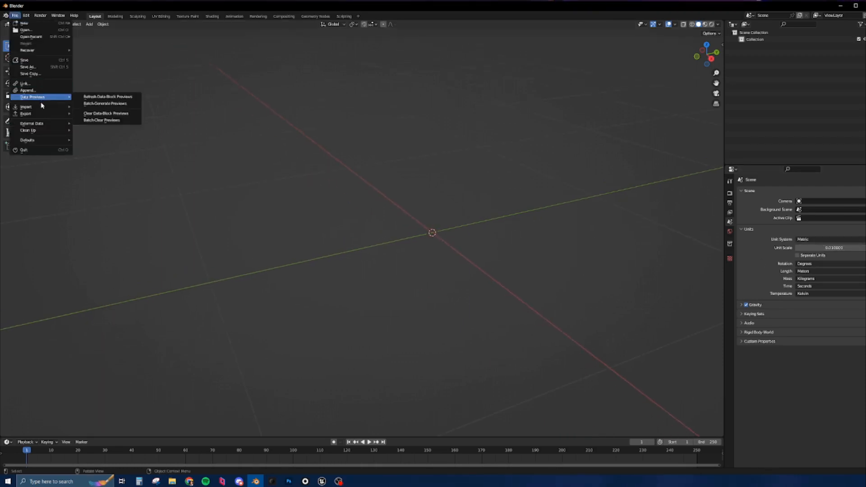
mouse_move(46, 115)
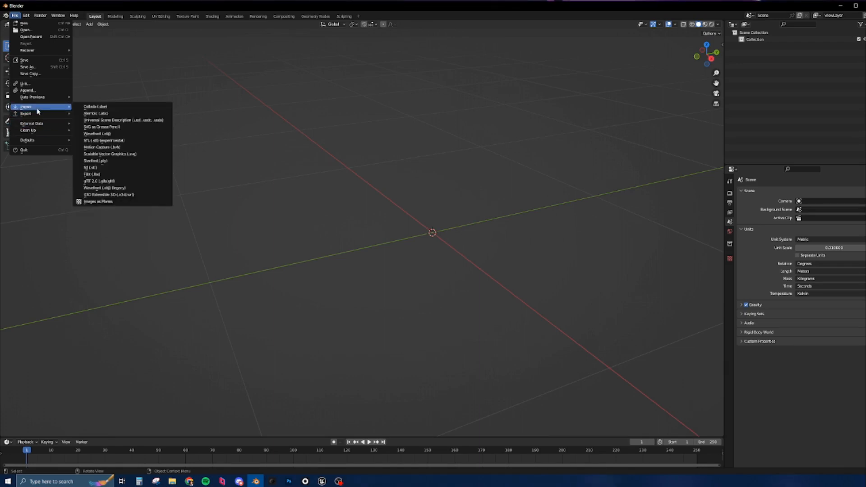
left_click(95, 174)
double_click(374, 159)
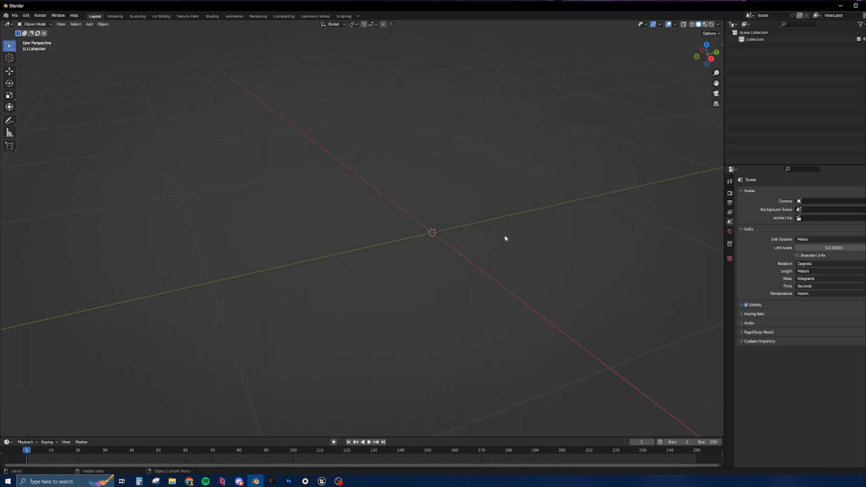
scroll(464, 241, "down", 8)
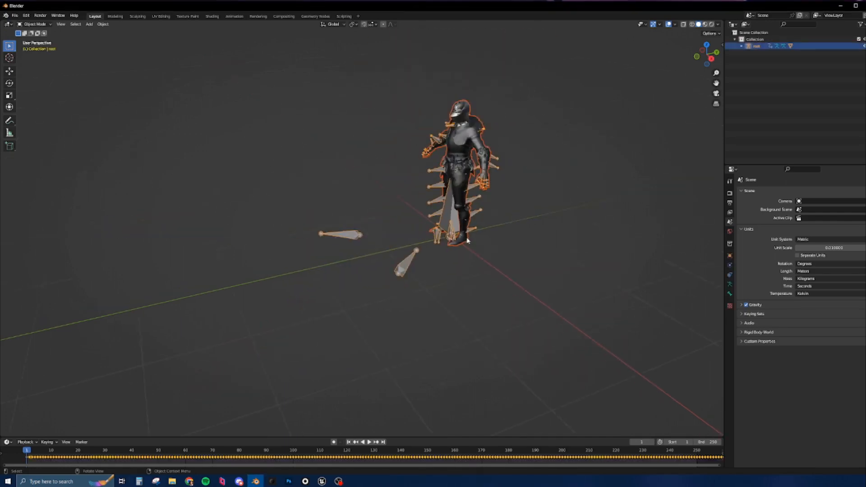
scroll(469, 228, "up", 2)
scroll(470, 231, "up", 3)
middle_click_drag(469, 217, 487, 240, "shift")
scroll(457, 246, "up", 1)
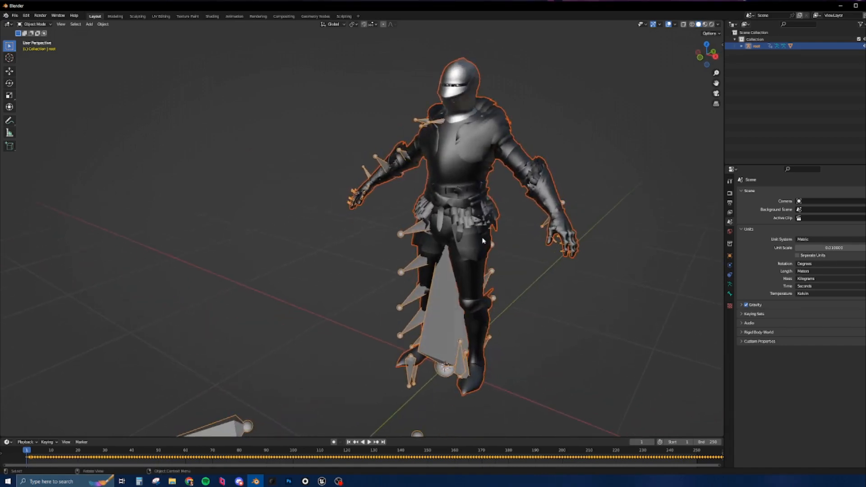
- Inspect the armature's rest orientation in Edit Mode, then show its transform properties in Object Mode
left_click(464, 291)
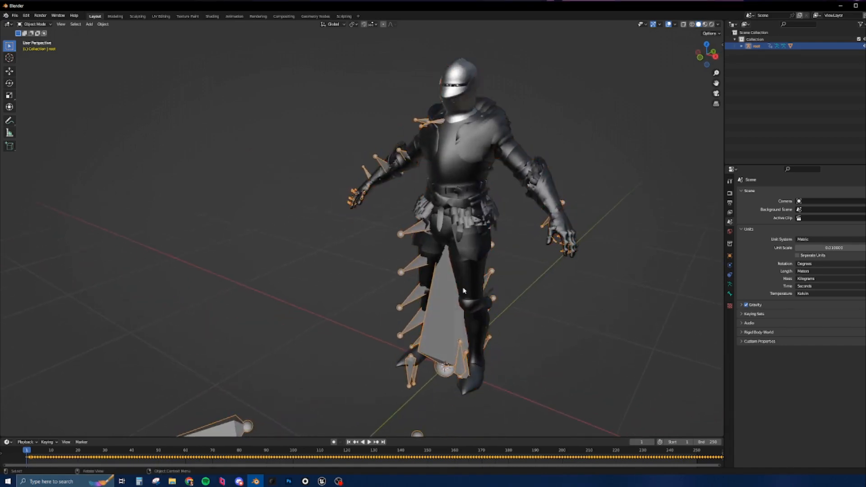
key("Tab")
middle_click_drag(465, 269, 444, 286)
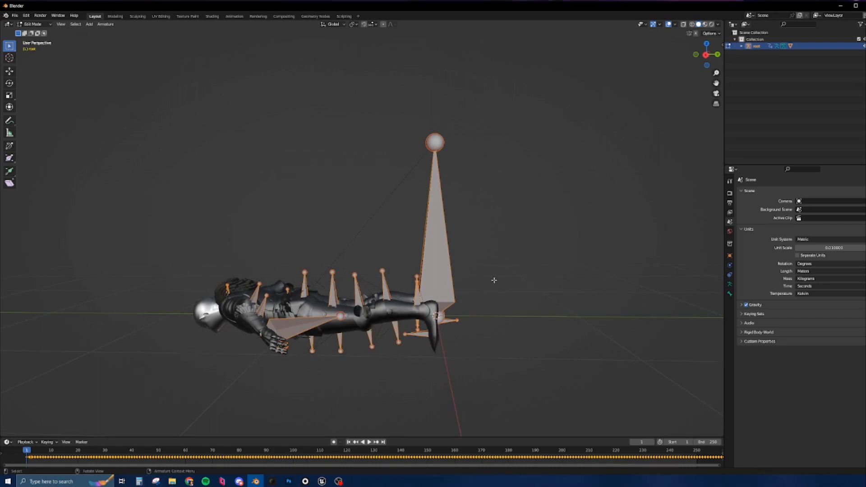
key("n")
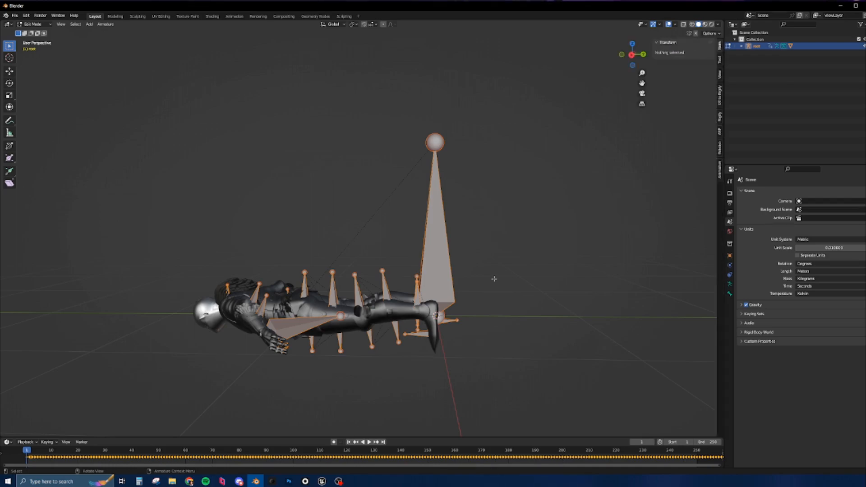
key("Tab")
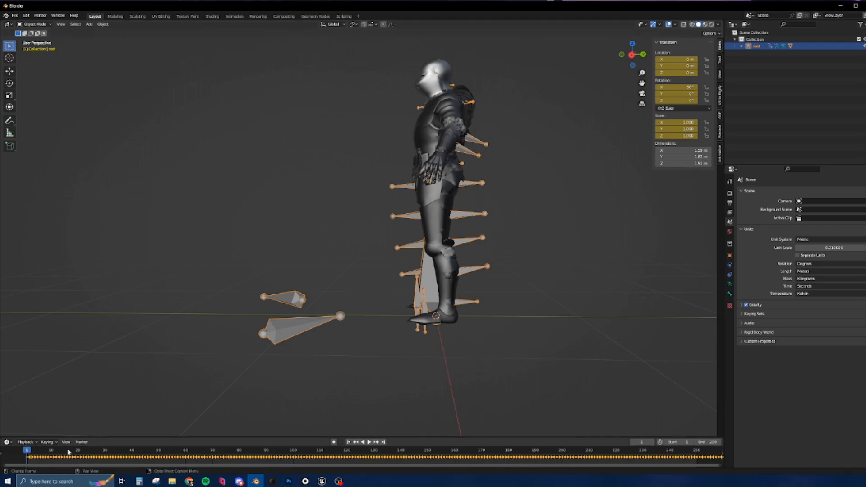
- At frame 0, clear the root armature's object-level location, rotation and scale keyframes
left_click_drag(32, 447, 24, 449)
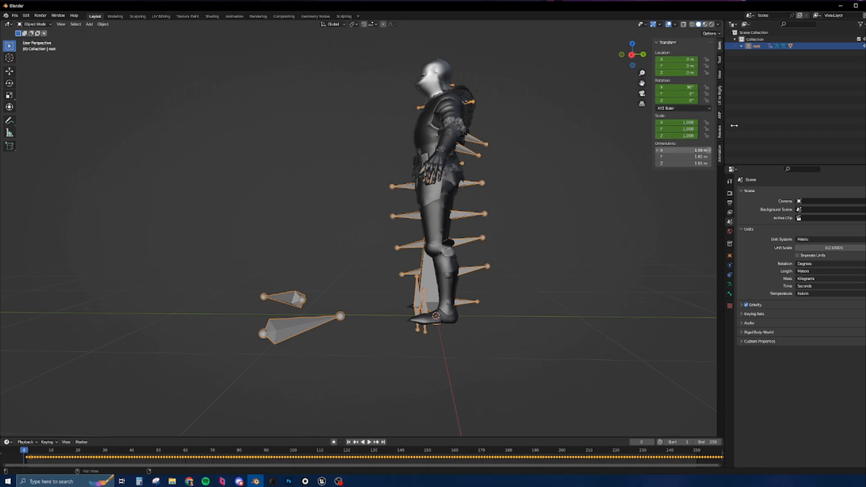
left_click(741, 46)
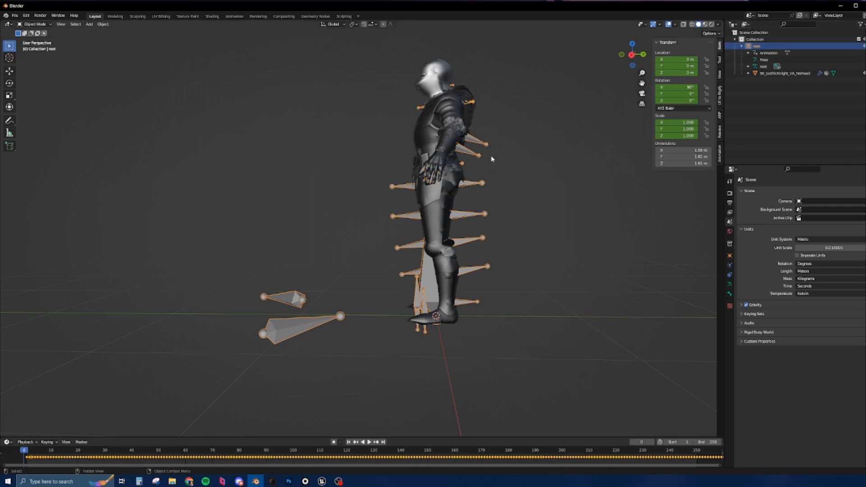
right_click(676, 62)
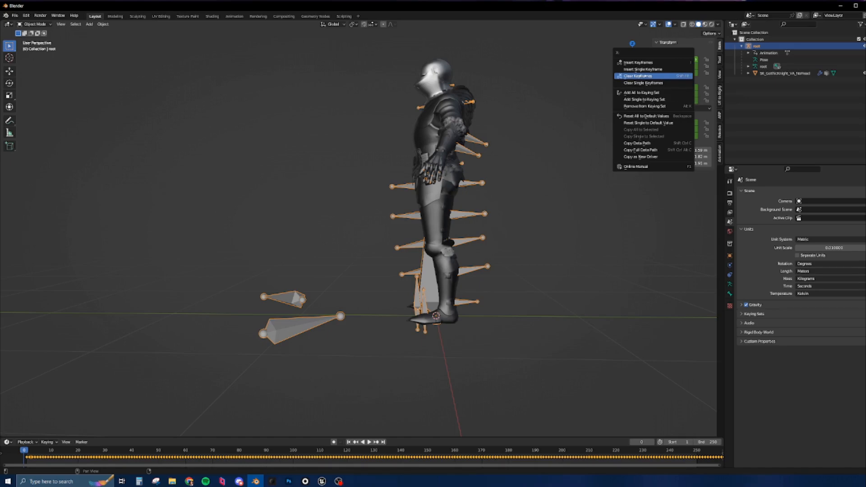
left_click(662, 76)
right_click(673, 85)
left_click(640, 88)
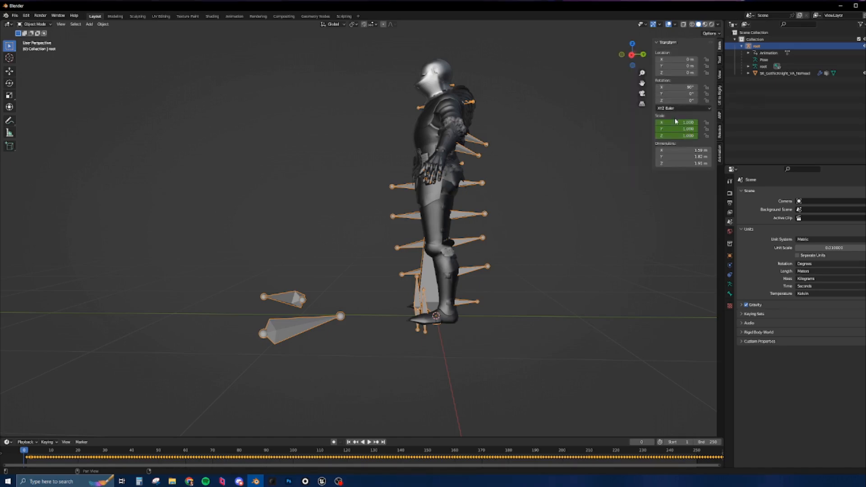
right_click(672, 121)
left_click(649, 121)
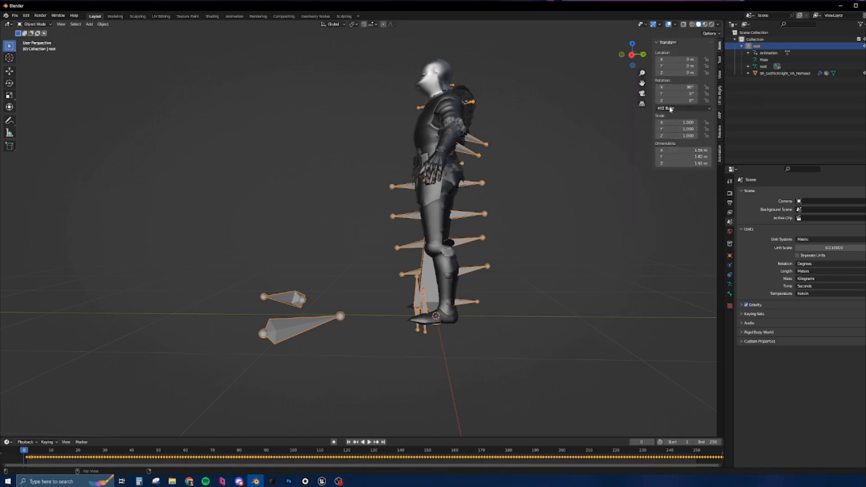
- Set the root armature's X rotation to 0°
double_click(678, 87)
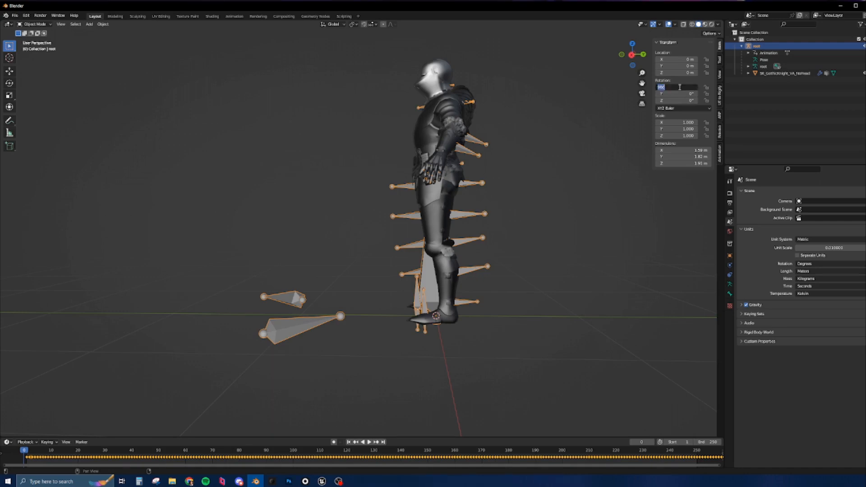
type("0")
key("Return")
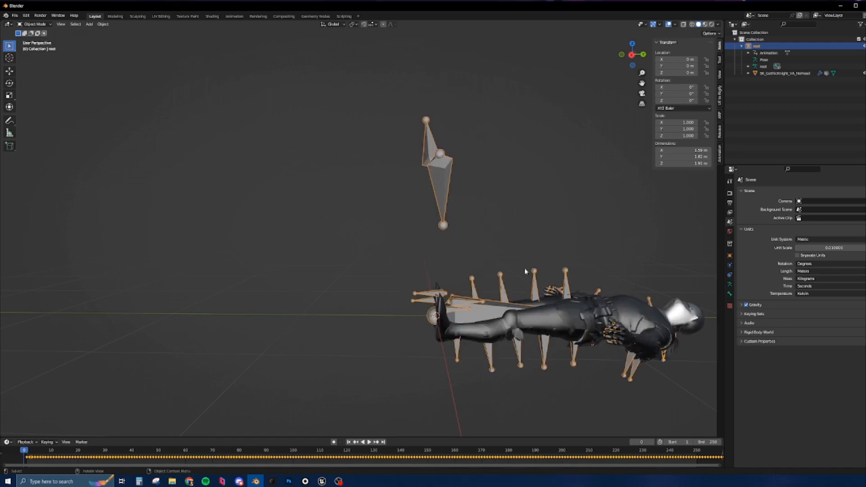
- Preview the first frames of the animation and compare the armature's rest pose in Edit Mode with its Object Mode pose
key("space")
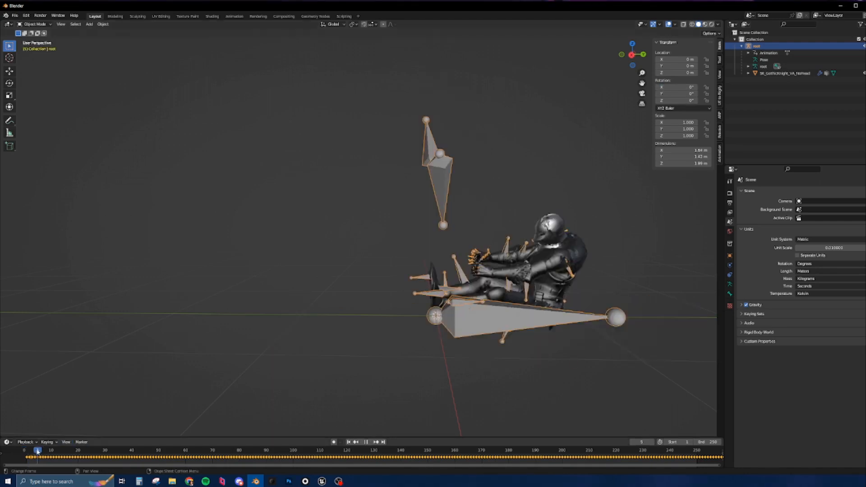
key("space")
key("Tab")
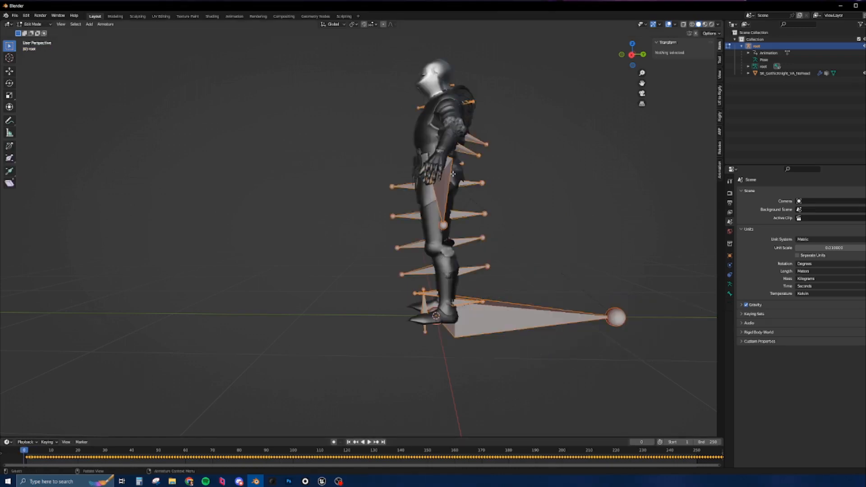
key("Tab")
key("Tab")
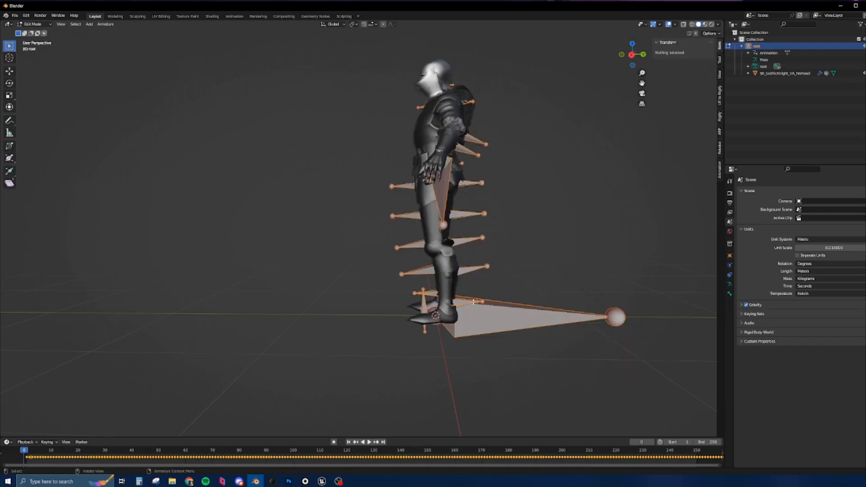
key("Tab")
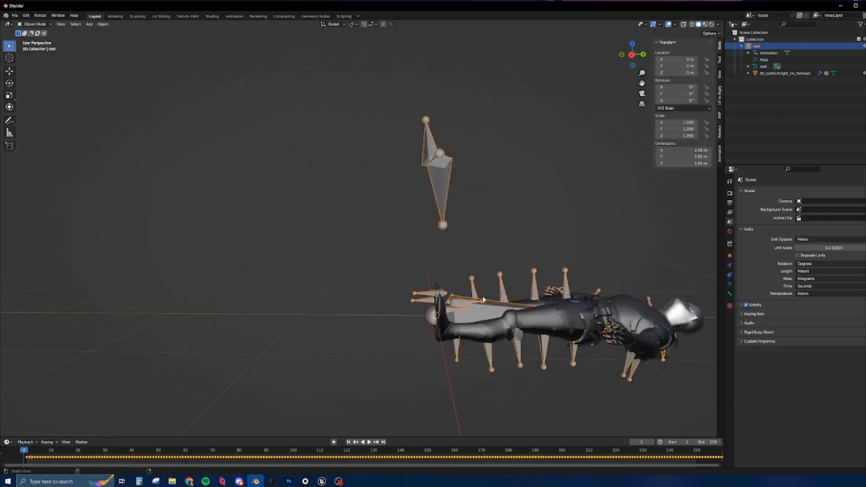
middle_click_drag(473, 304, 548, 348)
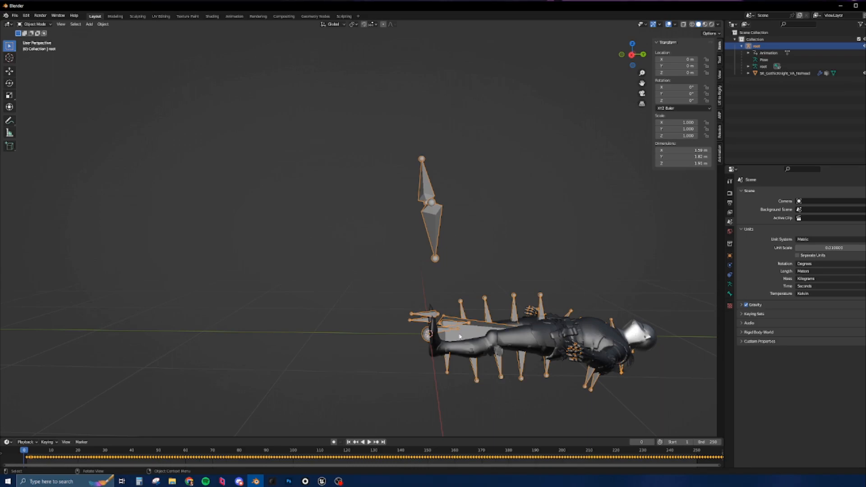
key("space")
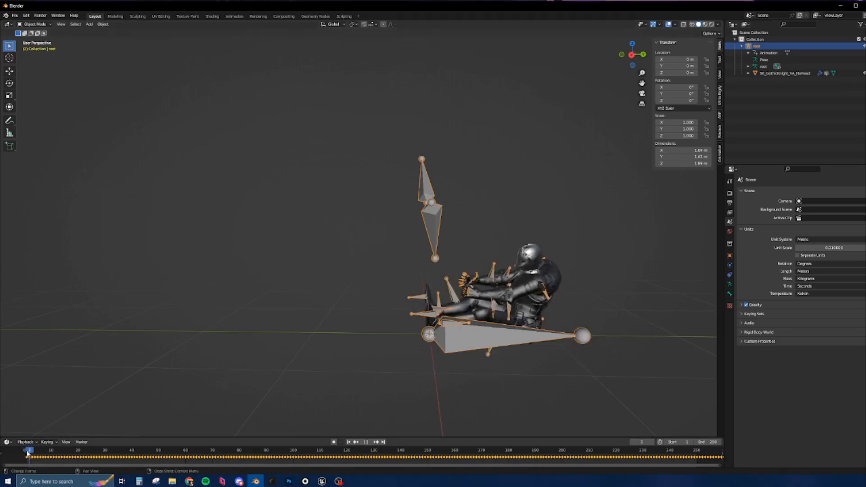
- At frame 1, clear the rotation and location of all the armature's bones in Pose Mode
left_click_drag(20, 454, 27, 456)
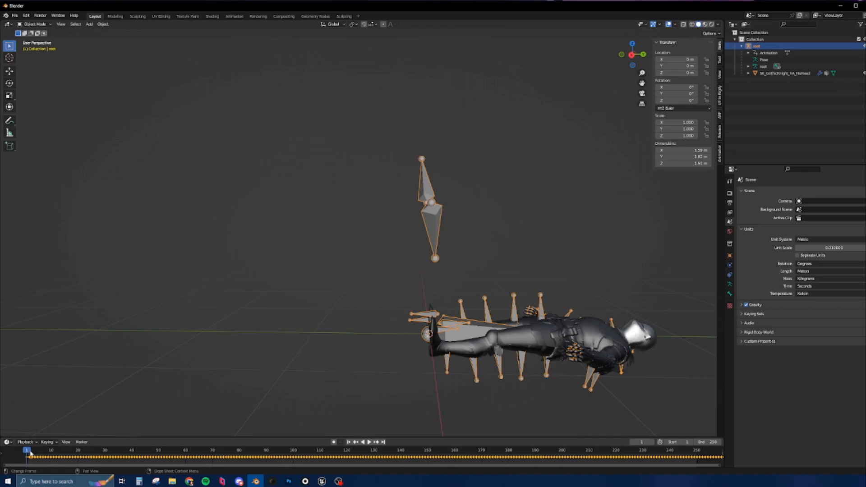
middle_click_drag(542, 326, 460, 311)
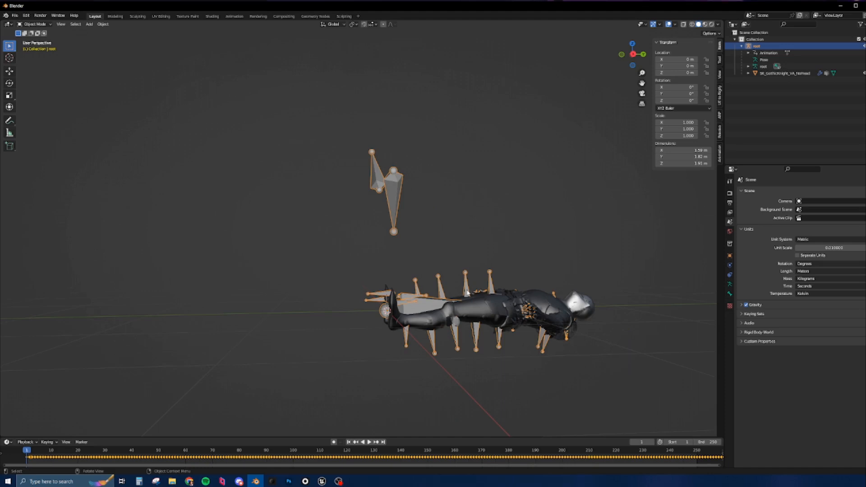
middle_click_drag(467, 292, 446, 299)
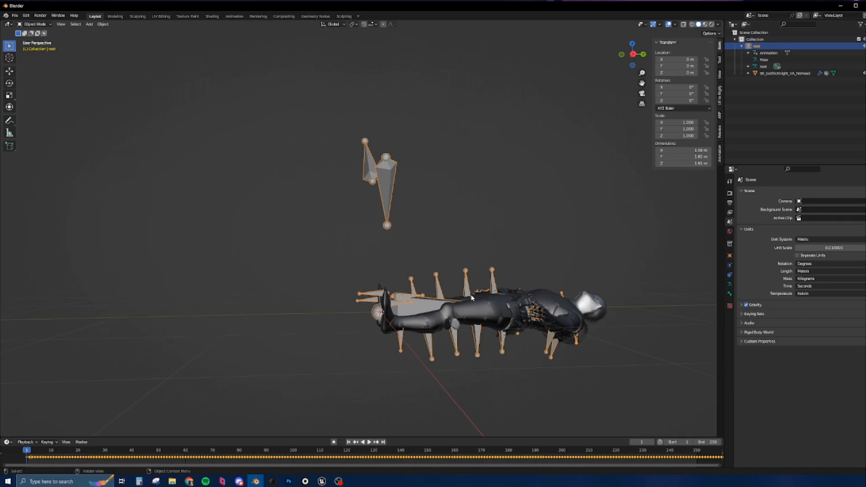
key("ctrl+Tab")
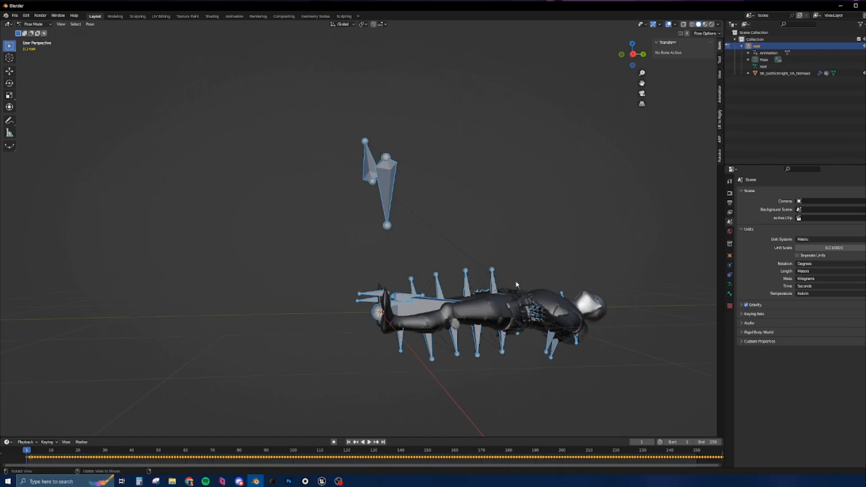
key("alt+r")
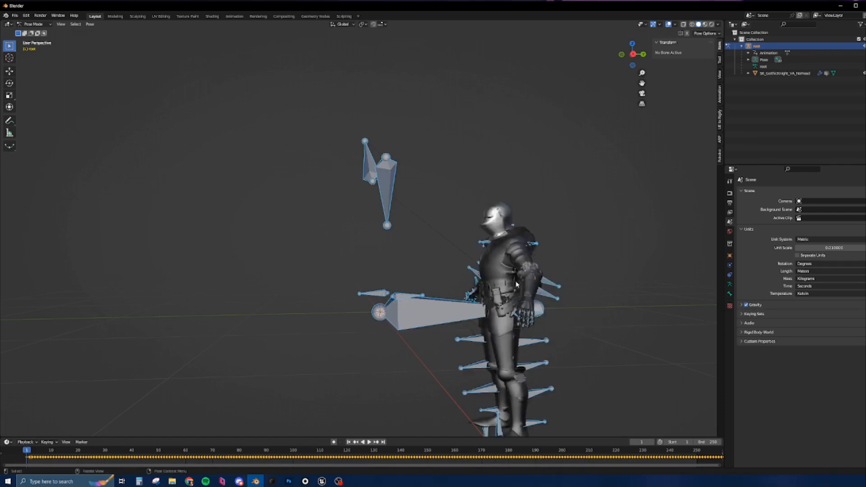
key("alt+g")
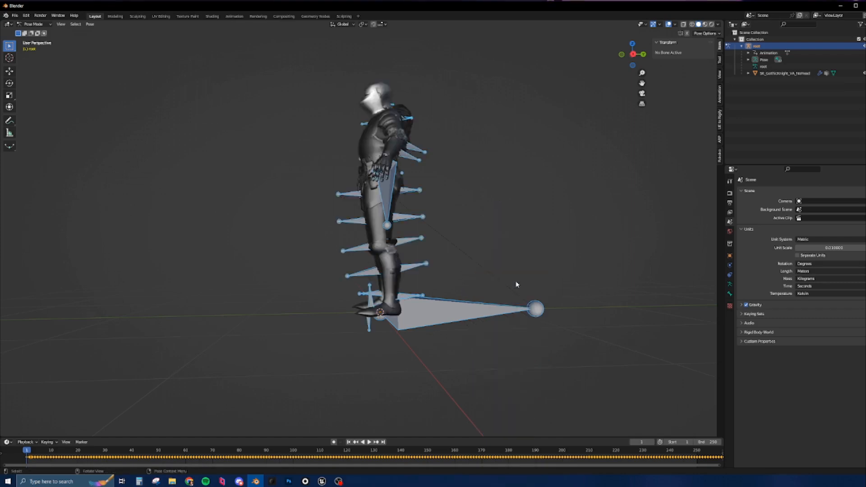
- Insert a Location & Rotation keyframe for all bones at frame 1
middle_click_drag(517, 284, 444, 277)
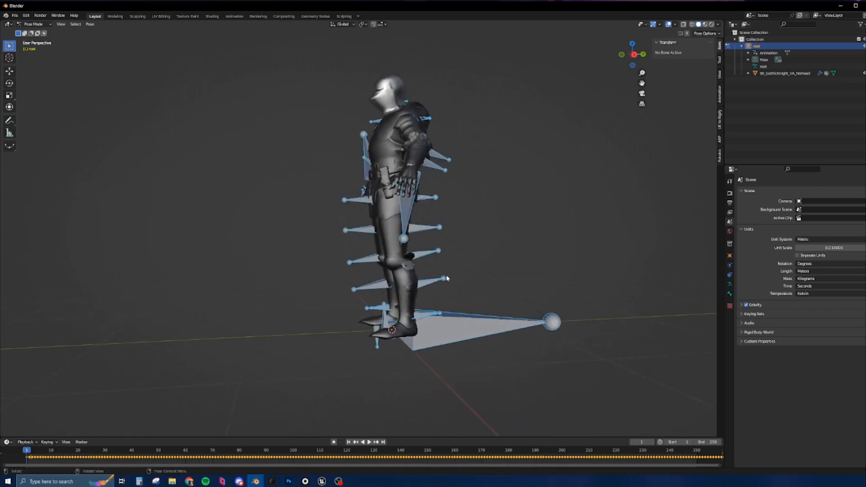
key("i")
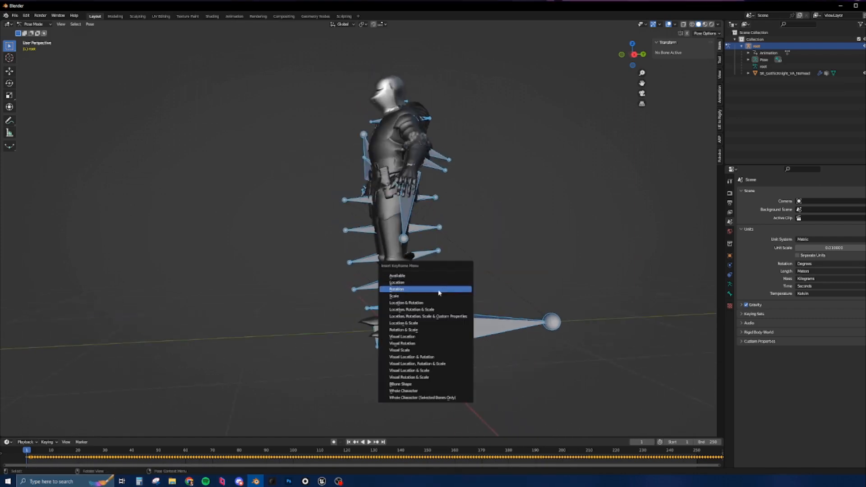
left_click(407, 303)
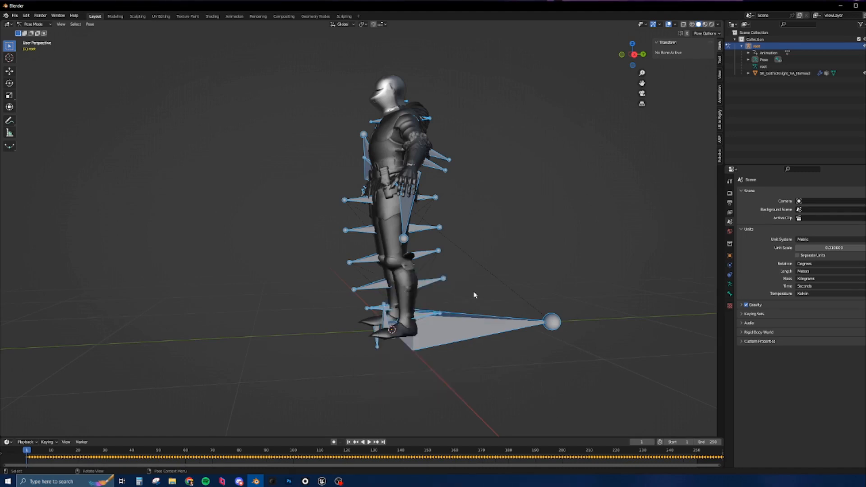
- Compare the armature's Edit Mode rest pose with its keyed pose at frame 1 in Object Mode
key("ctrl+Tab")
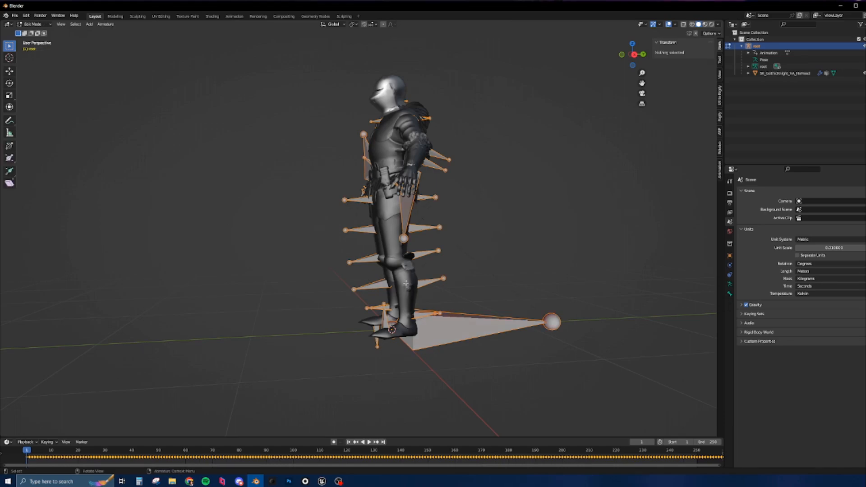
middle_click_drag(445, 198, 486, 229)
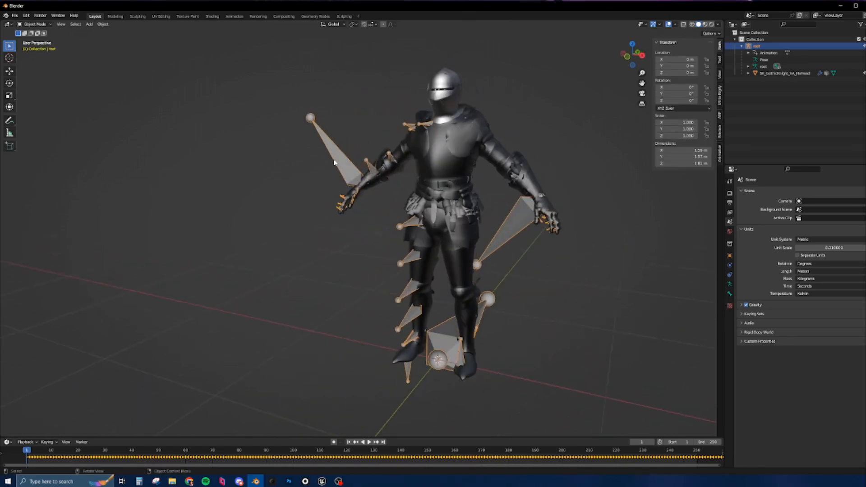
key("Tab")
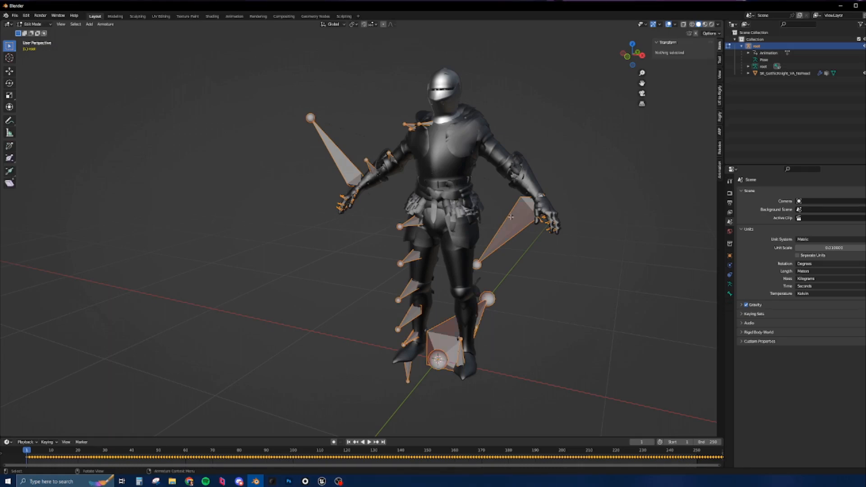
key("Tab")
scroll(452, 174, "up", 2)
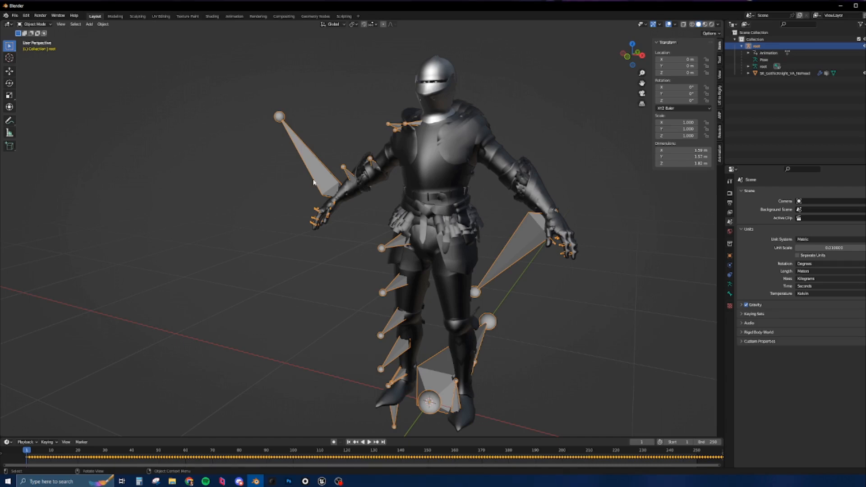
- Set the root armature as the source of the UE to Rigify toolkit
left_click(719, 102)
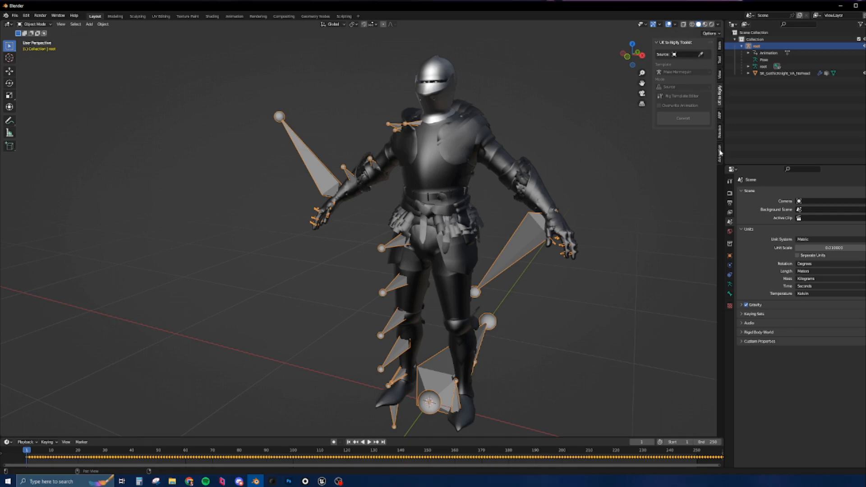
left_click(719, 153)
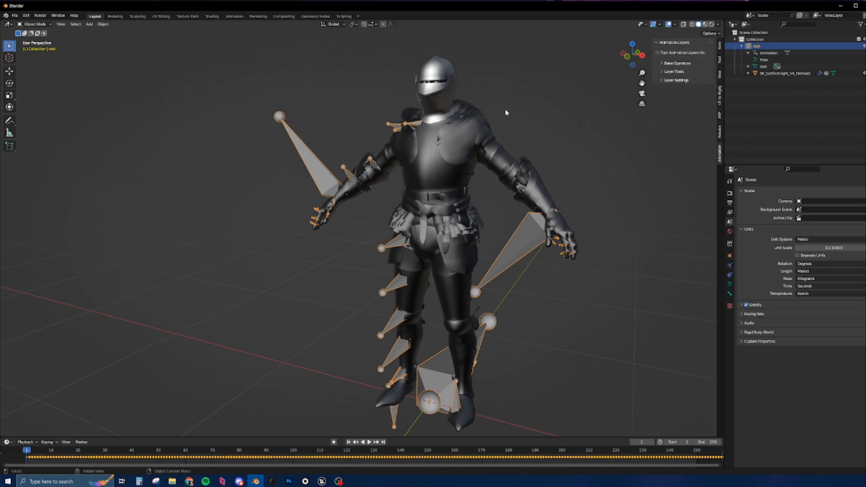
left_click(720, 97)
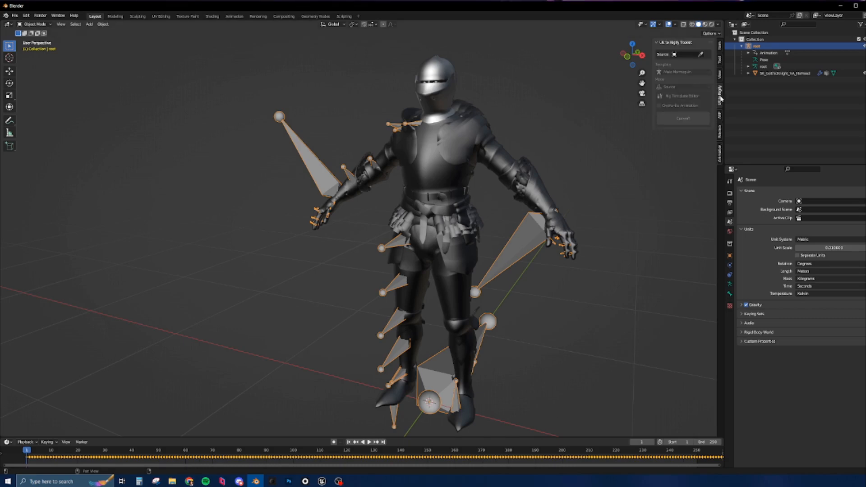
left_click(700, 55)
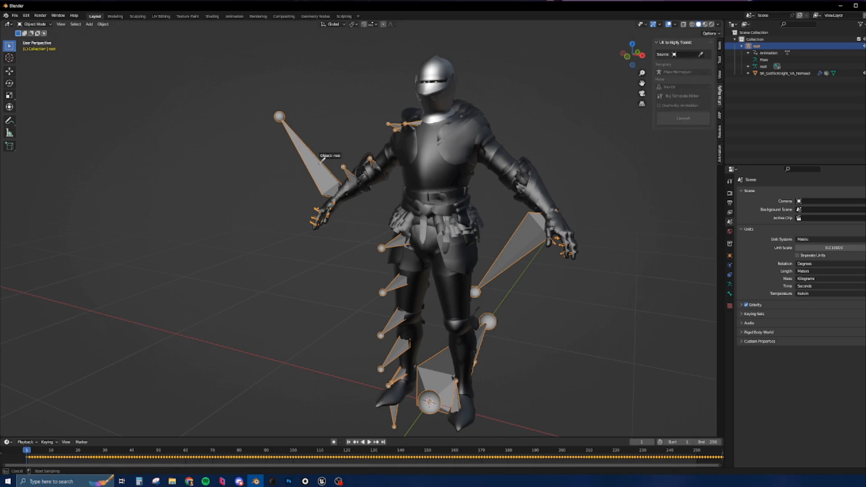
left_click(321, 160)
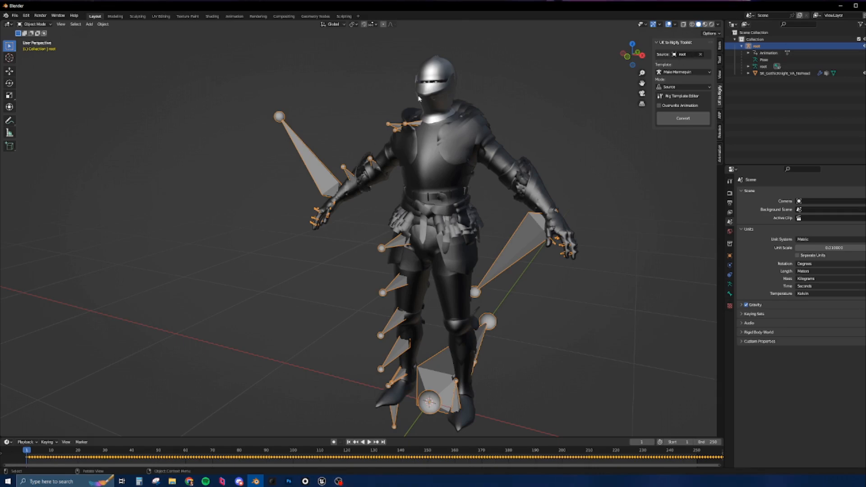
- Convert the source armature to a Rigify control rig using the Male Mannequin template
scroll(451, 252, "down", 4)
scroll(451, 252, "up", 5)
middle_click_drag(451, 251, 477, 248)
scroll(477, 248, "down", 1)
middle_click_drag(477, 284, 469, 275)
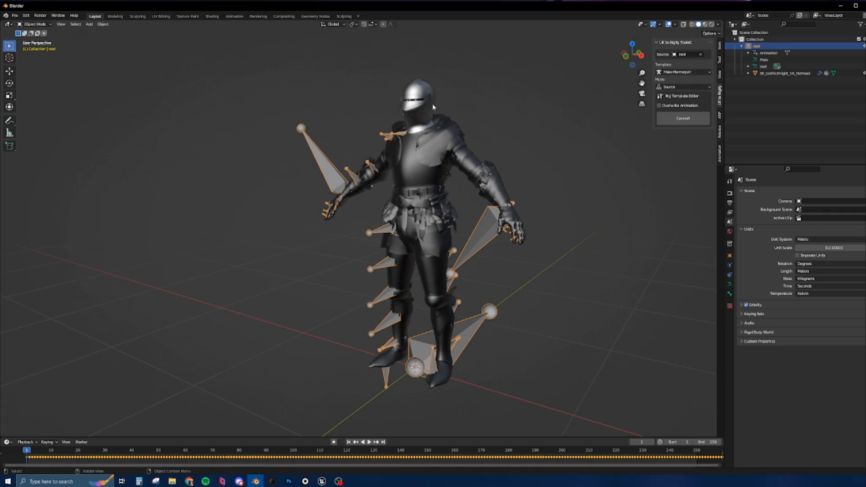
middle_click_drag(427, 208, 438, 259)
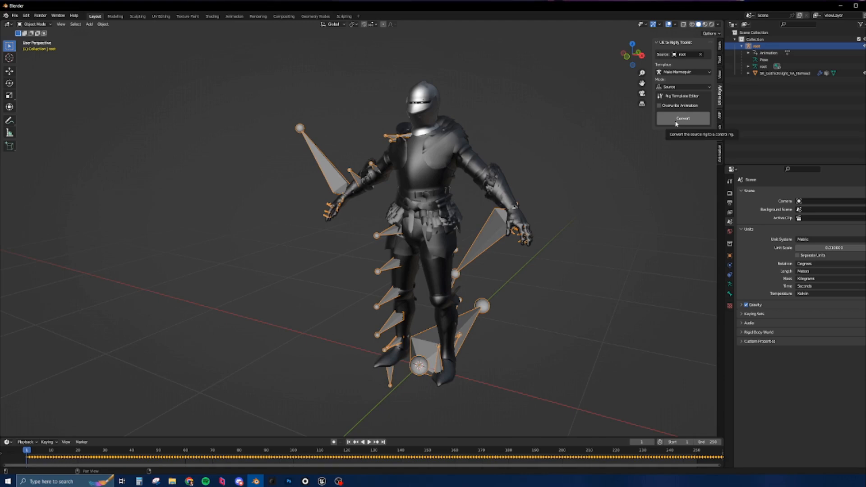
left_click(676, 119)
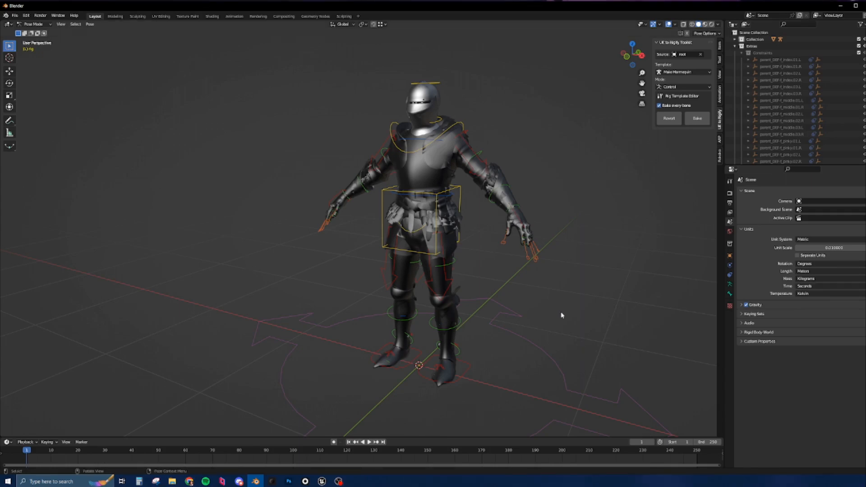
- Set the IK-FK switch to 0.000 for both the left and right foot controls
middle_click_drag(460, 219, 480, 229)
scroll(480, 229, "down", 3)
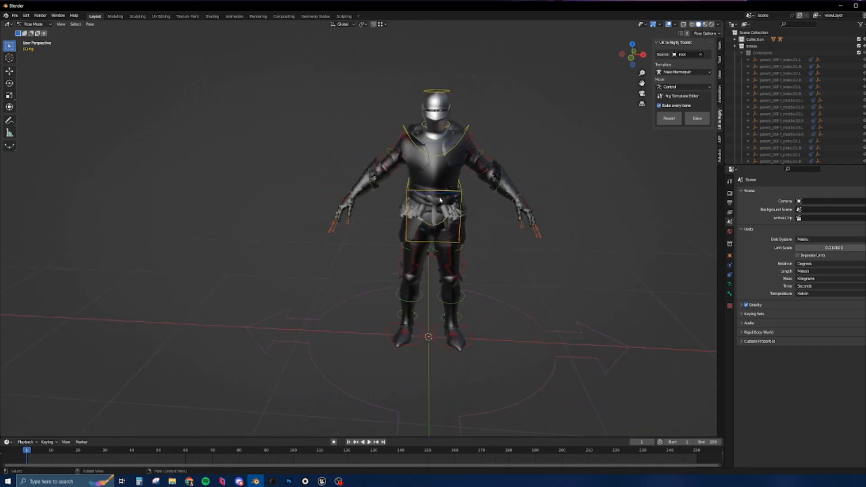
left_click(435, 332)
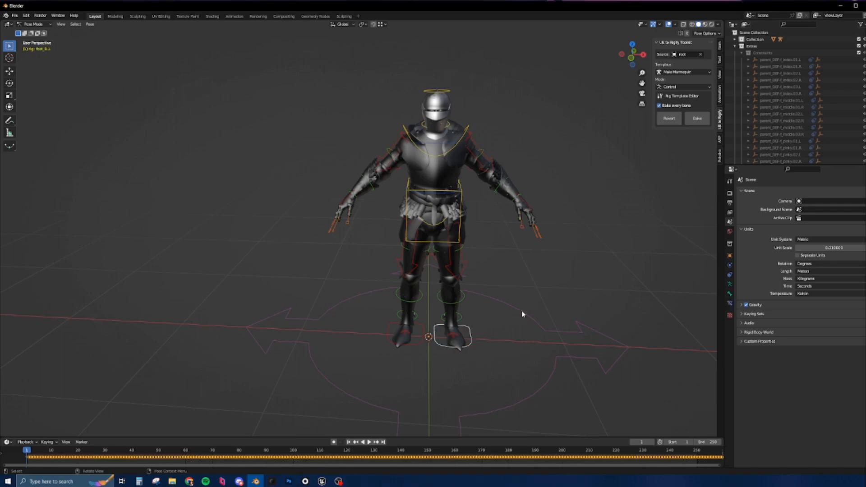
left_click(719, 46)
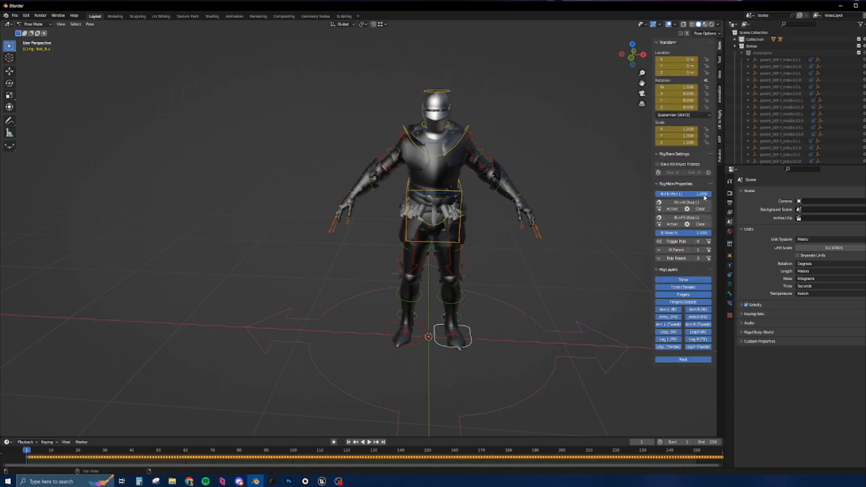
left_click_drag(683, 194, 656, 194)
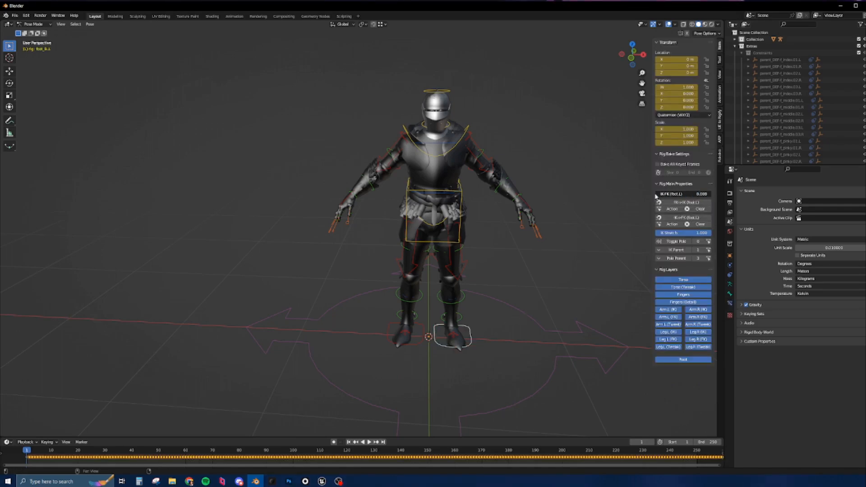
left_click(387, 335)
left_click_drag(683, 193, 656, 194)
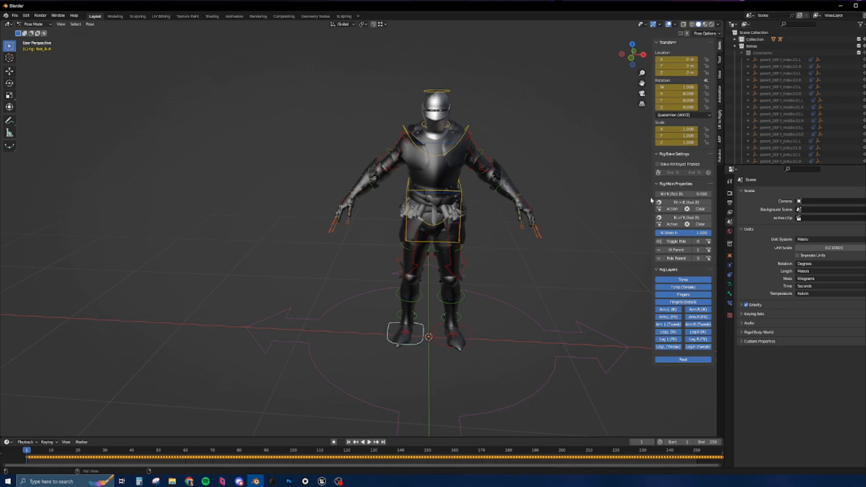
- Test the legs' IK by lowering the torso control, then cancel the move
scroll(478, 271, "up", 1)
middle_click_drag(485, 275, 483, 223)
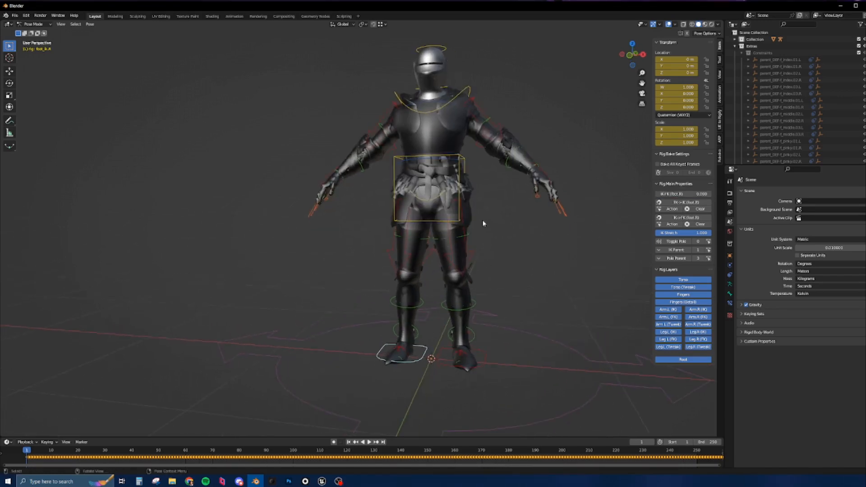
left_click(462, 160)
scroll(503, 229, "down", 1)
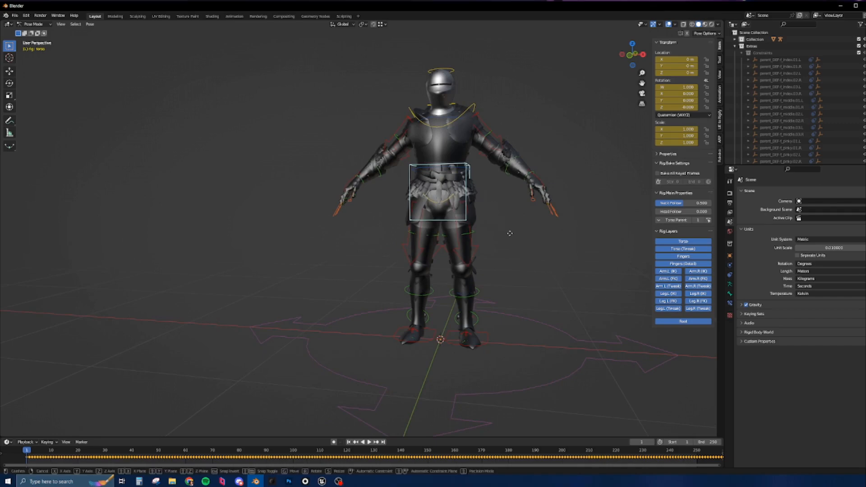
key("g")
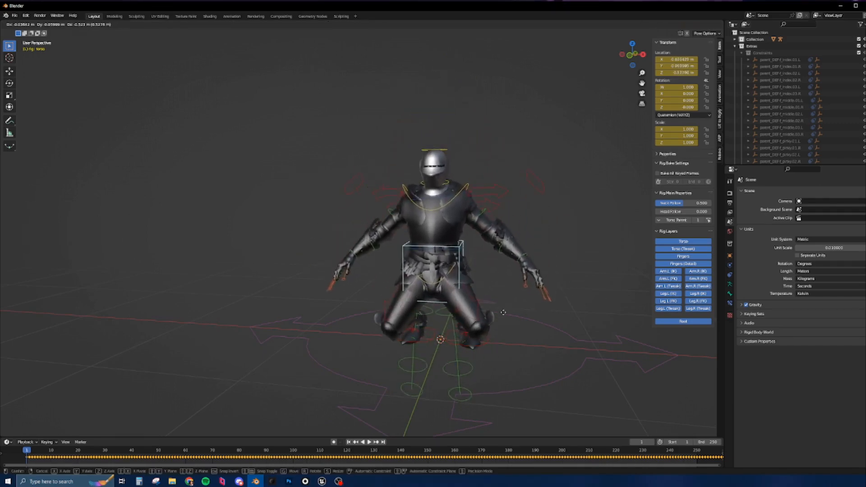
right_click(514, 263)
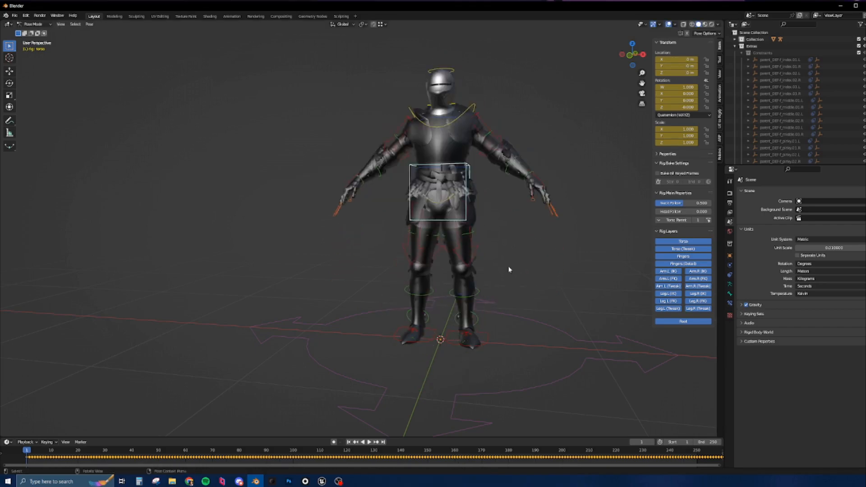
- Set the IK-FK switch back to 1.000 for both foot controls
middle_click_drag(507, 266, 482, 329)
left_click(477, 330)
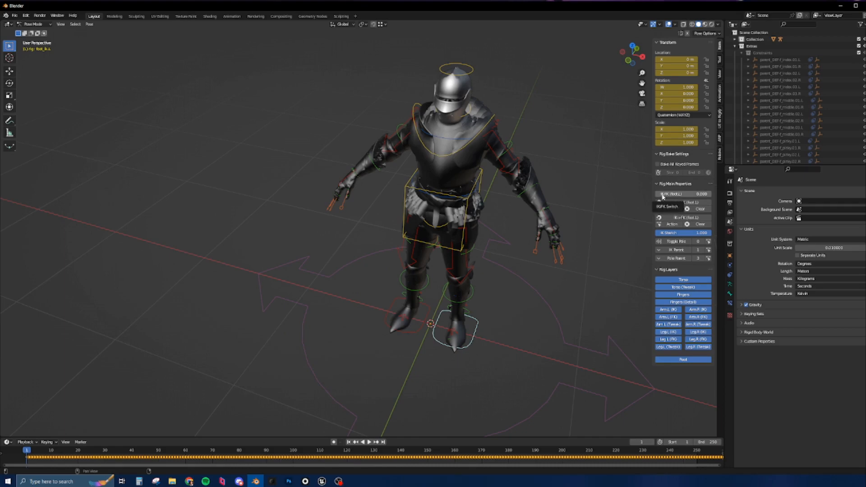
left_click_drag(662, 194, 703, 194)
left_click(430, 312)
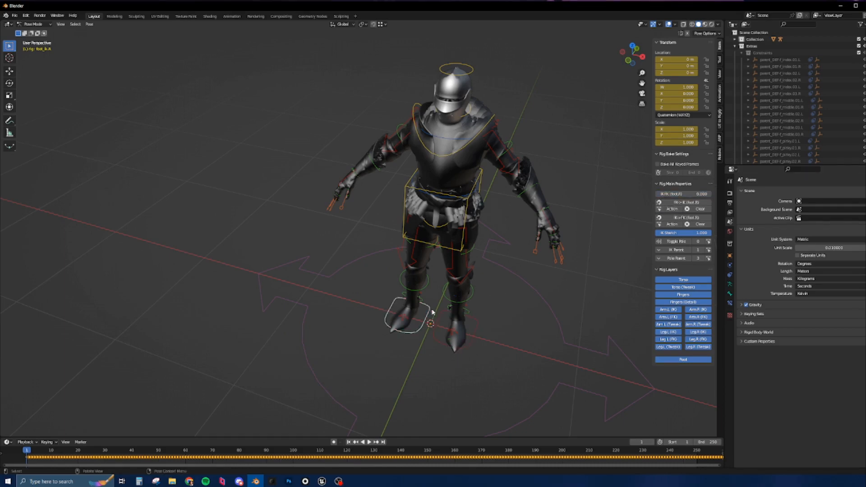
middle_click_drag(414, 289, 403, 270)
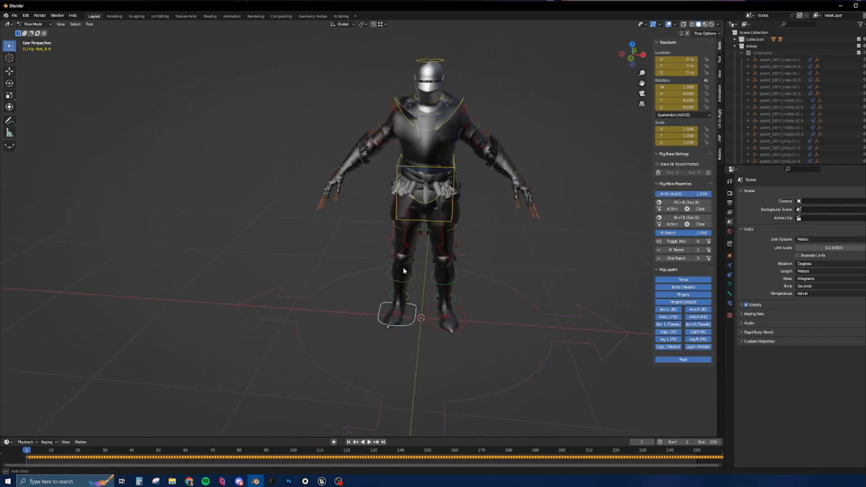
- Play and scrub through the converted animation to examine the character's orientation, returning to frame 0
key("space")
left_click_drag(55, 453, 396, 457)
middle_click_drag(431, 345, 377, 334)
key("space")
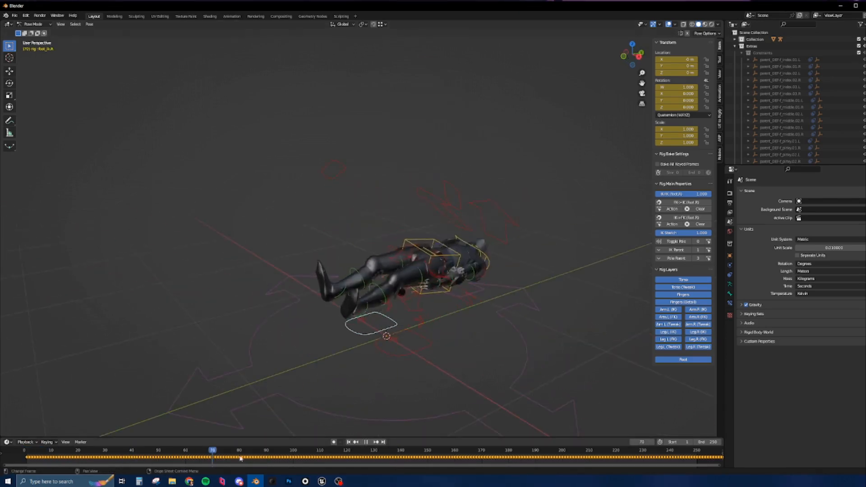
left_click_drag(336, 452, 9, 451)
middle_click_drag(281, 318, 301, 337)
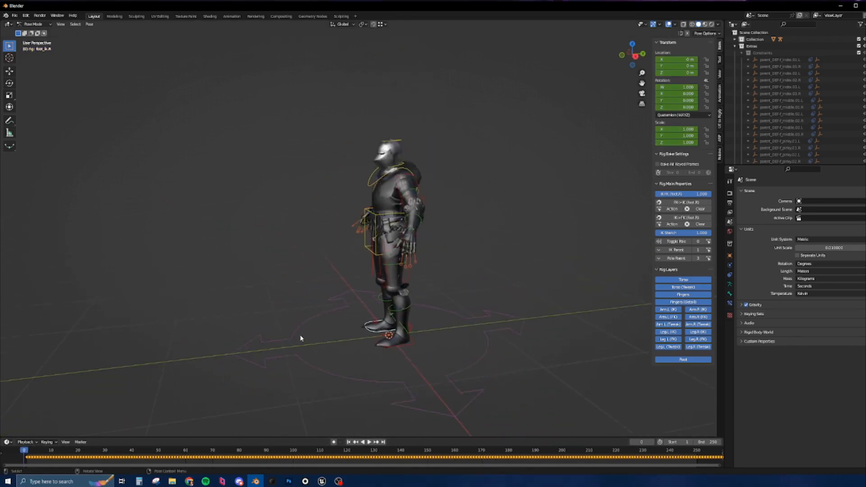
- Delete all keyframes of the rig's root control and check the animation before returning to frame 0
left_click(300, 361)
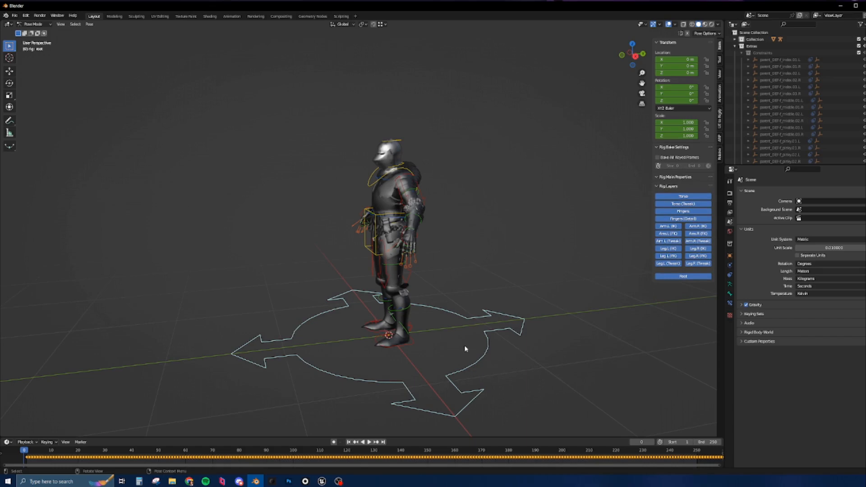
middle_click_drag(367, 356, 395, 365)
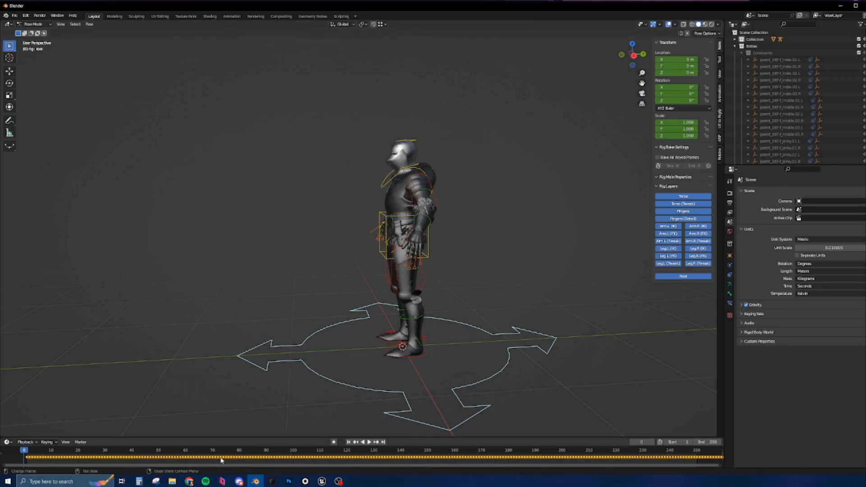
key("Delete")
left_click_drag(28, 452, 174, 464)
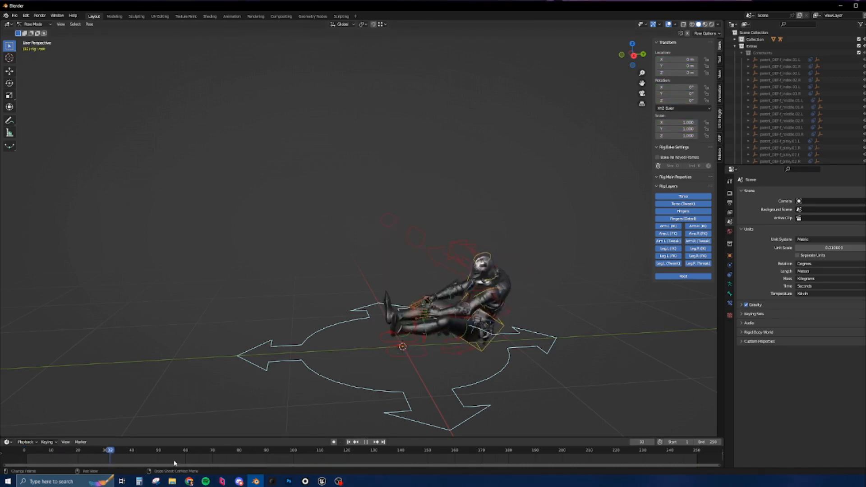
key("Escape")
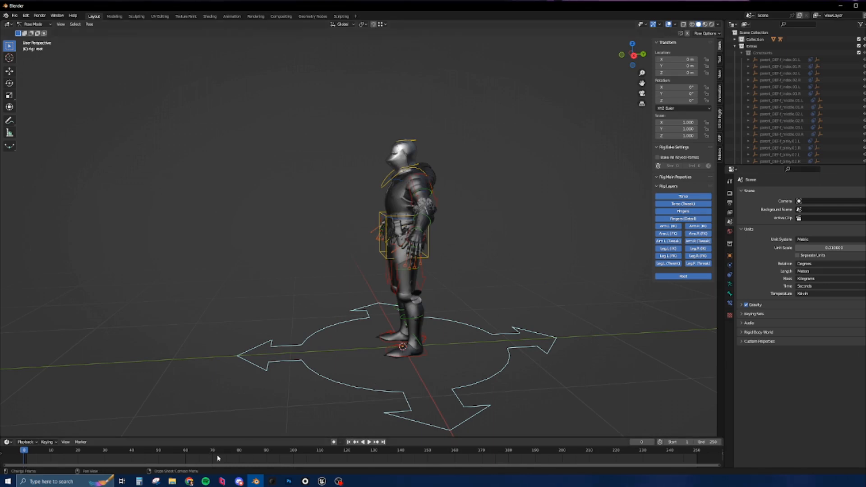
- Rotate the root control 90° around the global X axis at frame 0
scroll(215, 457, "down", 2)
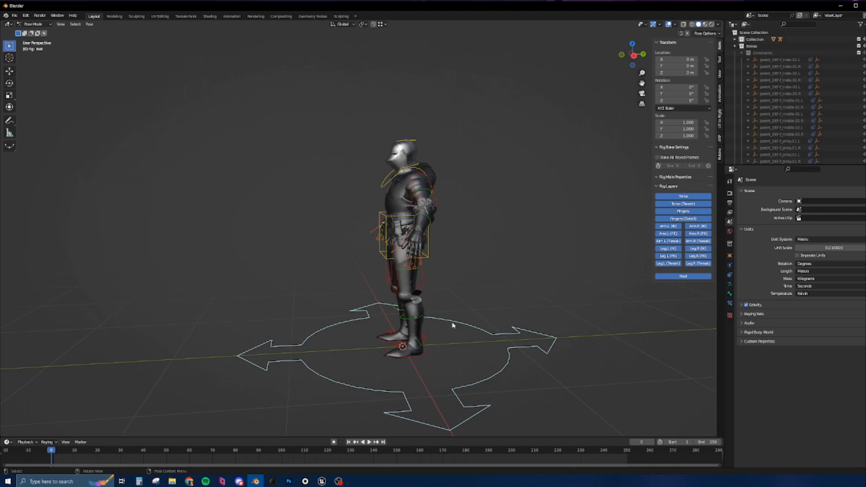
key("r")
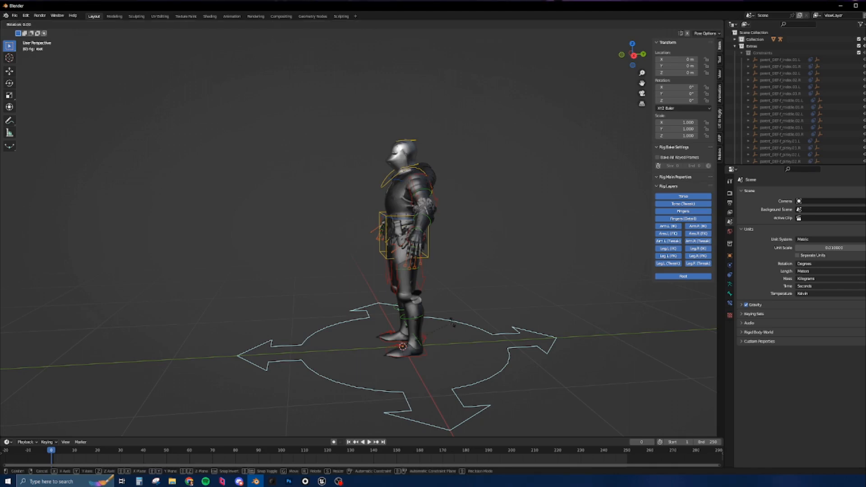
type("x")
type("90")
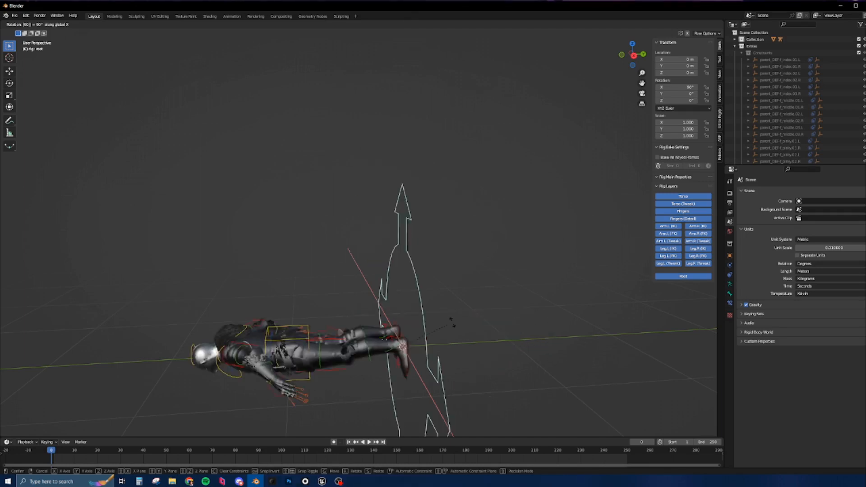
key("Return")
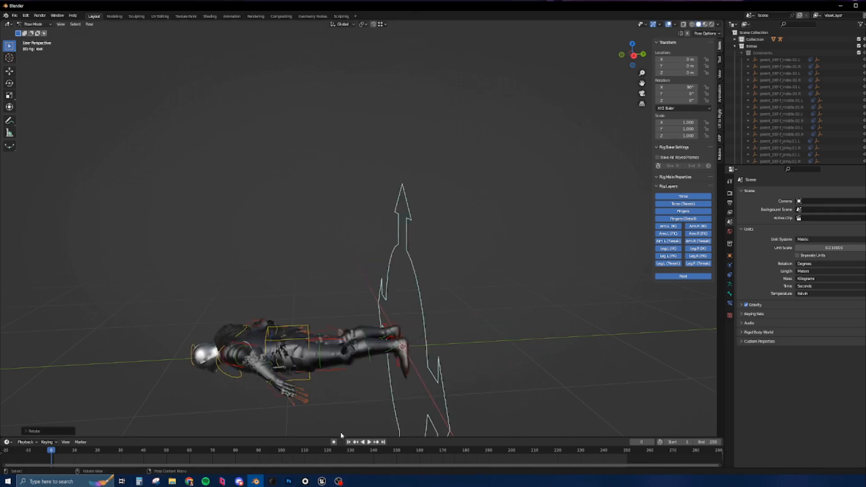
- Play and scrub through the animation with the rotated root to examine the character's motion and orientation
key("space")
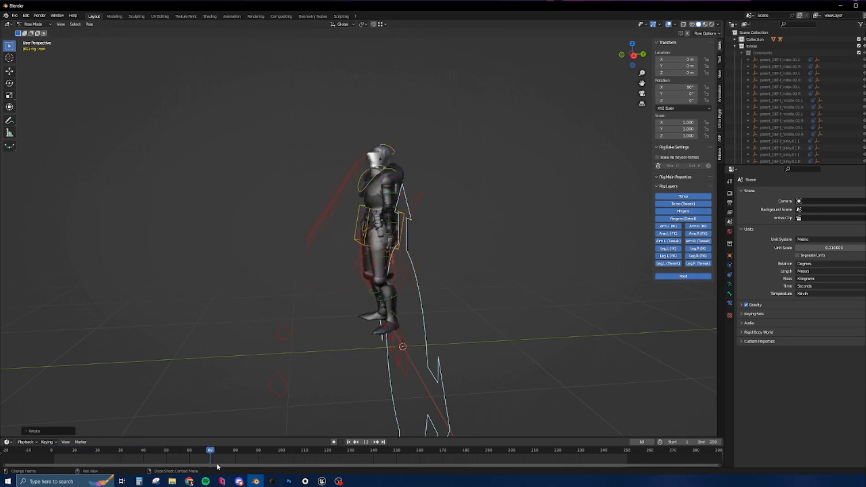
left_click_drag(216, 465, 387, 426)
middle_click_drag(388, 316, 367, 305)
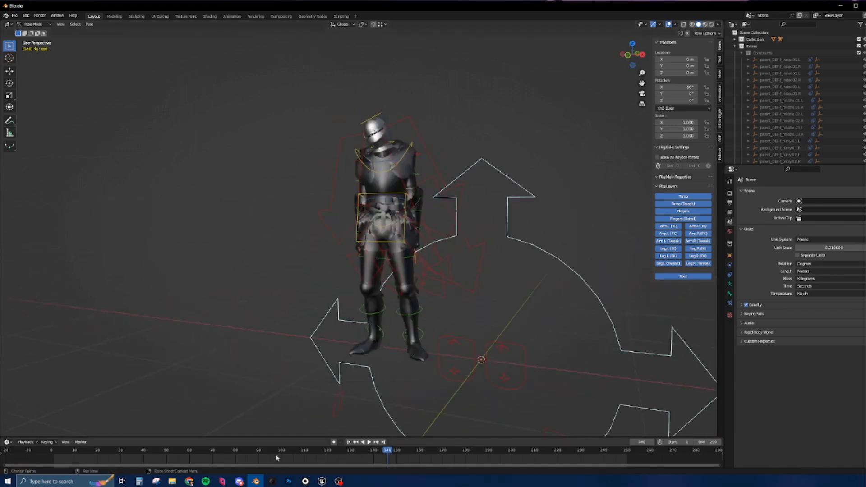
key("space")
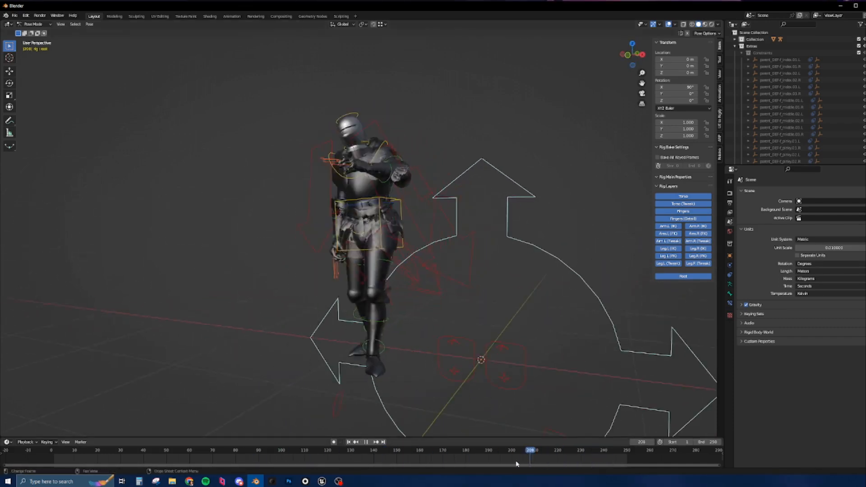
left_click_drag(517, 464, 248, 453)
middle_click_drag(441, 298, 483, 304)
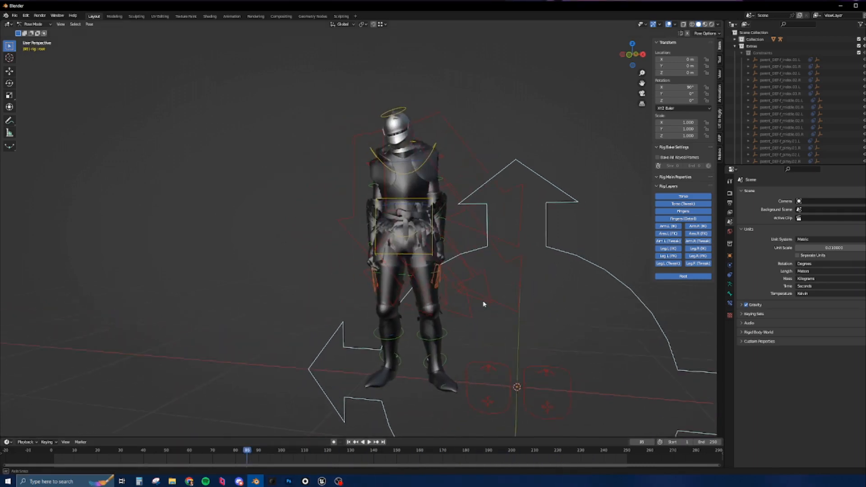
middle_click_drag(340, 381, 414, 360)
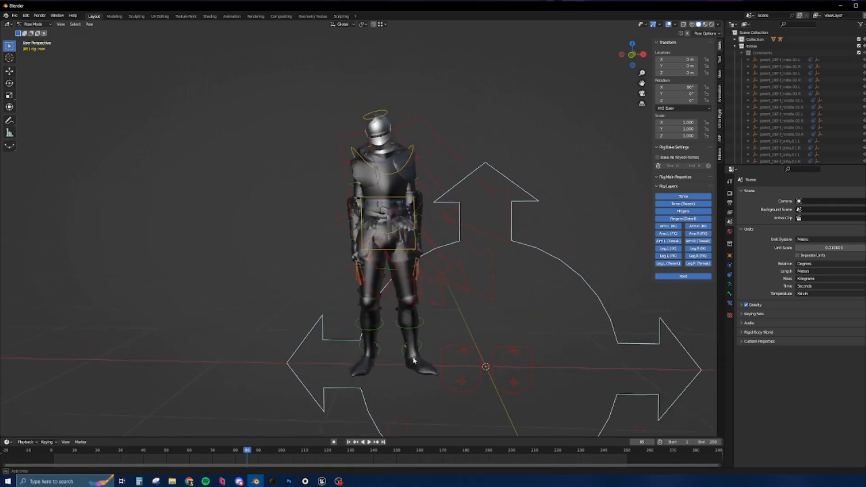
- Scrub the animation to frame 100 and examine the character's pose and foot controls from several angles
middle_click_drag(428, 394, 428, 343)
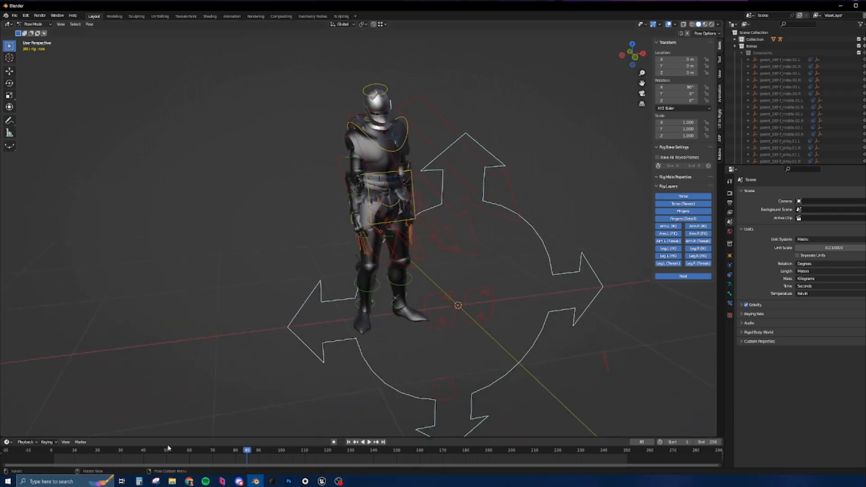
left_click_drag(168, 448, 282, 463)
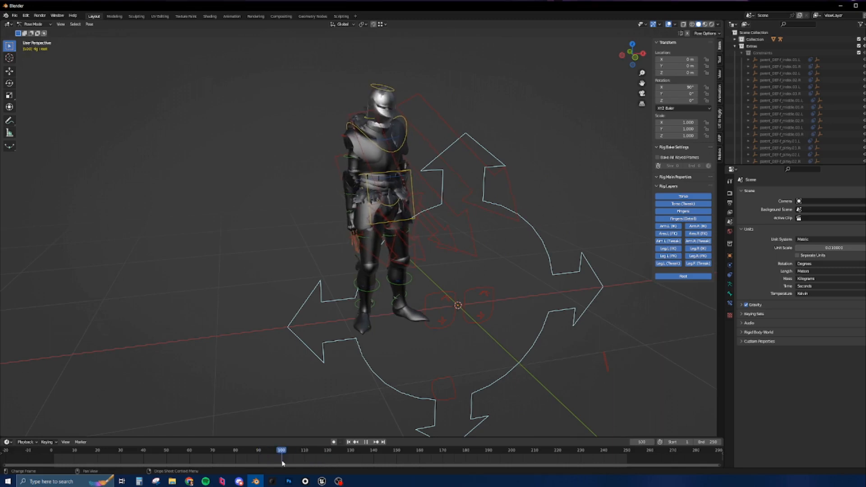
mouse_move(423, 338)
middle_mouse_down()
mouse_move(360, 319)
mouse_move(408, 336)
middle_mouse_up()
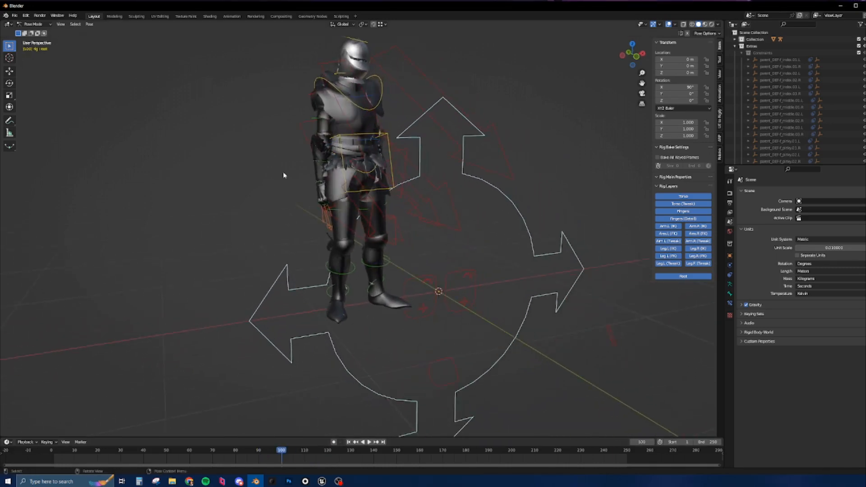
scroll(404, 335, "up", 1)
middle_click_drag(404, 335, 420, 353)
scroll(420, 353, "down", 2)
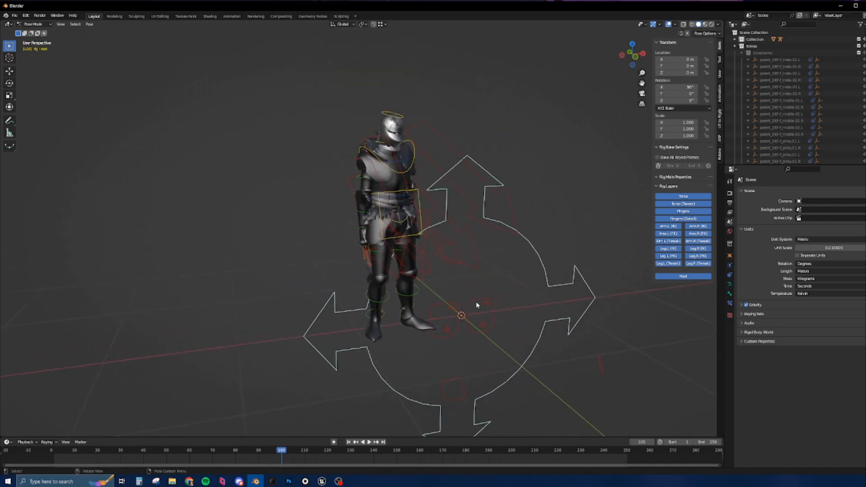
middle_click_drag(507, 340, 454, 332)
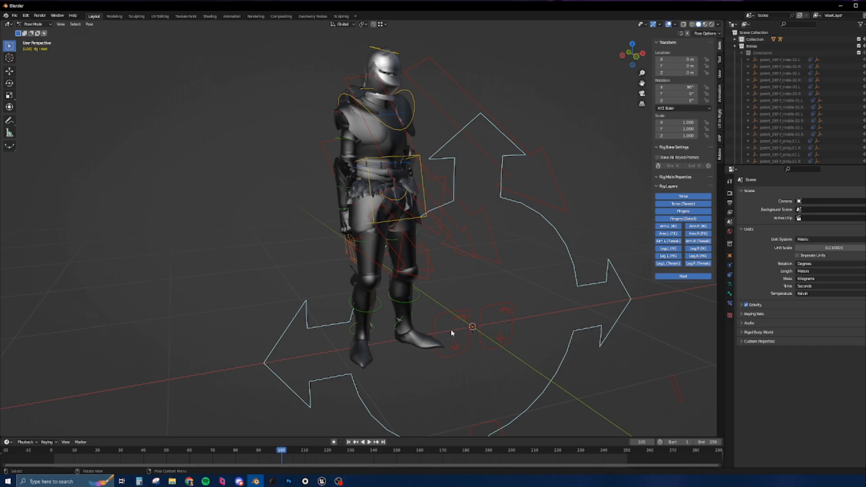
scroll(451, 331, "up", 3)
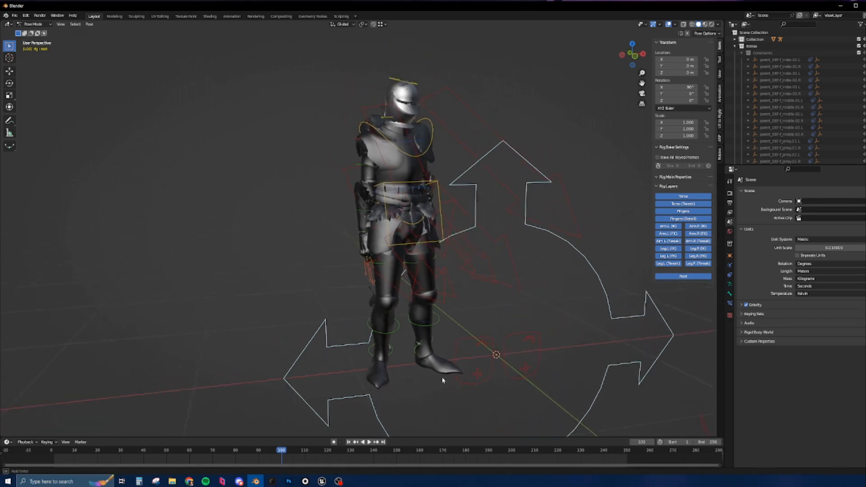
- Move to frame 115 and delete all keyframes of the right foot's IK control
left_click(466, 344)
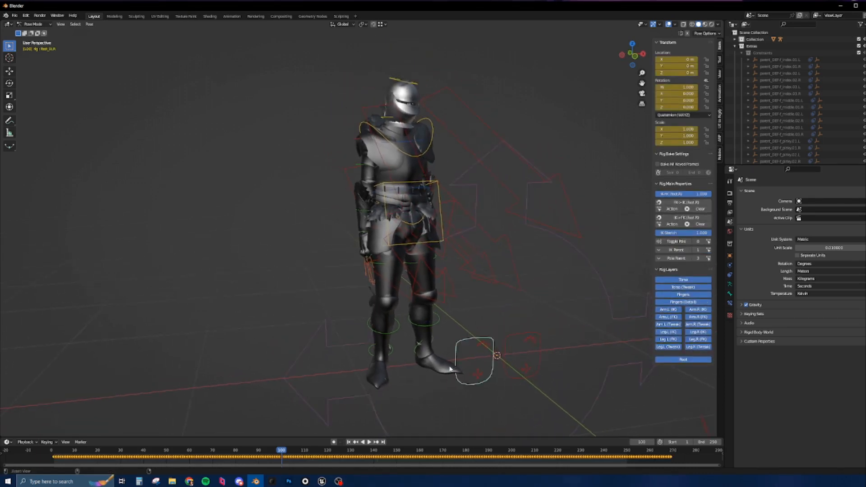
scroll(468, 347, "up", 3)
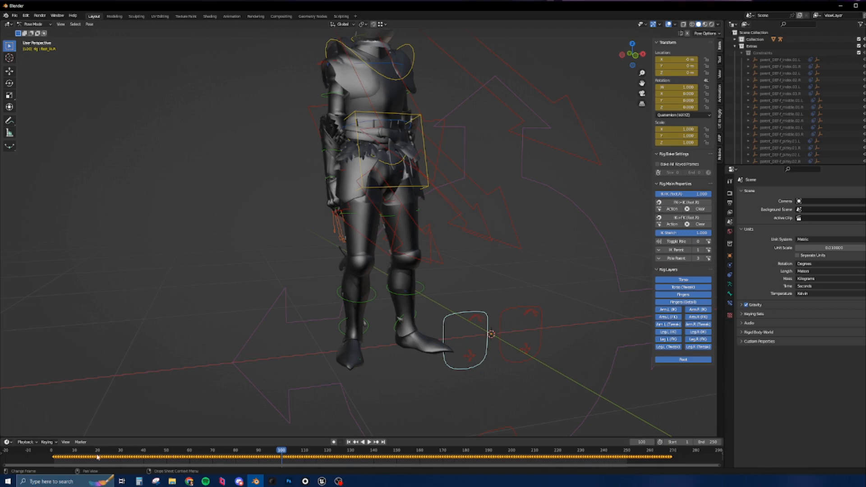
left_click_drag(282, 455, 316, 463)
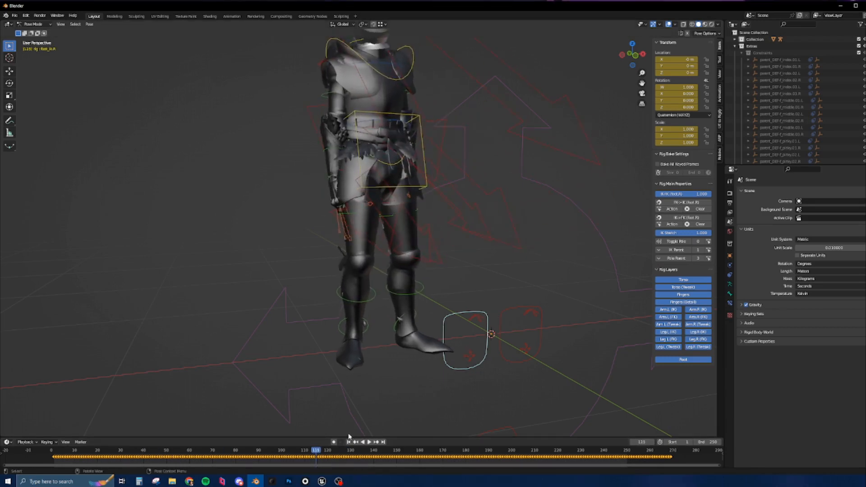
key("Delete")
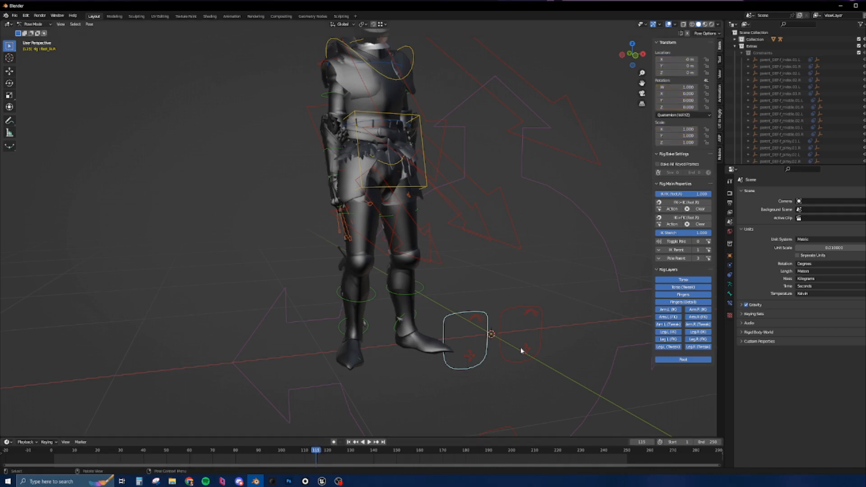
- Delete all keyframes of the left foot, right hand and left hand IK controls
left_click(504, 315)
scroll(466, 394, "down", 5)
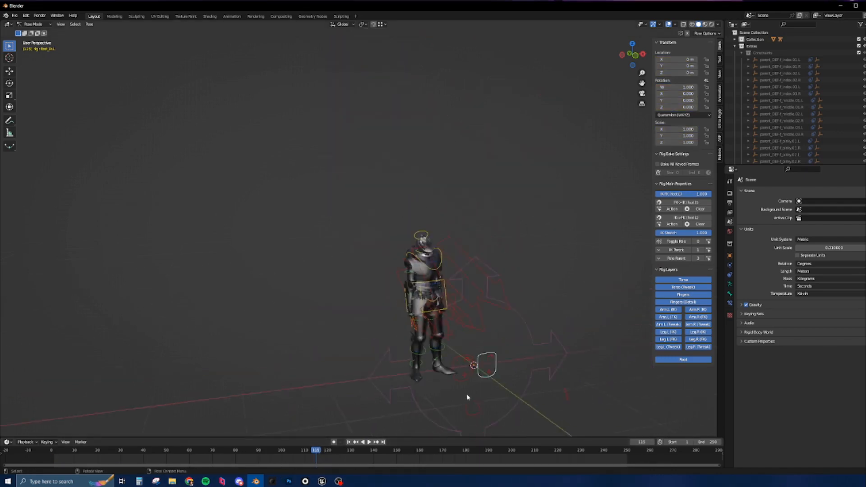
scroll(485, 411, "up", 2)
left_click(470, 399)
key("Delete")
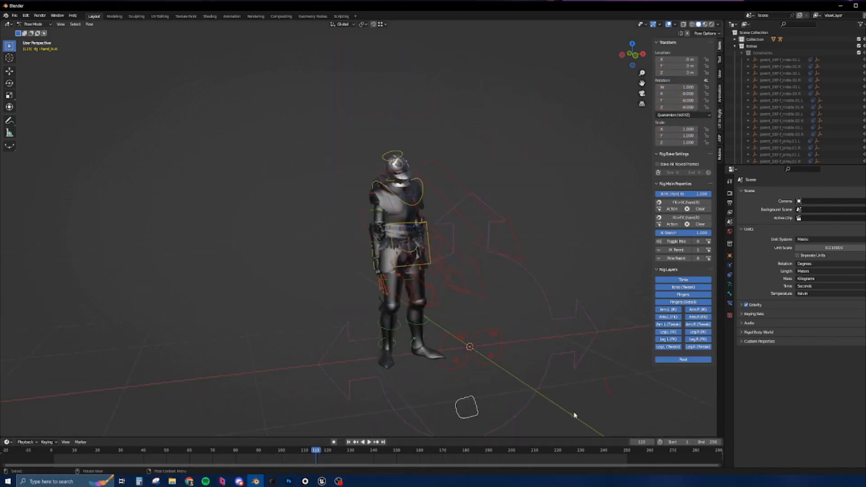
left_click(607, 386)
key("Delete")
- Snap the right foot's IK control to the FK pose at frame 115 and check its placement
scroll(445, 347, "up", 3)
left_click(454, 332)
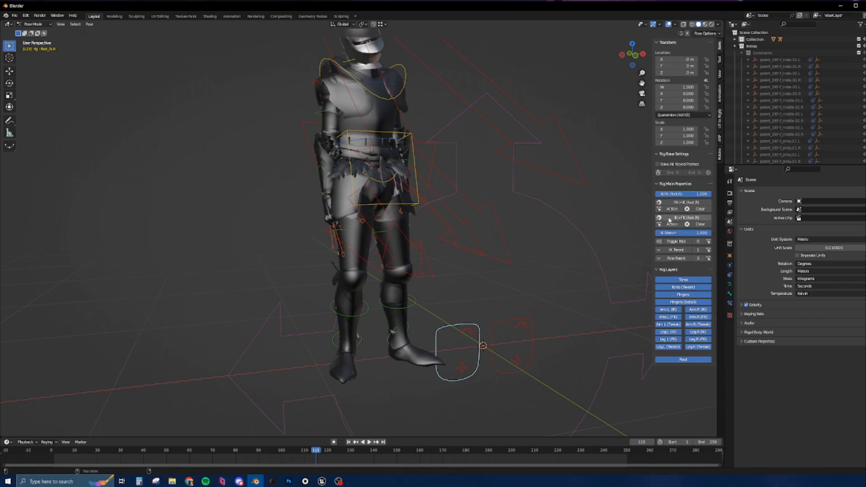
left_click(679, 220)
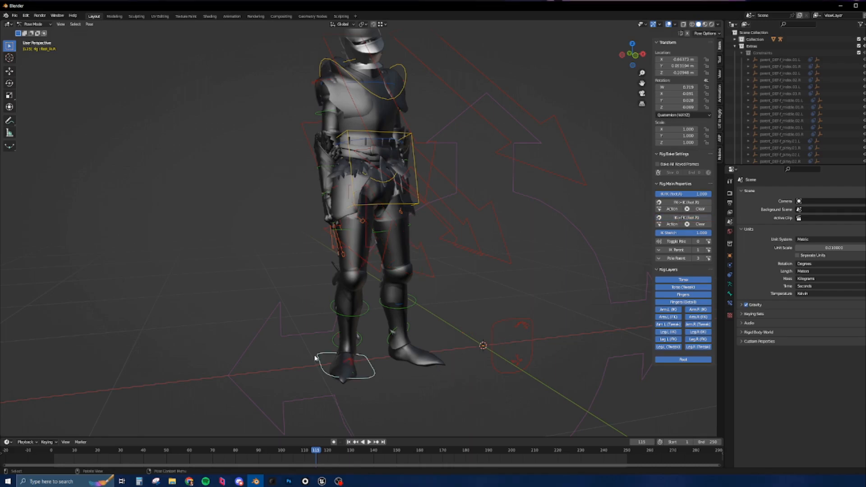
mouse_move(395, 376)
middle_mouse_down()
mouse_move(414, 384)
mouse_move(387, 388)
middle_mouse_up()
scroll(397, 392, "up", 1)
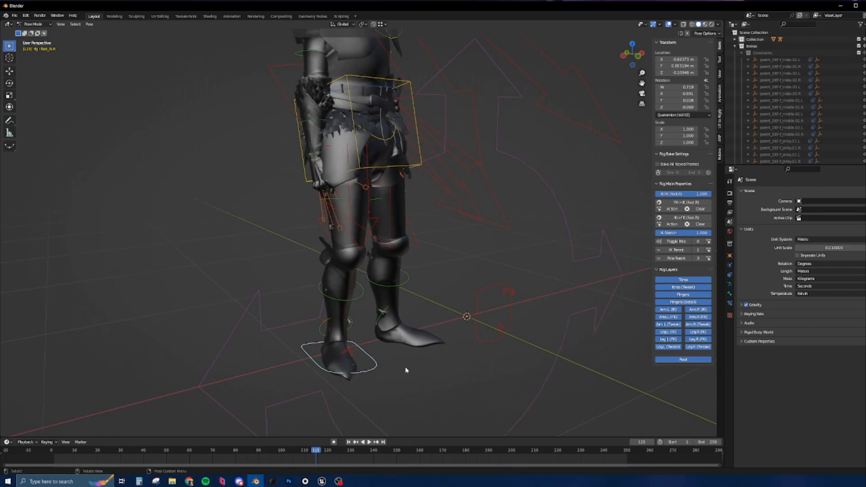
middle_click_drag(373, 377, 380, 377)
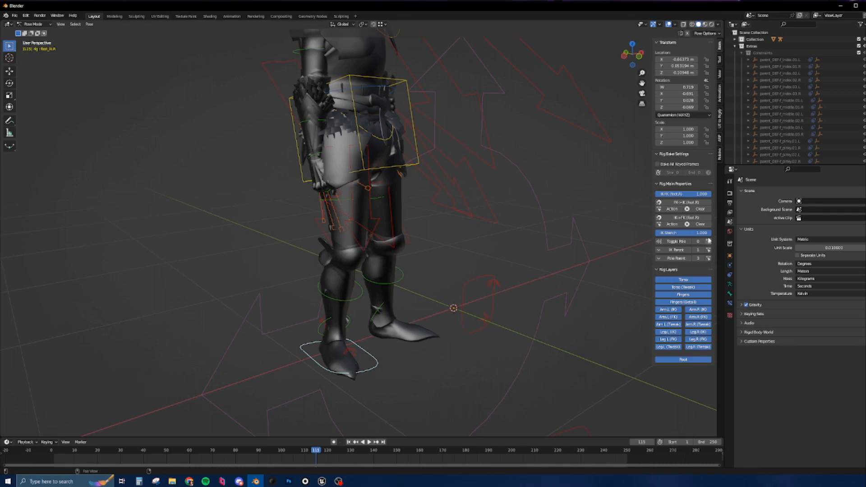
- Try to apply the right foot's IK->FK snap to keyframes and check the keyframe range on the right upper arm's IK control
left_click(670, 225)
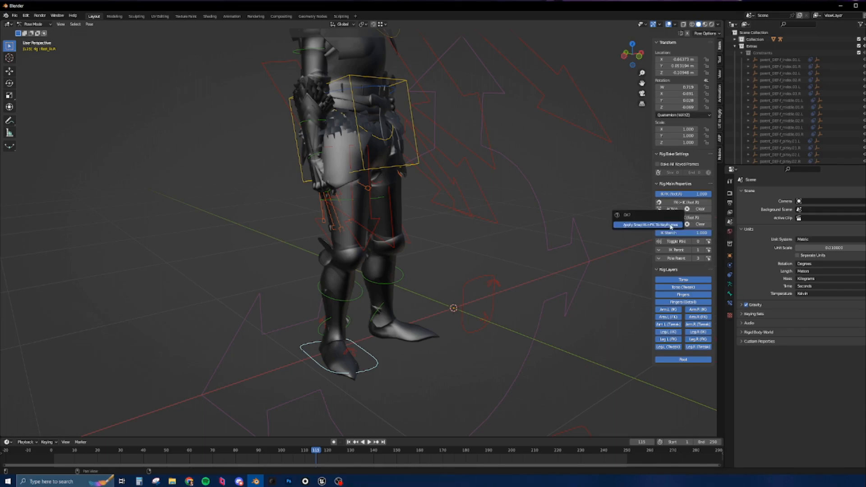
left_click(634, 224)
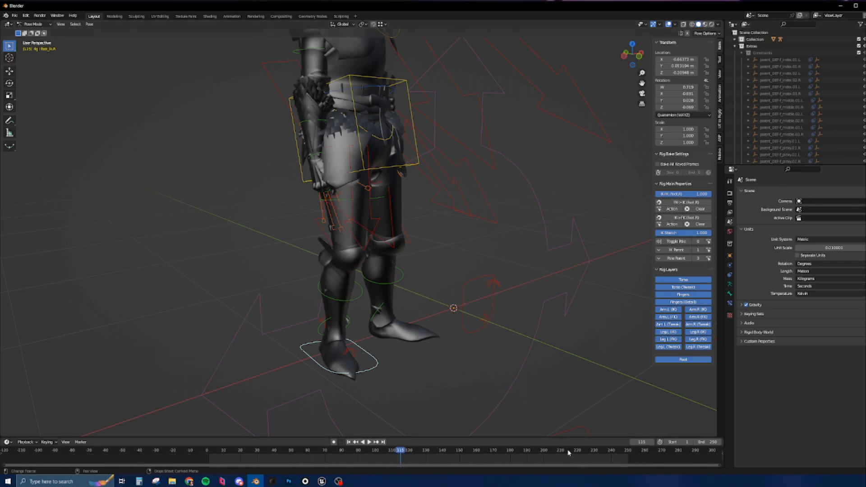
scroll(632, 458, "down", 2)
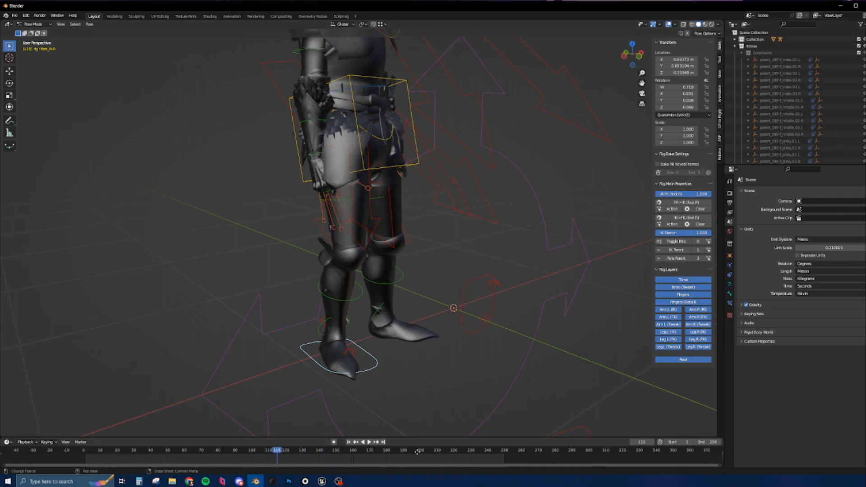
left_click(364, 235)
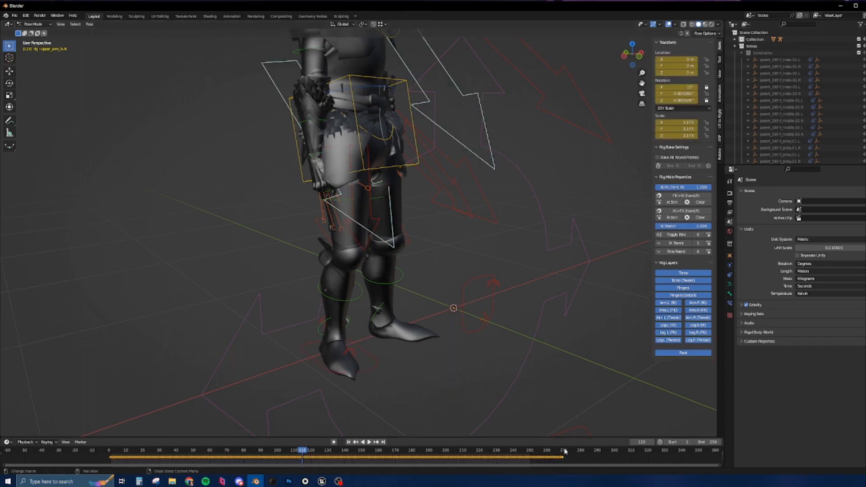
middle_click_drag(404, 348, 397, 348)
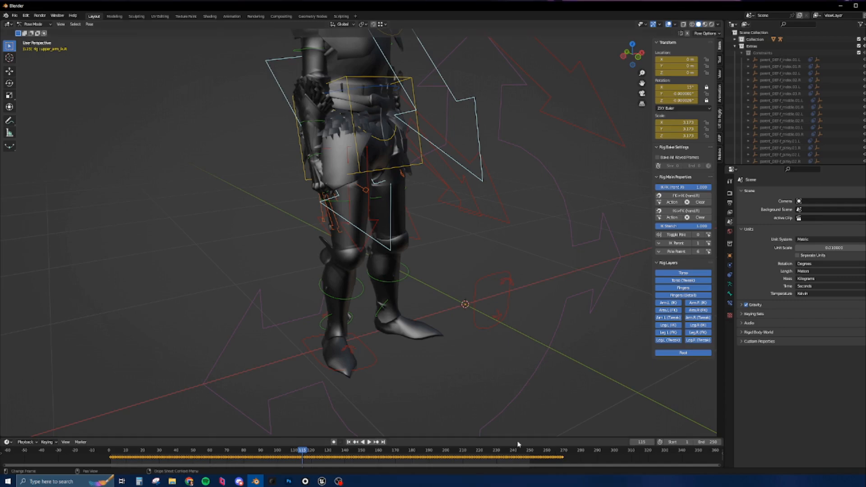
left_click(372, 353)
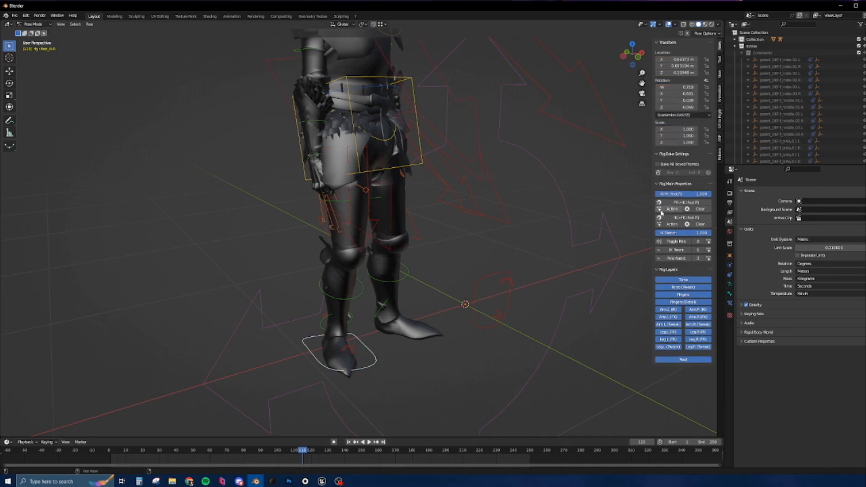
- Reselect the right foot's IK control and run its IK->FK snap Action to bake the FK motion onto keyframes
left_click(471, 311)
scroll(491, 338, "down", 5)
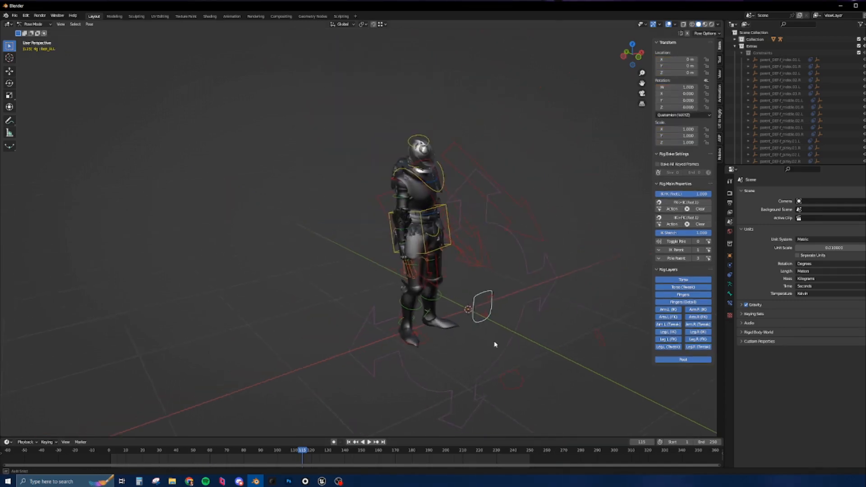
middle_click_drag(400, 252, 404, 349)
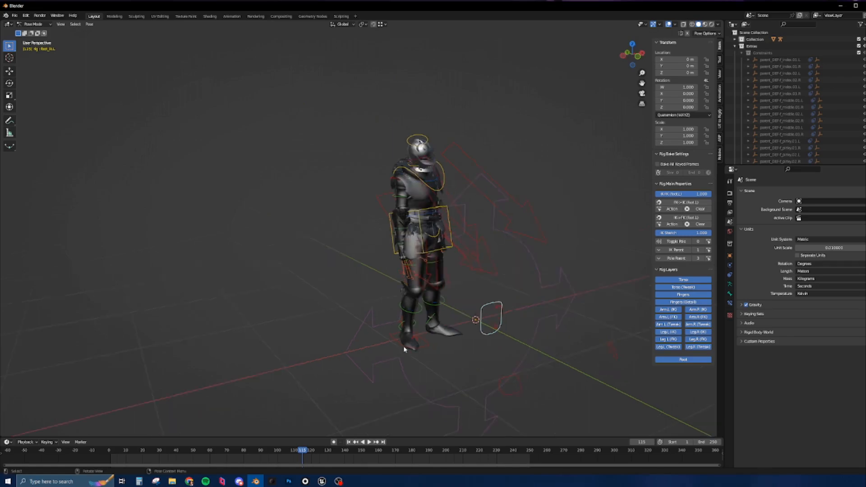
scroll(431, 341, "up", 3)
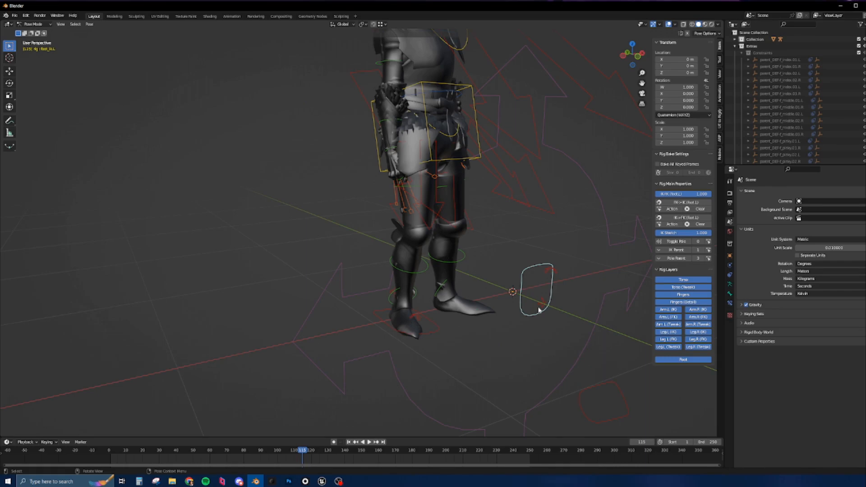
scroll(487, 332, "down", 4)
middle_click_drag(483, 347, 475, 343)
left_click(446, 330)
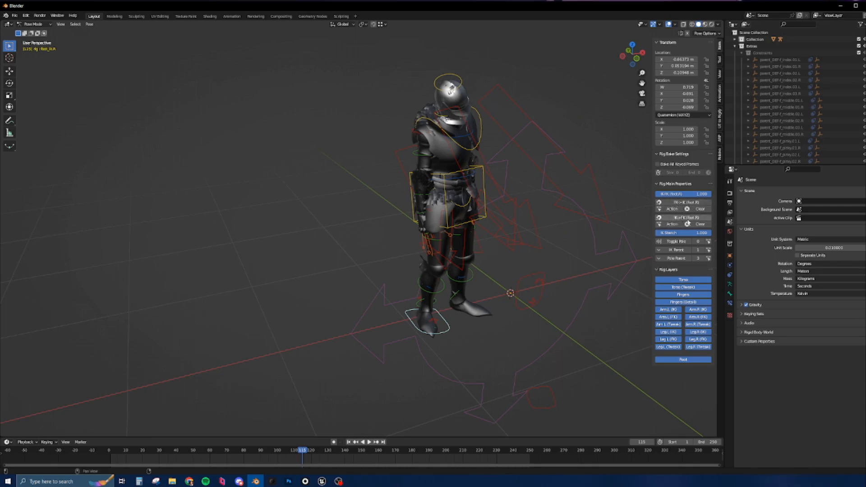
left_click(671, 224)
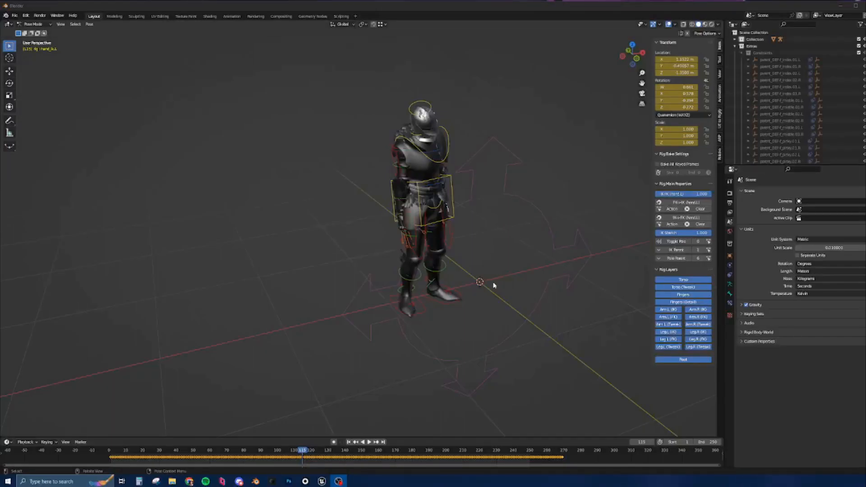
- Select the right and left foot IK controls in turn to examine their keyframes and alignment with the feet
left_click(424, 310)
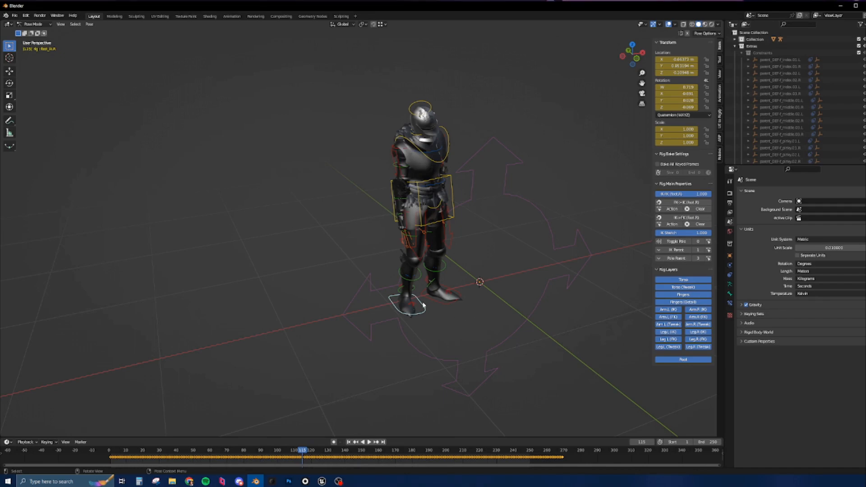
middle_click_drag(449, 319, 457, 326)
scroll(459, 327, "up", 3)
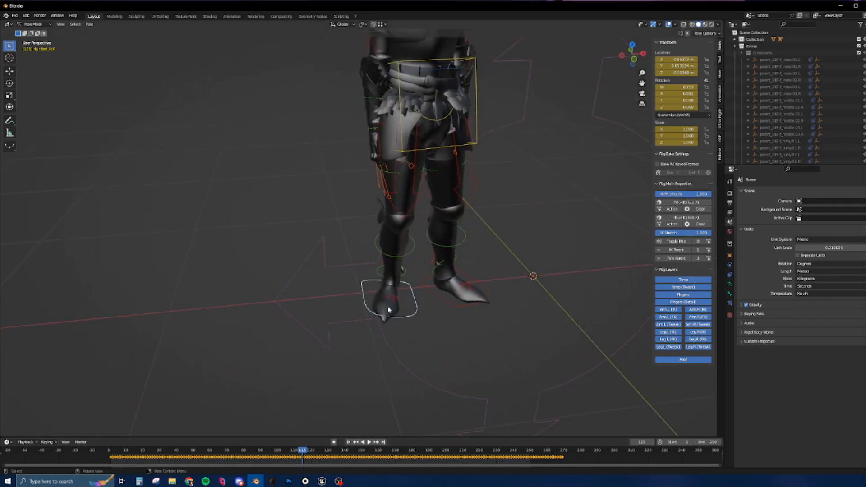
left_click(425, 295)
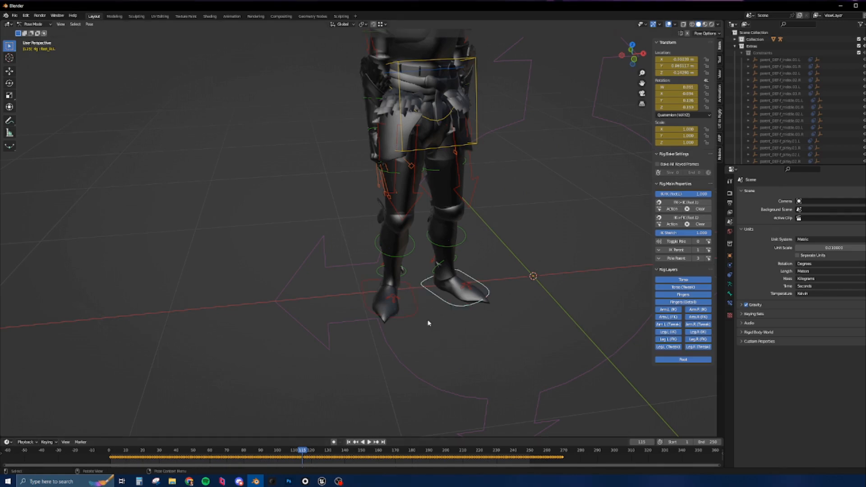
left_click(389, 308)
- Set the left foot's IK-FK to 0.000 at frame 193 and test moving its IK control
left_click_drag(270, 453, 433, 458)
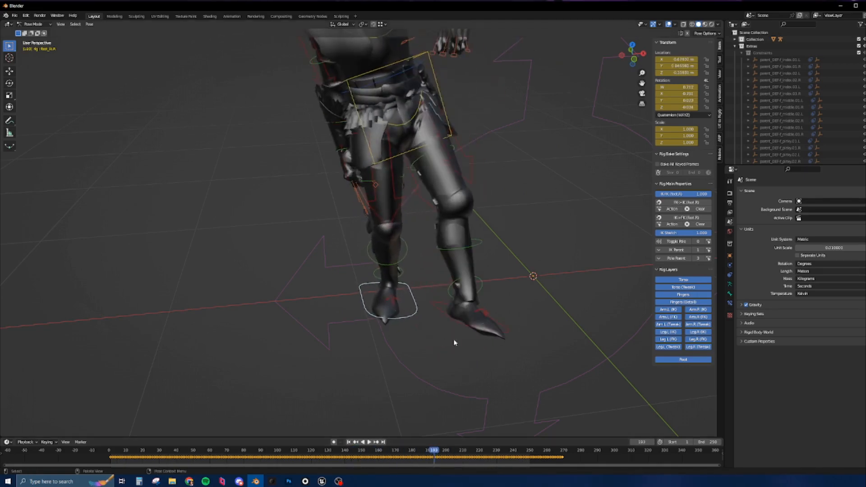
middle_click_drag(453, 339, 434, 340)
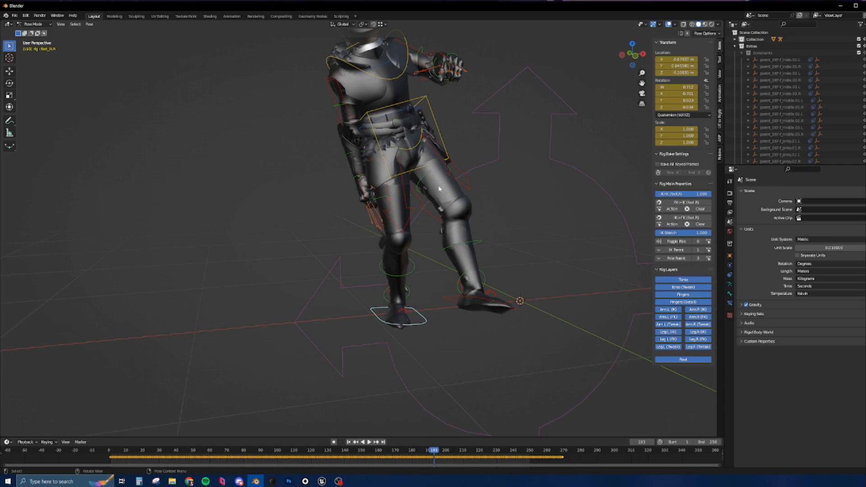
left_click(455, 297)
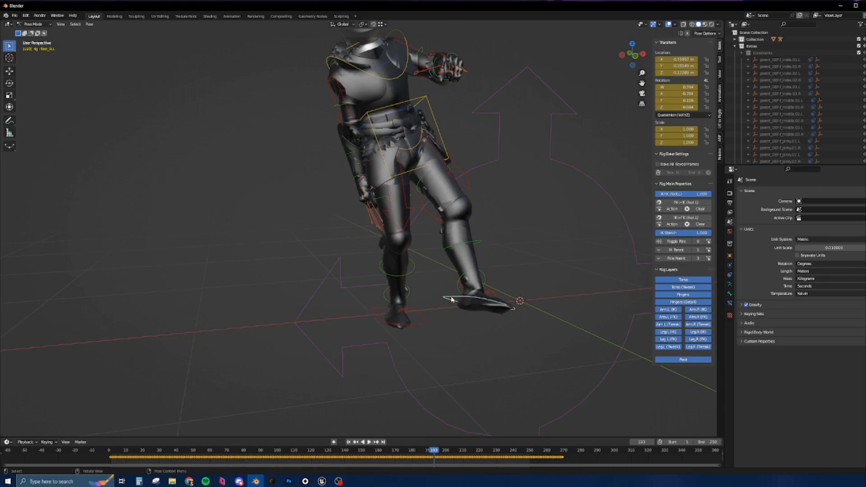
middle_click_drag(537, 287, 540, 288)
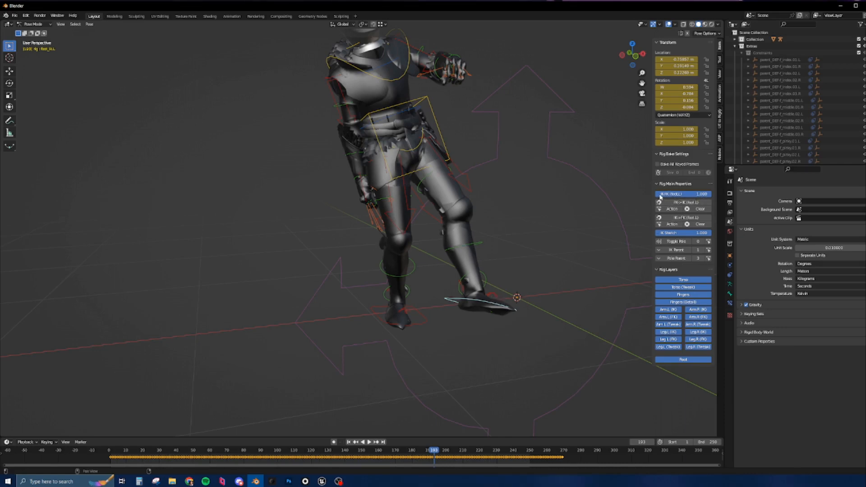
left_click_drag(704, 194, 650, 194)
middle_click_drag(502, 290, 472, 307)
key("g")
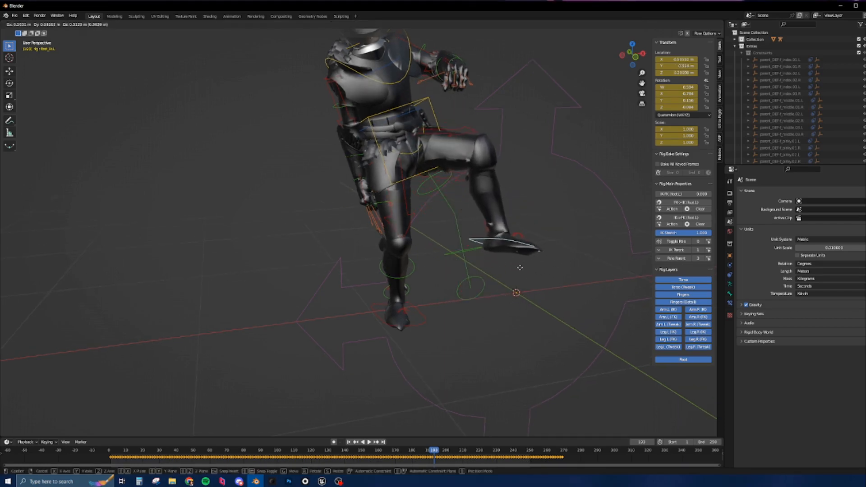
left_click(499, 314)
- Set the right foot's IK-FK to 0.000, select the right thigh's IK control and inspect the right knee
left_click(423, 320)
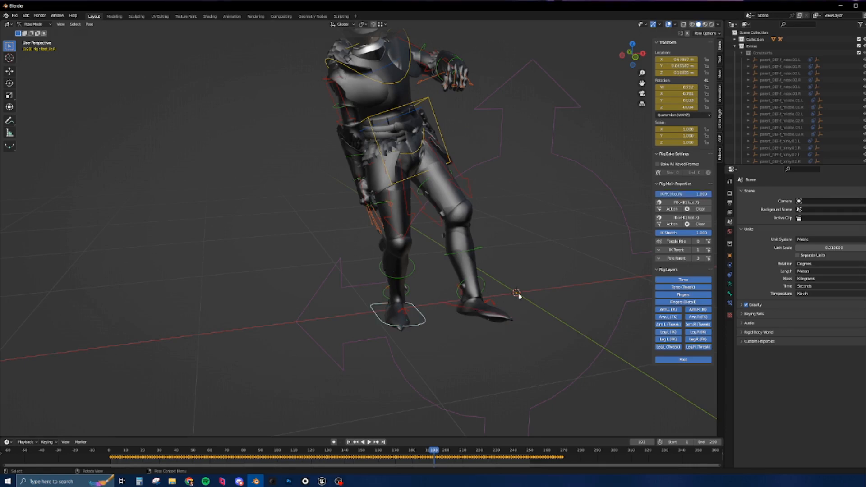
left_click_drag(702, 195, 653, 194)
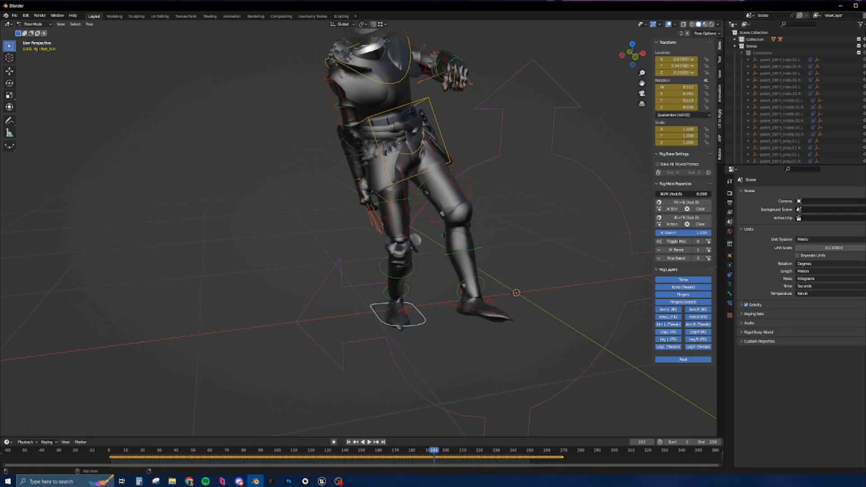
scroll(412, 259, "up", 1)
mouse_move(423, 264)
left_mouse_down("alt")
mouse_move(432, 253)
mouse_move(435, 260)
mouse_move(428, 250)
left_mouse_up("alt")
scroll(432, 255, "up", 1)
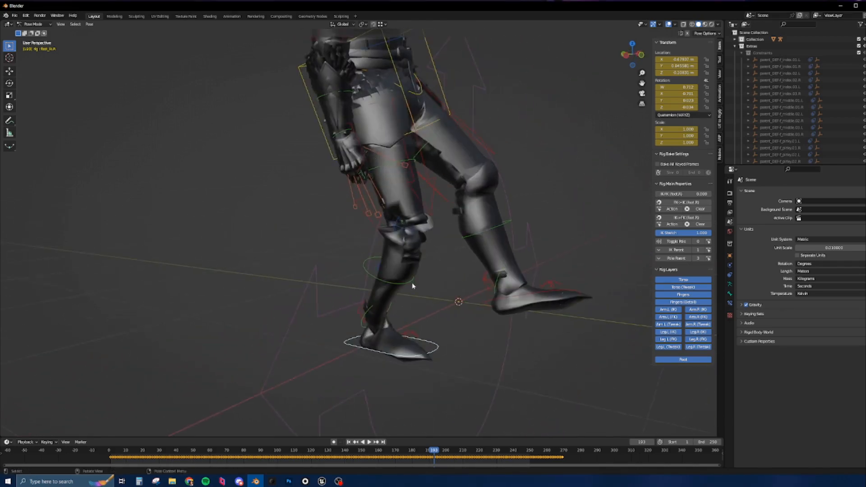
left_click(411, 178)
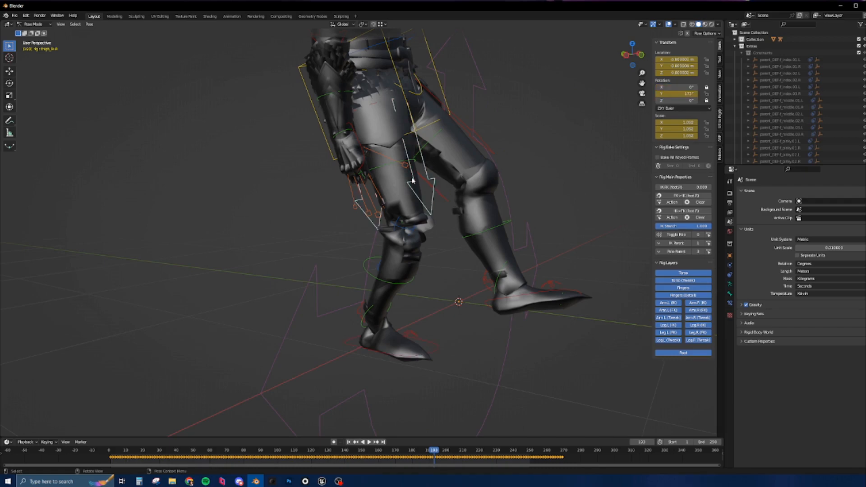
left_click_drag(442, 295, 422, 294, "alt")
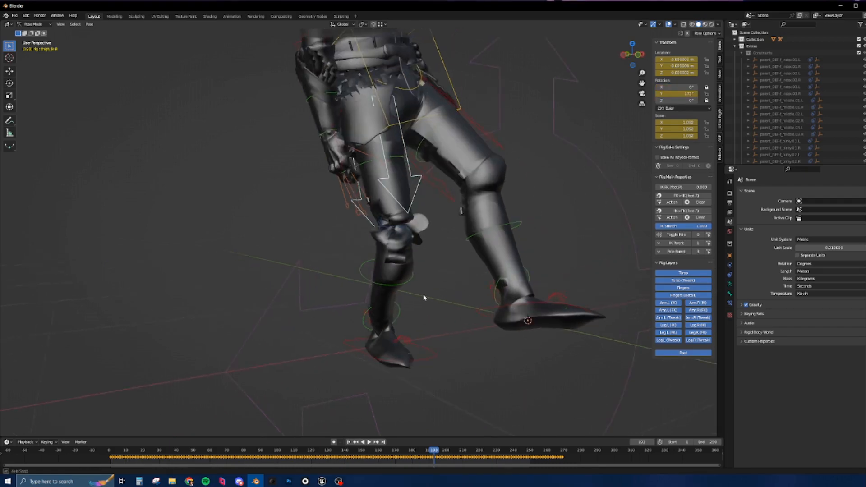
scroll(422, 294, "down", 1)
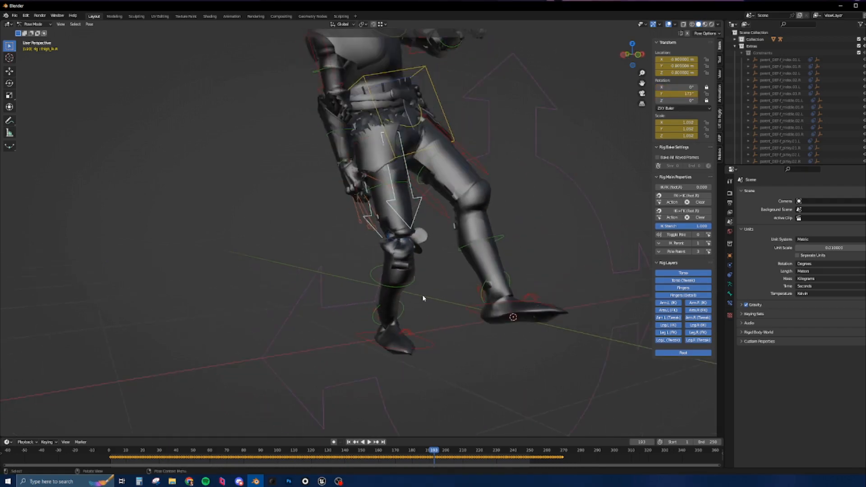
- Switch to the Animation workspace and replace its Dope Sheet with a Graph Editor framing the right thigh's IK curves
left_click(232, 16)
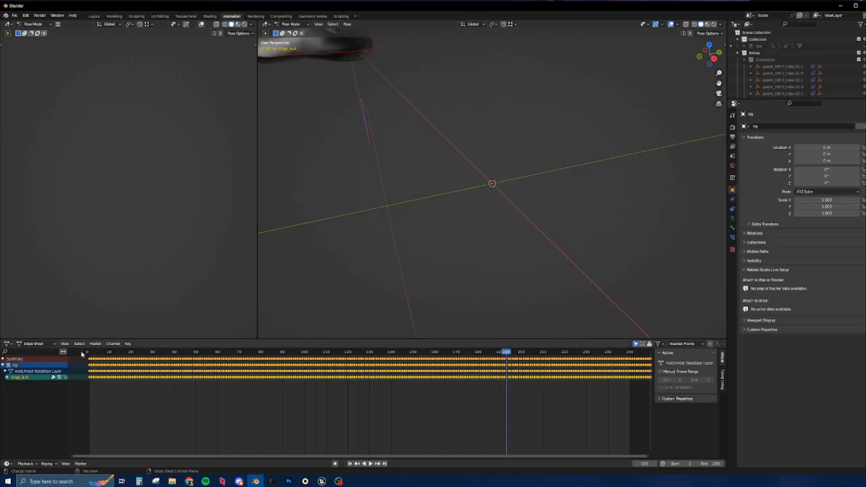
left_click(8, 344)
left_click(8, 344)
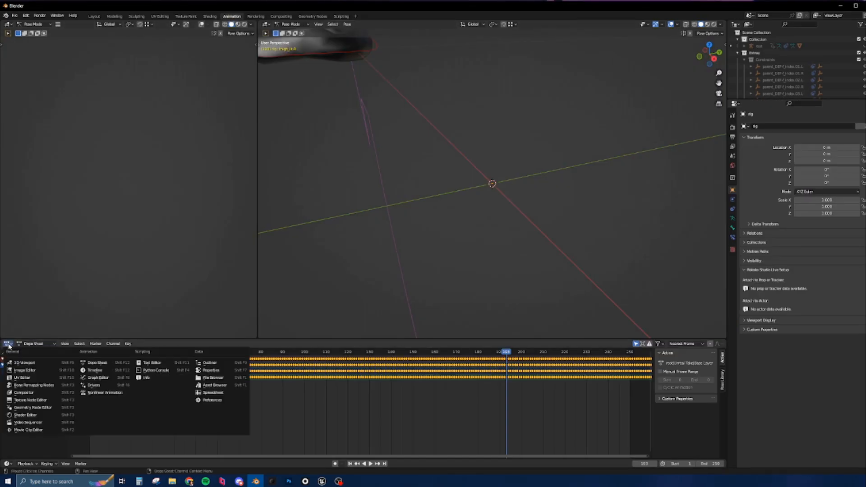
left_click(100, 377)
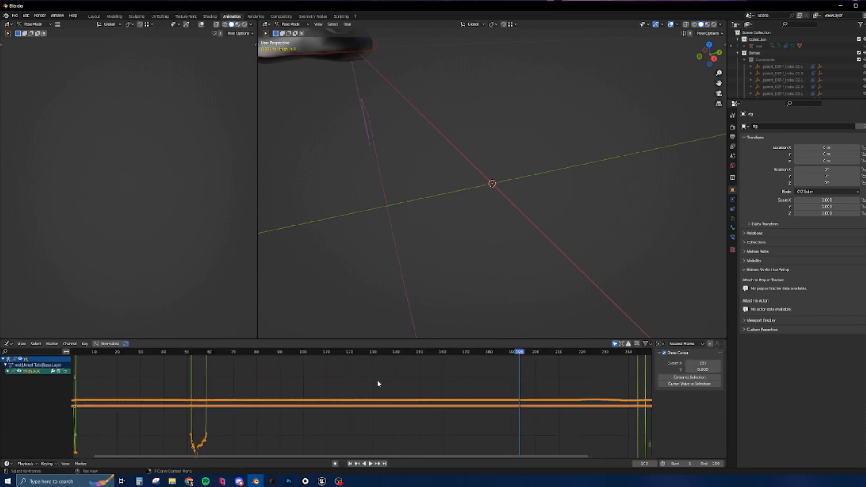
scroll(382, 382, "down", 10)
middle_click_drag(382, 400, 498, 399, "ctrl")
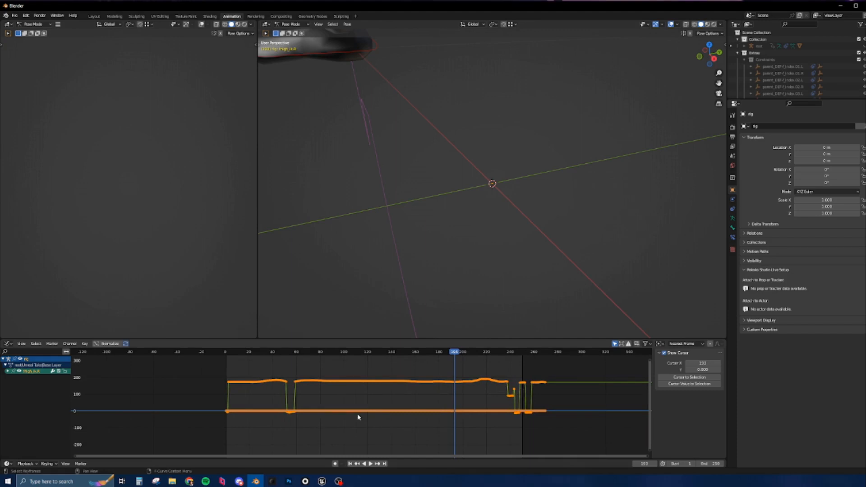
- Go to frame 58 and frame the character's legs in both viewports to examine the knees
mouse_move(297, 355)
left_mouse_down()
mouse_move(216, 355)
mouse_move(294, 355)
left_mouse_up()
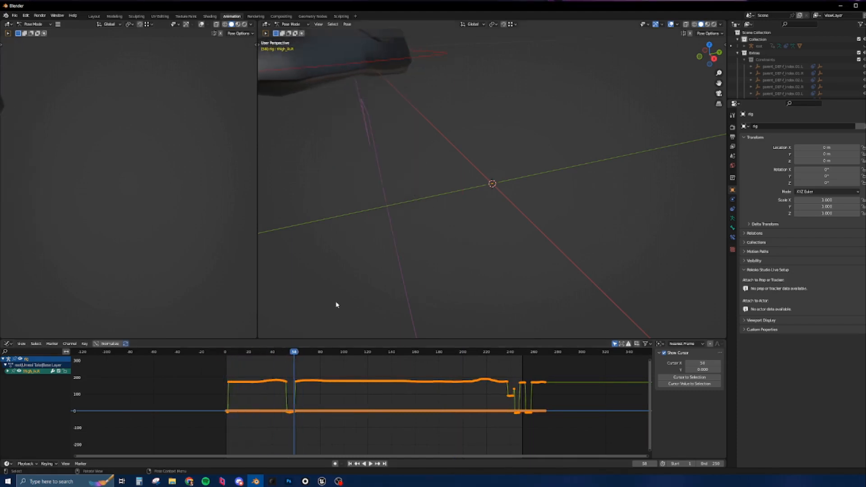
scroll(373, 228, "down", 11)
scroll(104, 158, "down", 12)
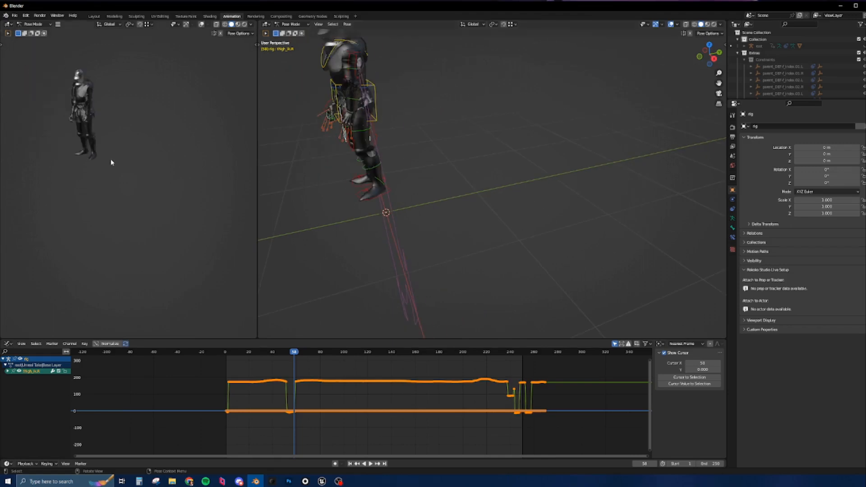
middle_click_drag(110, 159, 72, 178)
scroll(77, 165, "up", 9)
scroll(144, 169, "down", 4)
mouse_move(139, 167)
middle_mouse_down()
mouse_move(144, 179)
mouse_move(179, 178)
mouse_move(141, 179)
middle_mouse_up()
scroll(142, 179, "up", 3)
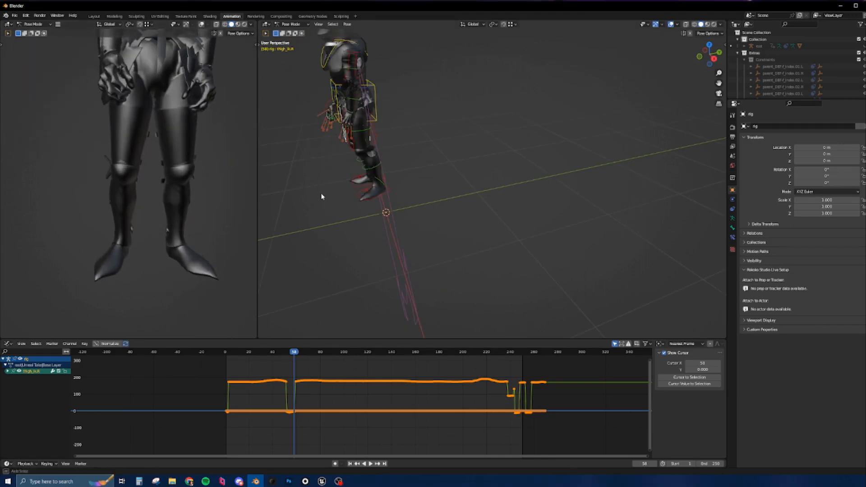
left_click_drag(321, 194, 446, 247, "alt")
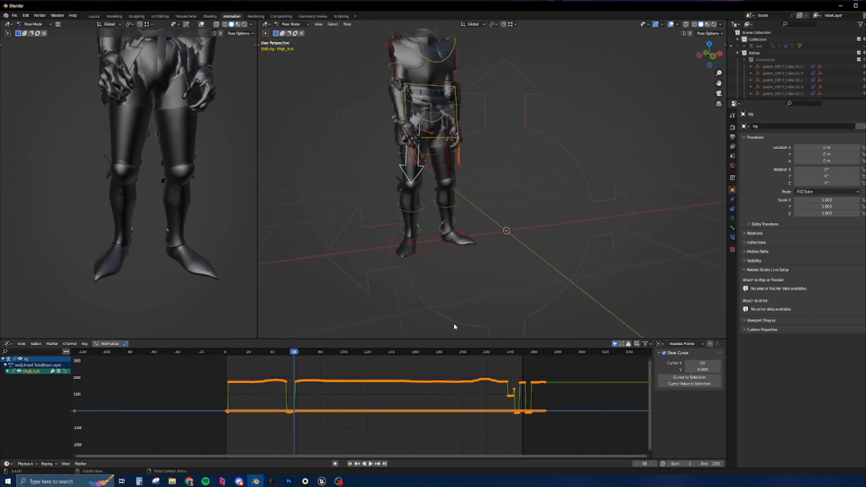
- Scrub through the curve jumps around frames 53 to 58 and 235 to compare the right knee's direction
left_click_drag(294, 353, 289, 353)
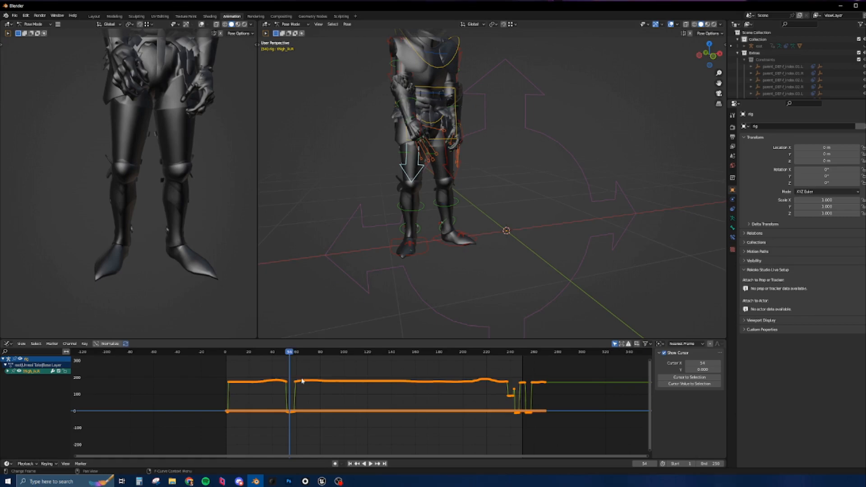
mouse_move(289, 353)
left_mouse_down()
mouse_move(298, 354)
mouse_move(281, 358)
mouse_move(291, 358)
left_mouse_up()
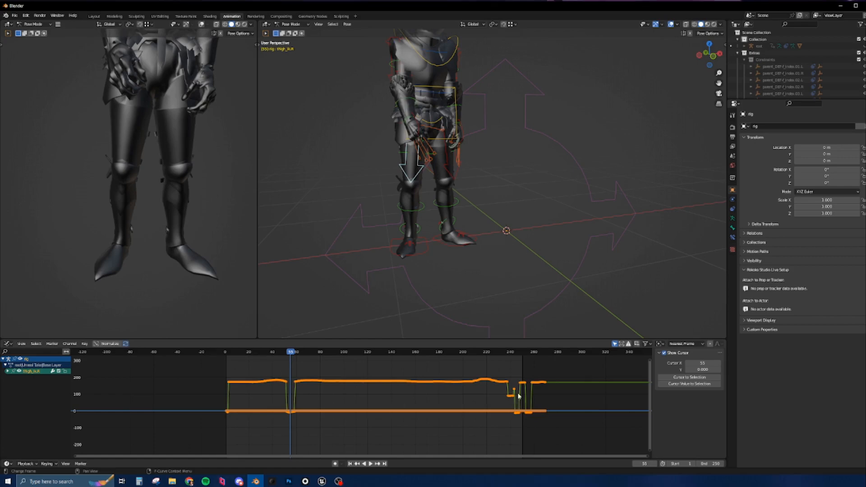
left_click_drag(513, 354, 504, 353)
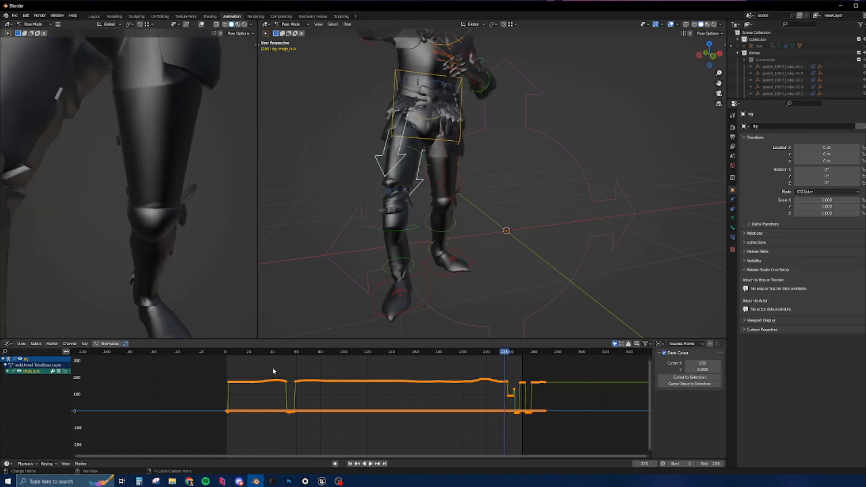
left_click_drag(258, 353, 288, 354)
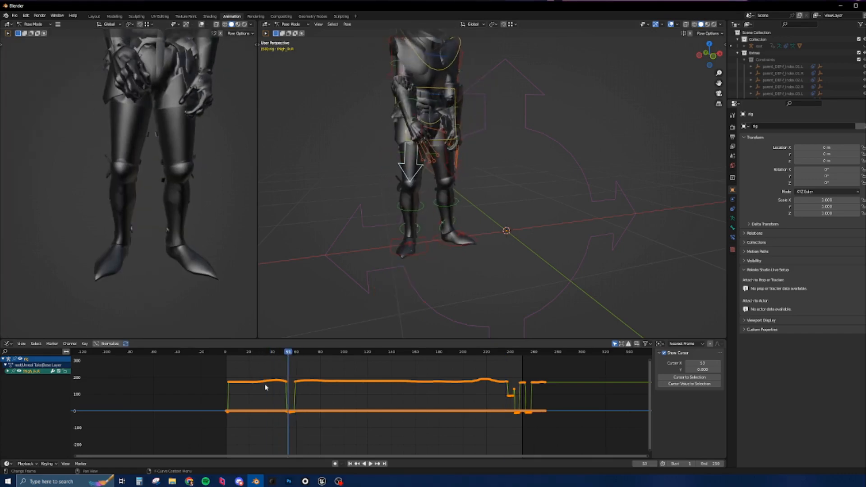
- Delete the right thigh IK control's outlying rotation keyframes above the zero line and review the corrected motion
left_click(212, 370)
left_click_drag(195, 363, 572, 401)
key("Delete")
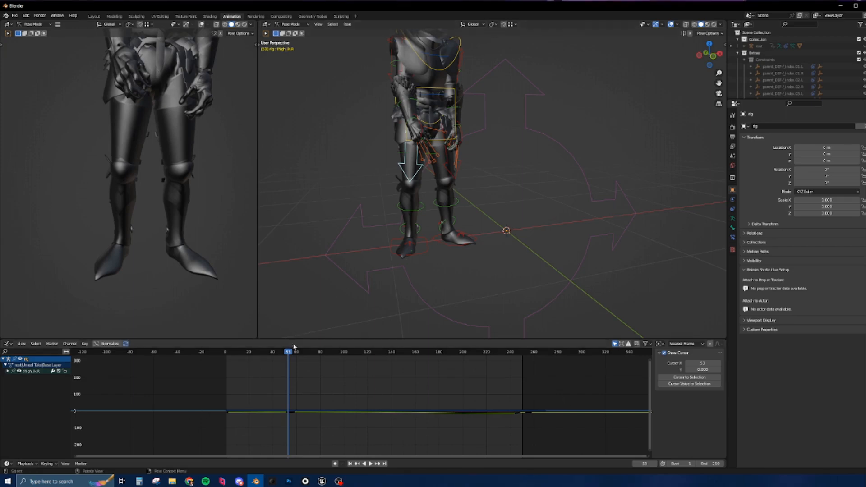
key("space")
left_click_drag(288, 355, 520, 397)
- Delete the two spikes of keyframes near frames 200 and 249 on the left thigh's IK rotation curve
left_click(425, 191)
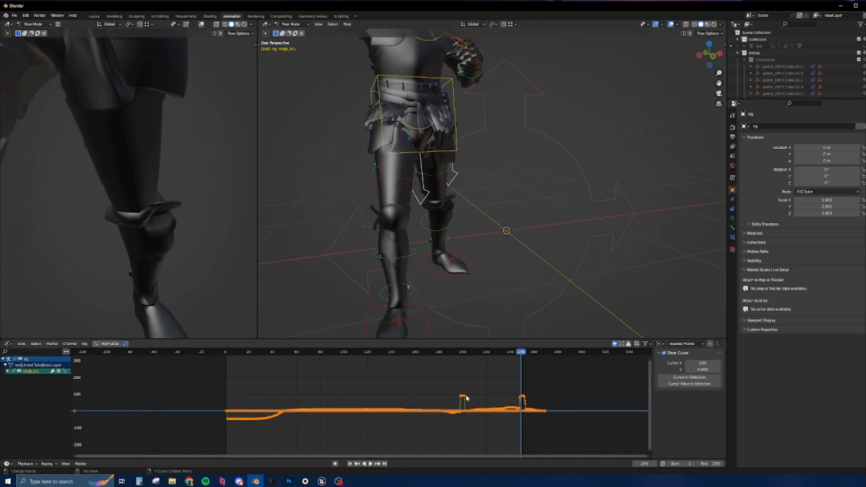
mouse_move(531, 414)
middle_mouse_down("ctrl")
mouse_move(523, 404)
mouse_move(525, 421)
middle_mouse_up("ctrl")
left_click(409, 392)
left_click_drag(304, 369, 371, 396)
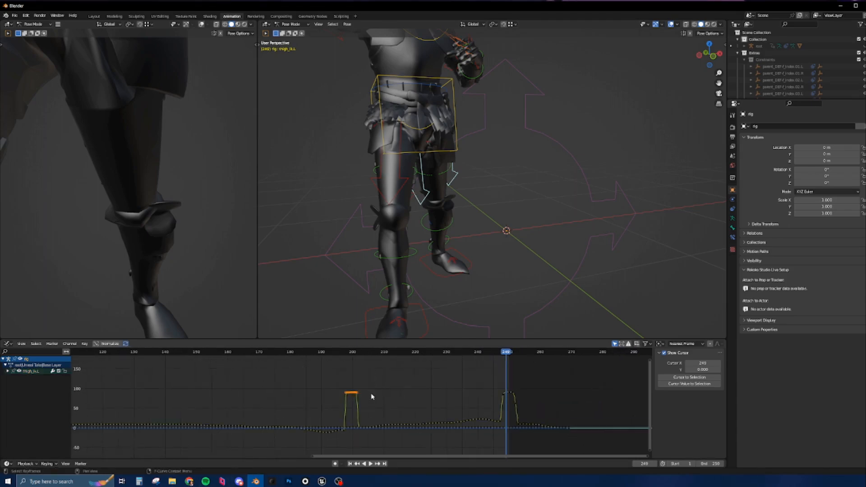
left_click_drag(485, 381, 528, 412)
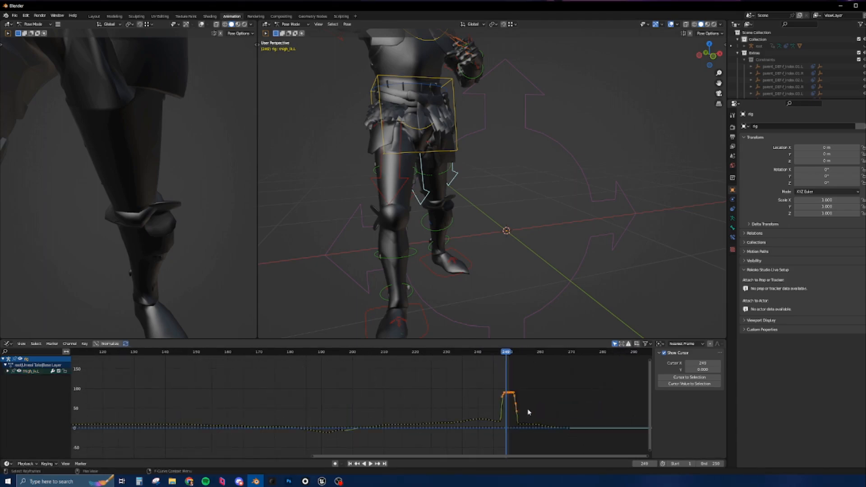
key("Delete")
- Delete the uneven keyframe at frame 247 on the left thigh's IK rotation curve
mouse_move(502, 354)
left_mouse_down()
mouse_move(436, 356)
mouse_move(500, 369)
left_mouse_up()
middle_click_drag(513, 428, 528, 380, "ctrl")
middle_click_drag(478, 404, 496, 407)
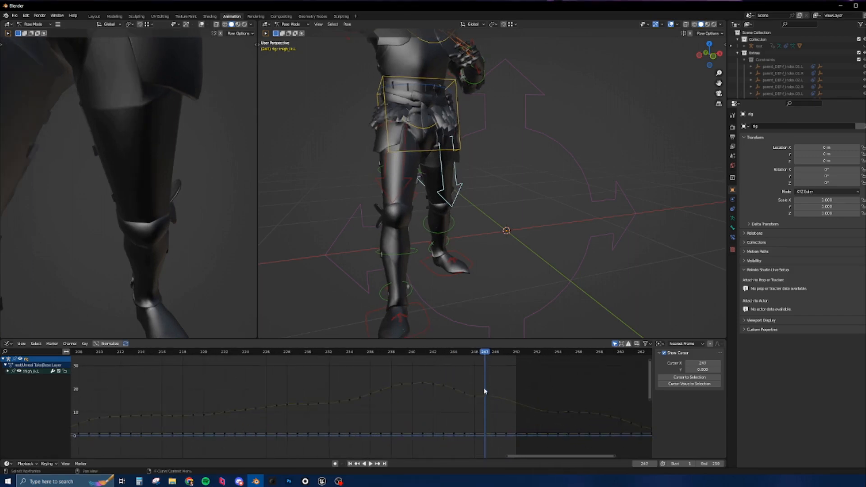
left_click(484, 392)
key("Delete")
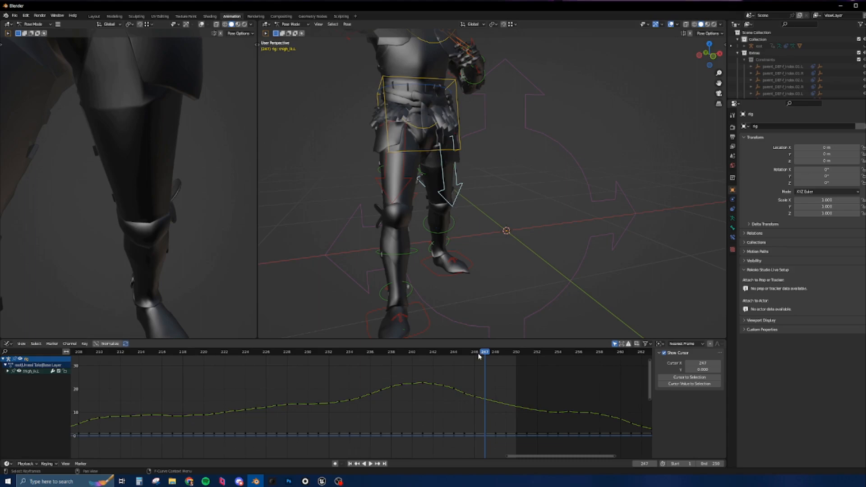
left_click_drag(478, 356, 479, 399)
left_click(474, 397)
key("g")
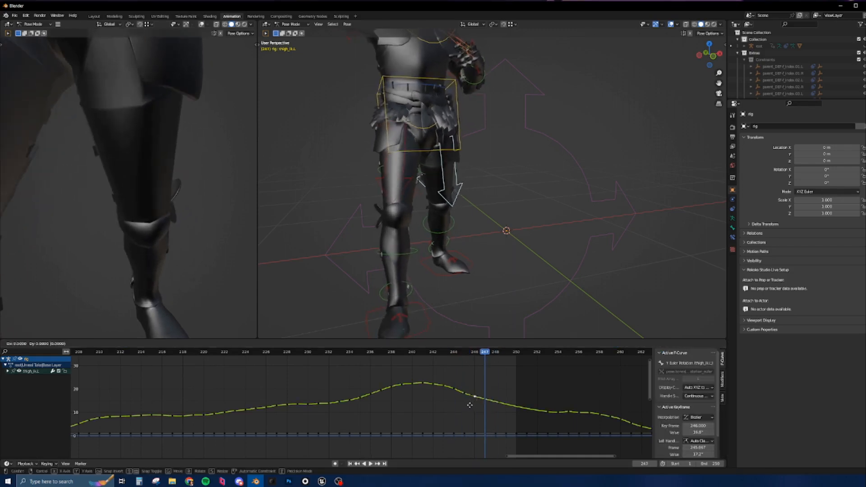
right_click(476, 406)
- Play and scrub the animation to frame 128 to check the left thigh's IK rotation curve for remaining bumps
middle_click_drag(503, 399, 543, 389, "ctrl")
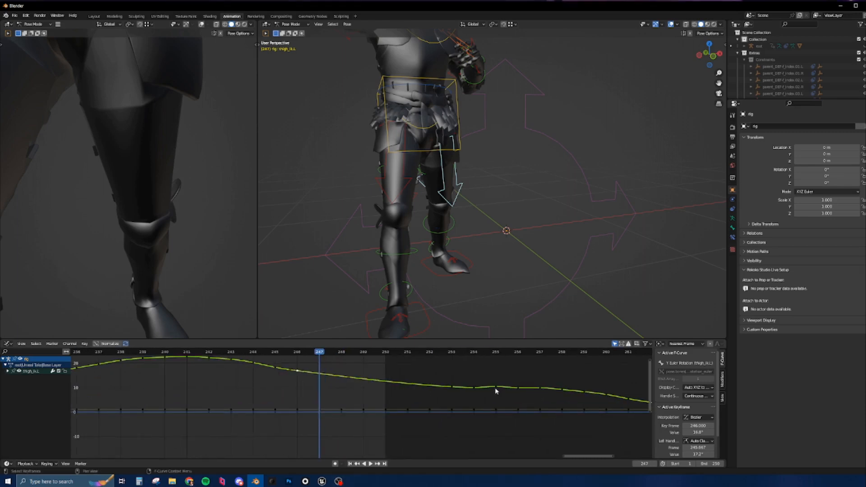
left_click_drag(458, 356, 334, 370)
key("space")
middle_click_drag(426, 390, 339, 405, "ctrl")
mouse_move(496, 408)
middle_mouse_down("ctrl")
mouse_move(416, 413)
mouse_move(469, 421)
mouse_move(471, 371)
mouse_move(499, 400)
middle_mouse_up("ctrl")
mouse_move(520, 355)
left_mouse_down()
mouse_move(495, 357)
mouse_move(521, 357)
mouse_move(500, 361)
mouse_move(518, 356)
mouse_move(502, 359)
mouse_move(510, 362)
left_mouse_up()
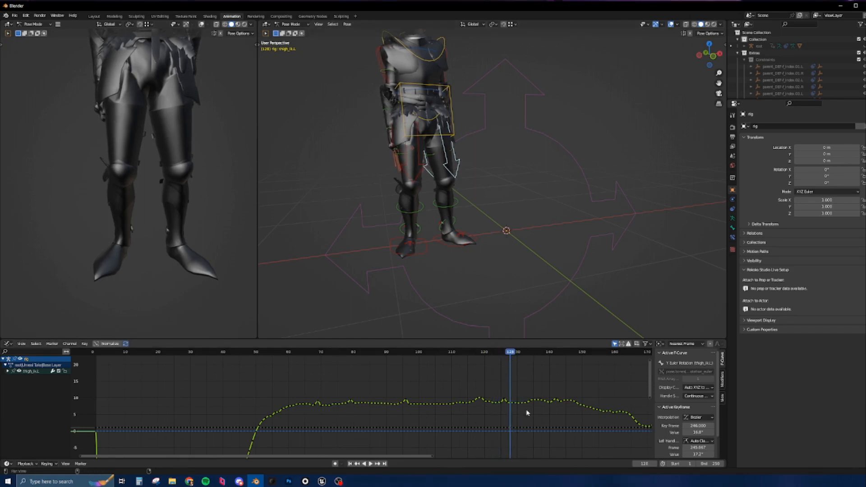
- Delete the bump keyframes near frames 79, 96, 118 and 126 on the left thigh's IK rotation curve
middle_click_drag(529, 411, 540, 404, "ctrl")
middle_click_drag(354, 412, 468, 413)
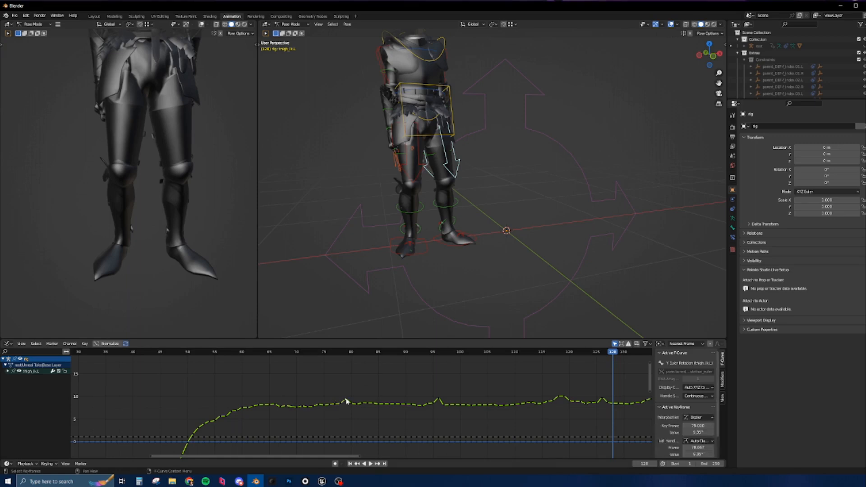
left_click(437, 401)
left_click_drag(549, 390, 569, 406)
left_click(603, 399)
key("Delete")
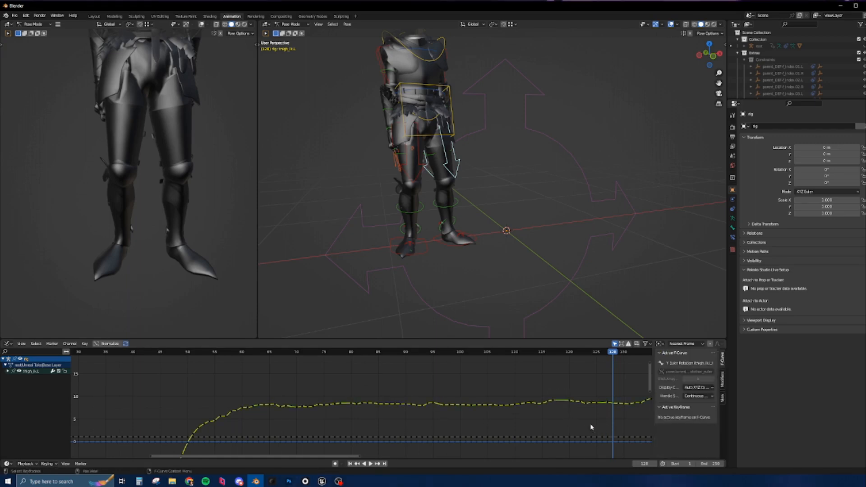
- Remove the bump keyframes around frame 142 on the left thigh's IK rotation curve and check the pose at frame 144
middle_click_drag(568, 425, 441, 419)
middle_click_drag(535, 409, 473, 393)
left_click_drag(430, 360, 504, 387)
middle_click_drag(494, 400, 509, 398, "ctrl")
left_click_drag(483, 385, 520, 414)
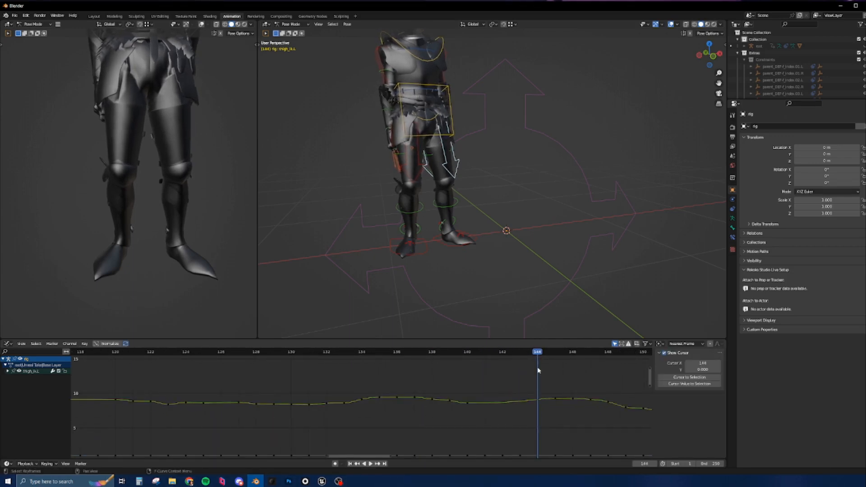
- Play and scrub the animation around frames 140 to 146 to examine the left thigh's IK rotation curve for remaining bumps
left_click_drag(540, 352, 523, 360)
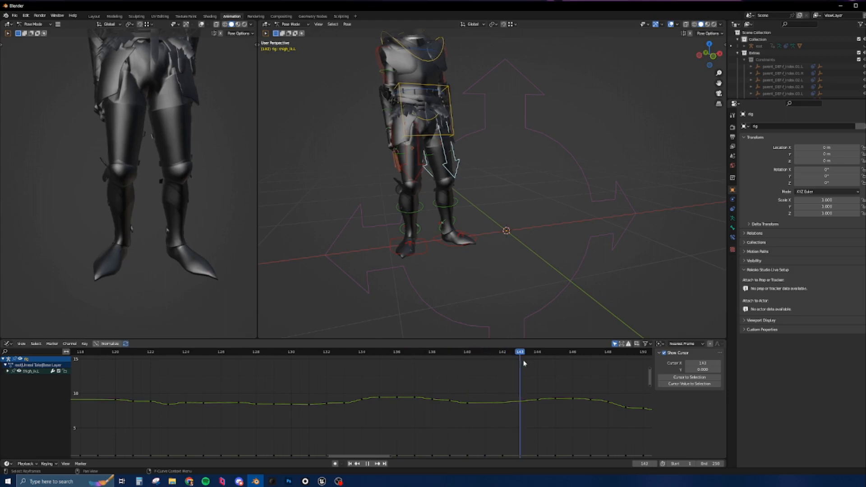
key("space")
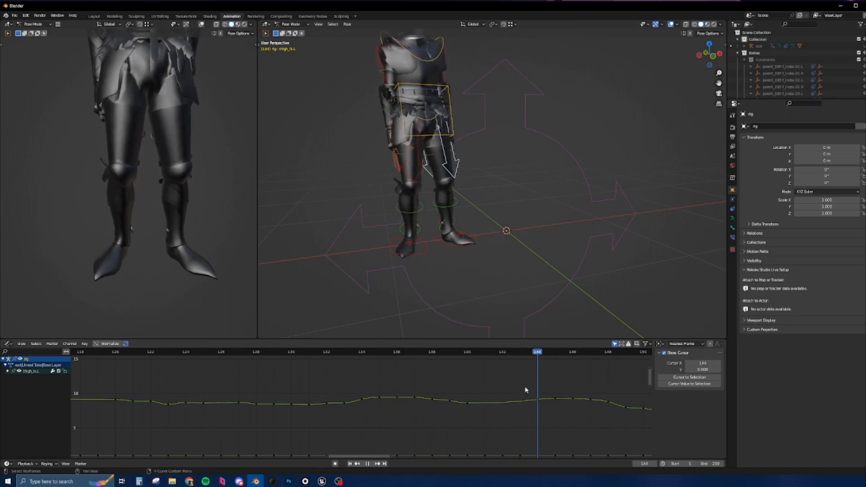
key("Escape")
middle_click_drag(517, 393, 469, 401, "ctrl")
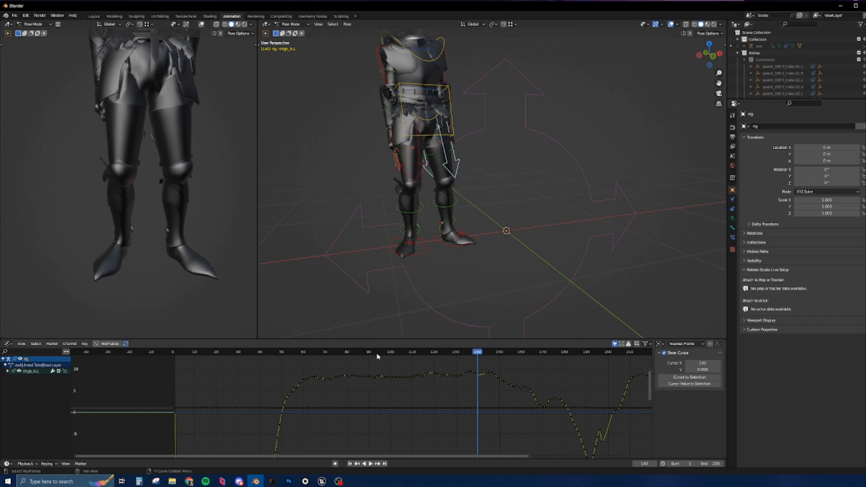
key("space")
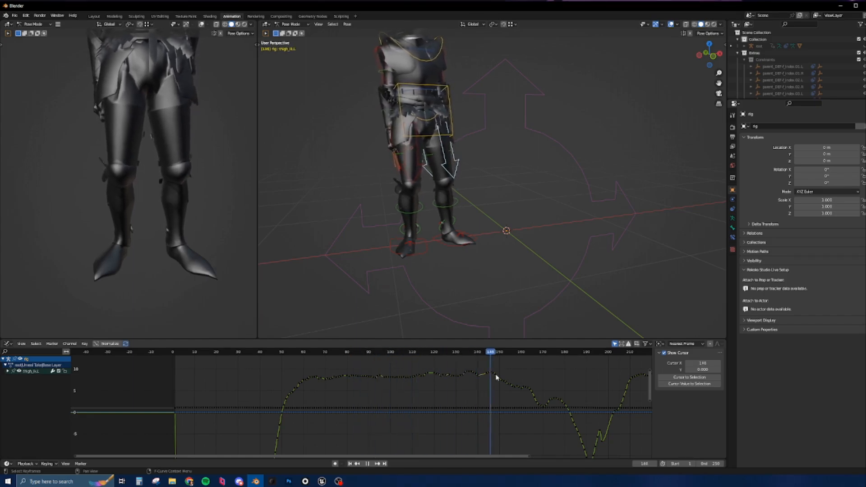
key("space")
mouse_move(469, 394)
middle_mouse_down("ctrl")
mouse_move(480, 384)
mouse_move(481, 398)
mouse_move(460, 402)
middle_mouse_up("ctrl")
middle_click_drag(460, 402, 472, 378, "ctrl")
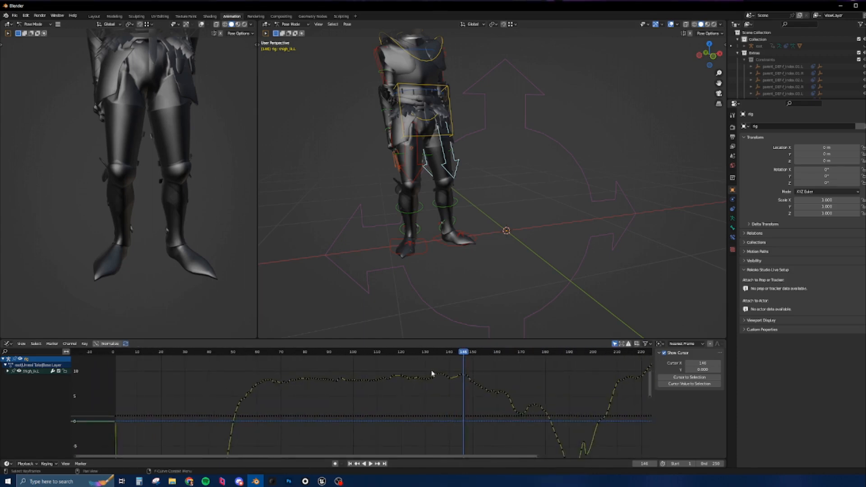
left_click_drag(463, 353, 442, 360)
key("space")
key("Escape")
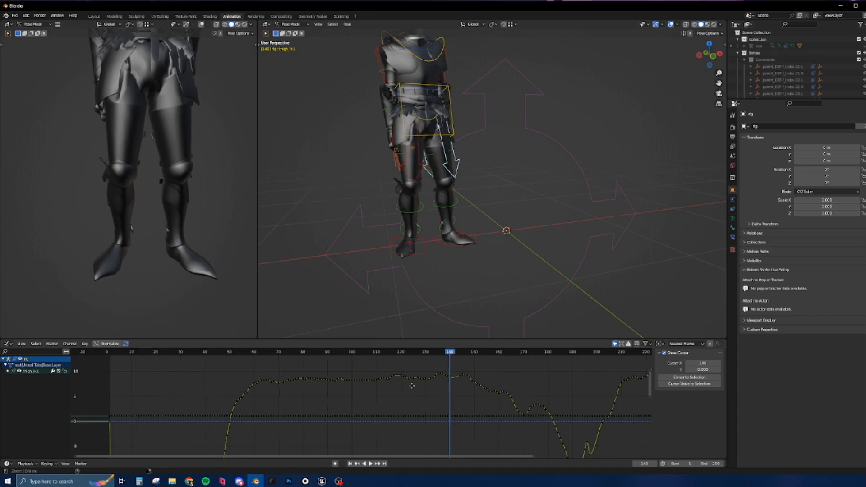
- Delete the bump keyframes near frame 123 and between about frames 134 and 148 on the left thigh's IK rotation curve
middle_click_drag(432, 374, 407, 387, "ctrl")
left_click(407, 380)
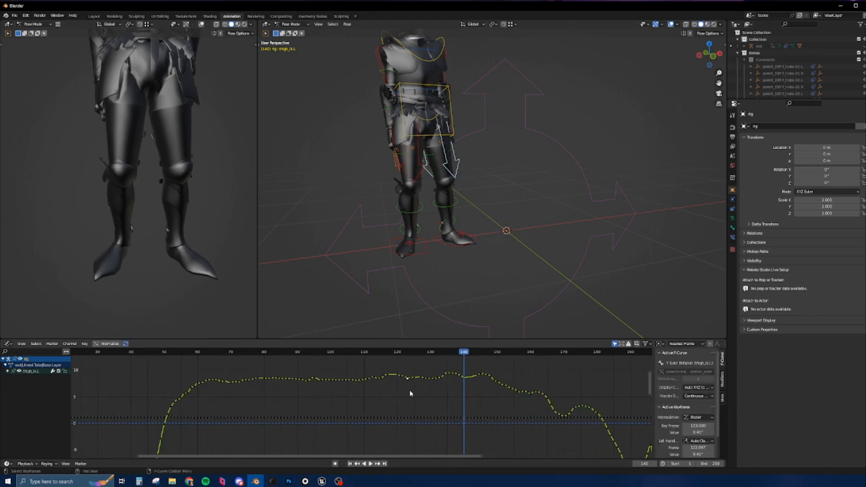
left_click(410, 393)
left_click_drag(443, 369, 490, 382)
left_click(461, 383)
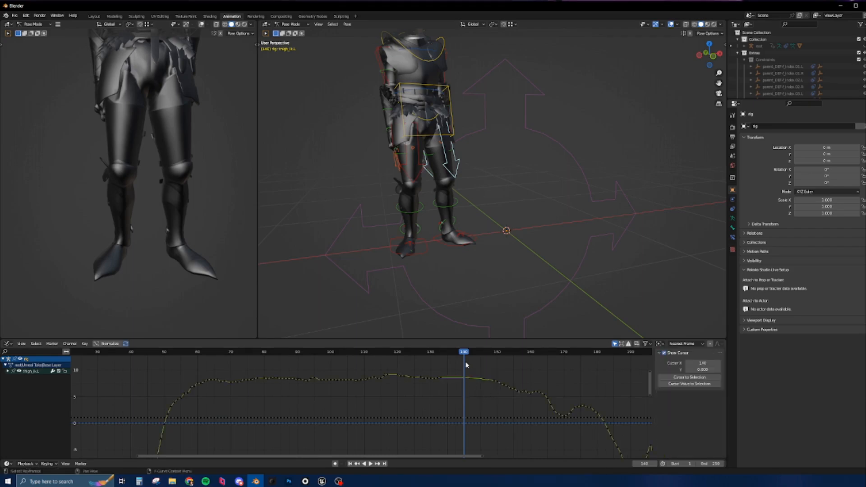
- Play the animation up to frame 146 to check the left leg's motion along the smoothed curve
left_click_drag(465, 354, 398, 360)
key("space")
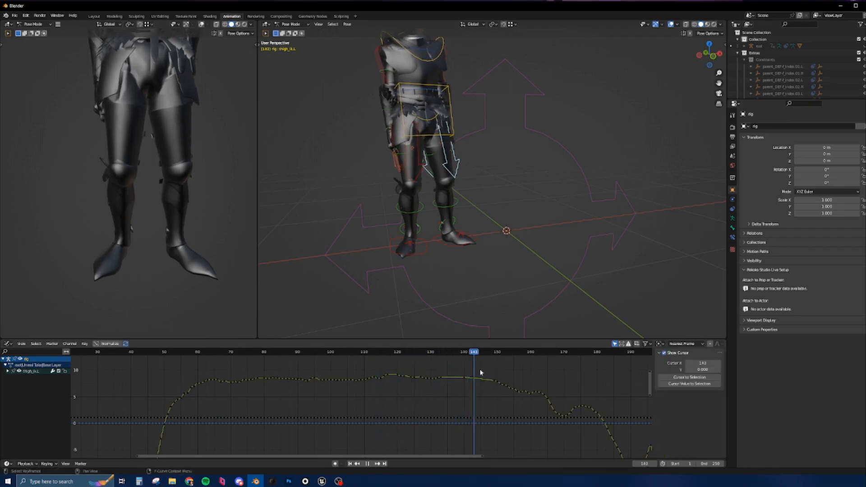
left_click_drag(512, 379, 478, 388)
key("space")
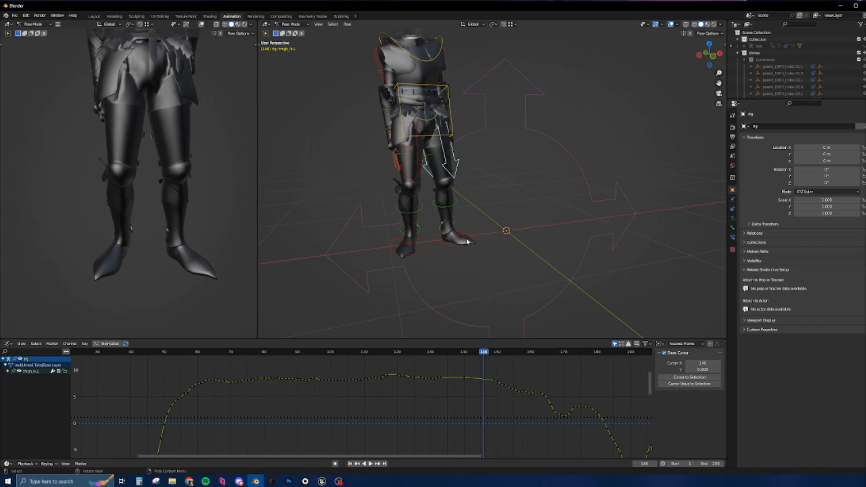
- Inspect the curves of the right hand's IK control and then the right upper arm's IK control across the whole animation
middle_click_drag(455, 156, 499, 209)
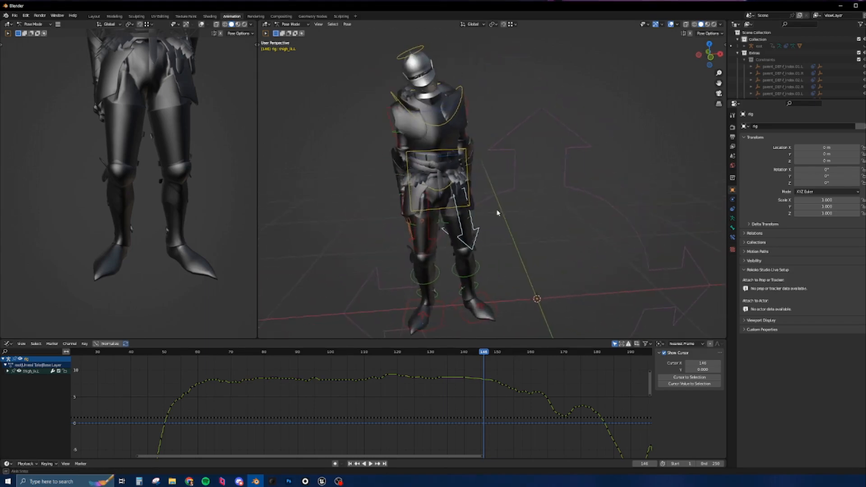
scroll(508, 145, "up", 4)
middle_click_drag(508, 144, 497, 146)
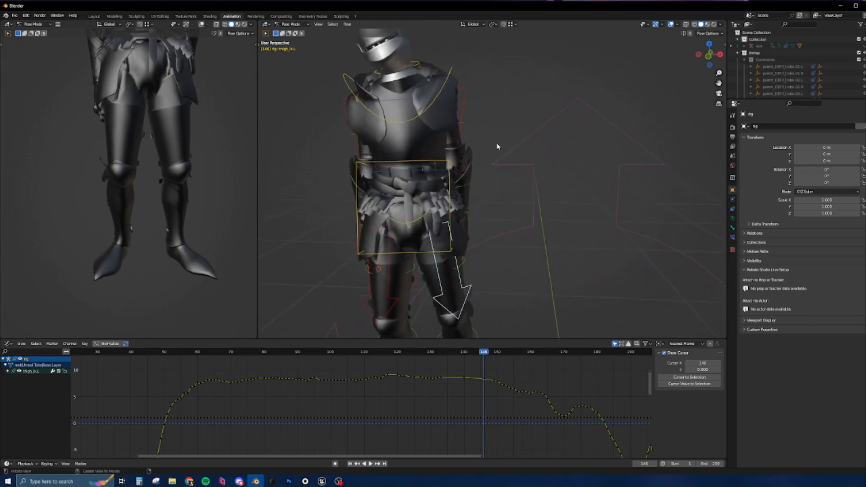
middle_click_drag(459, 270, 477, 253)
left_click(490, 222)
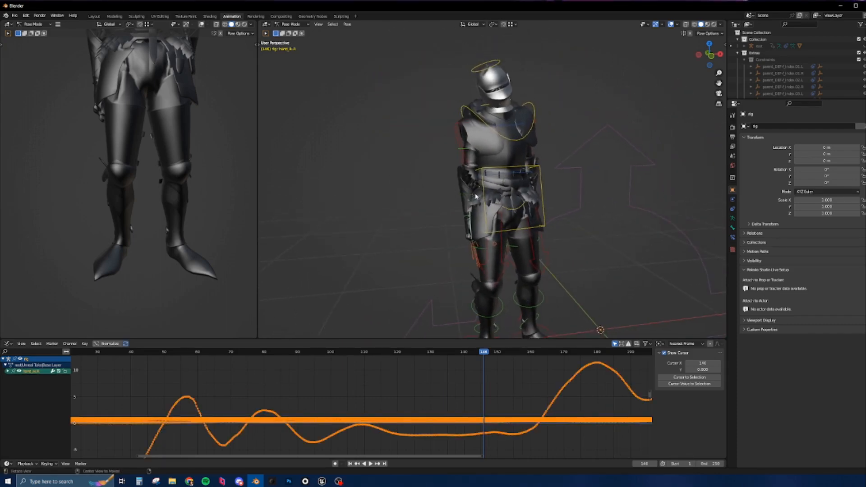
middle_click_drag(475, 197, 549, 212)
middle_click_drag(542, 369, 485, 396, "ctrl")
left_click(513, 162)
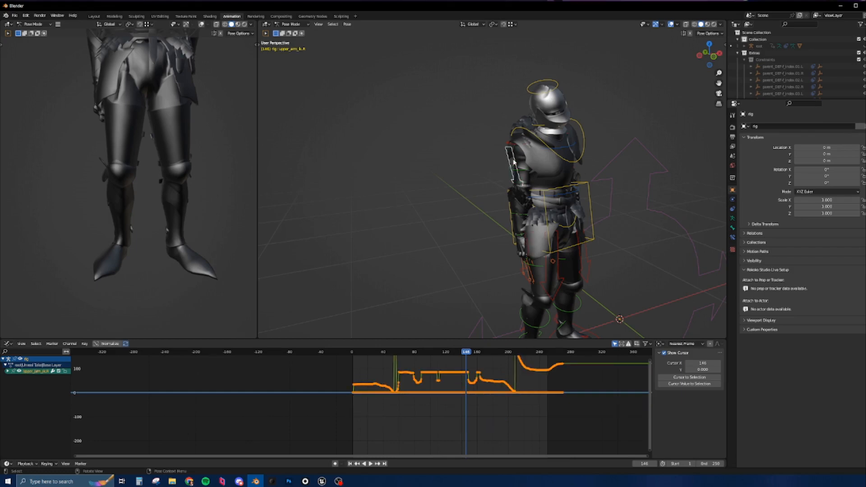
middle_click_drag(496, 386, 493, 414, "ctrl")
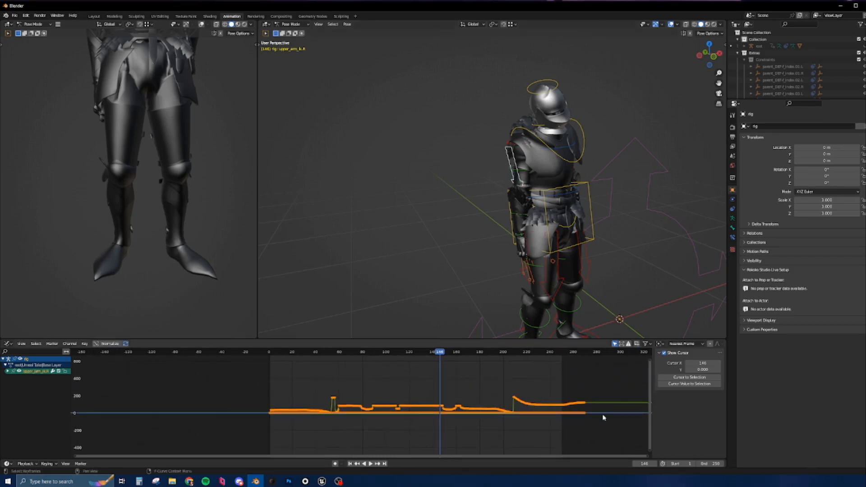
- Select the right hand's IK control and set its IK-FK value to 0.000
scroll(540, 261, "up", 2)
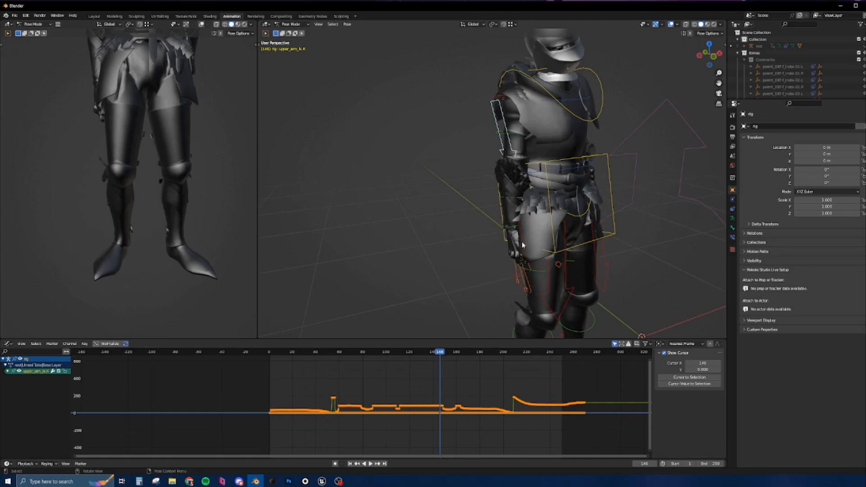
left_click(522, 245)
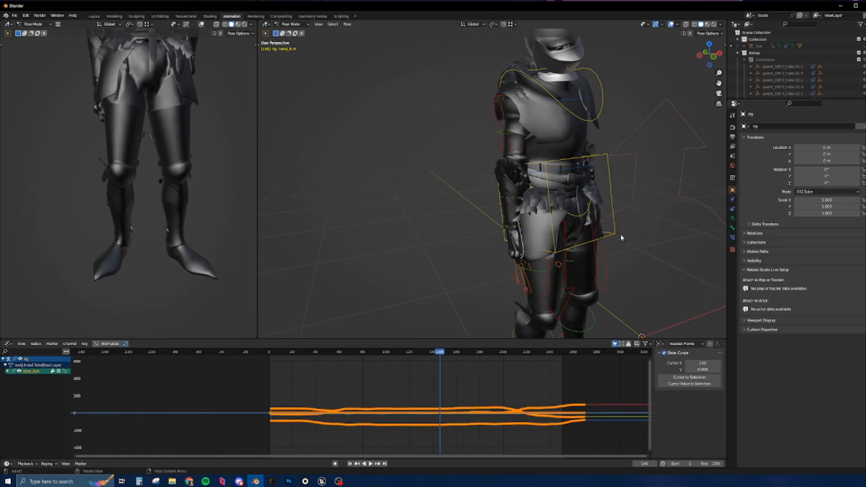
key("n")
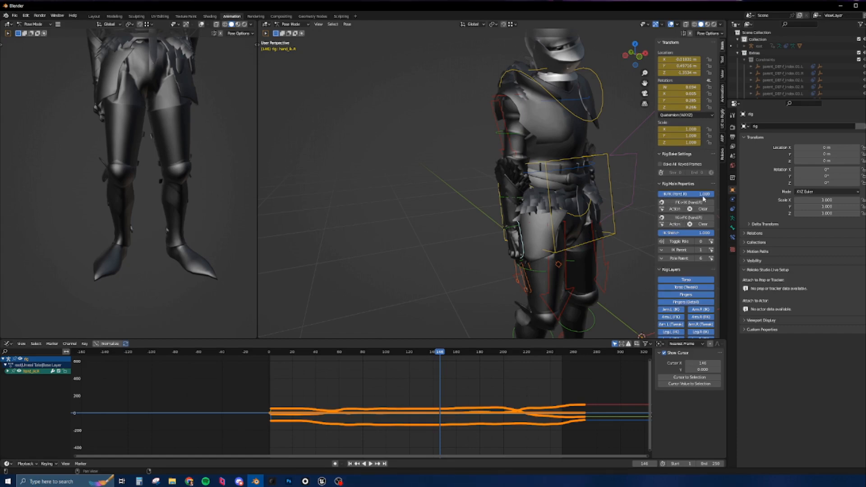
left_click_drag(697, 194, 657, 194)
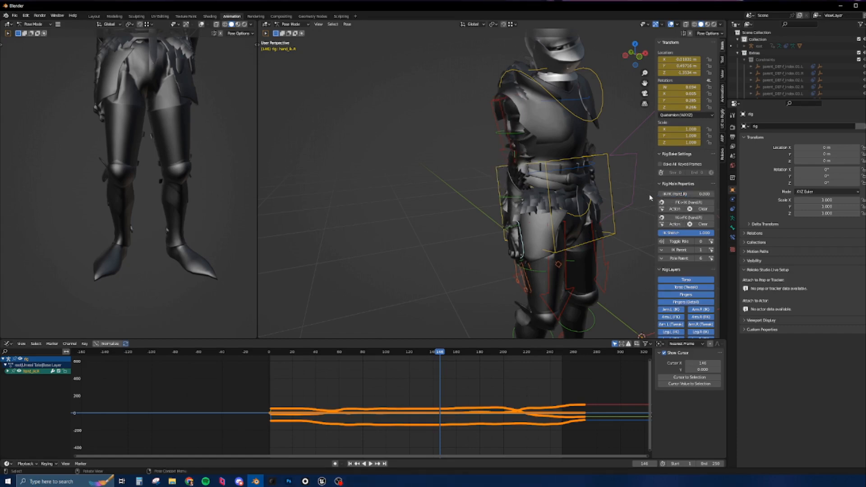
- Select the right upper arm's IK control at frame 56 and play the animation to examine where its rotation curve jumps
left_click_drag(438, 355, 334, 359)
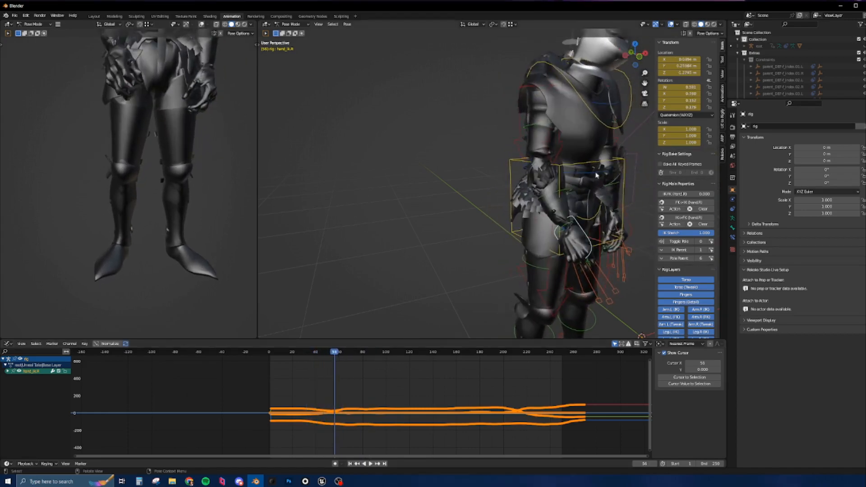
left_click(545, 144)
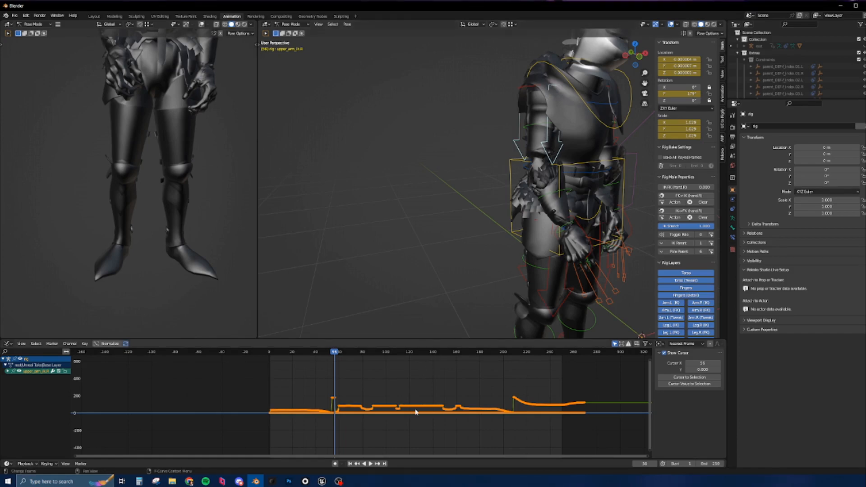
middle_click_drag(469, 404, 401, 396, "ctrl")
middle_click_drag(390, 390, 413, 381, "ctrl")
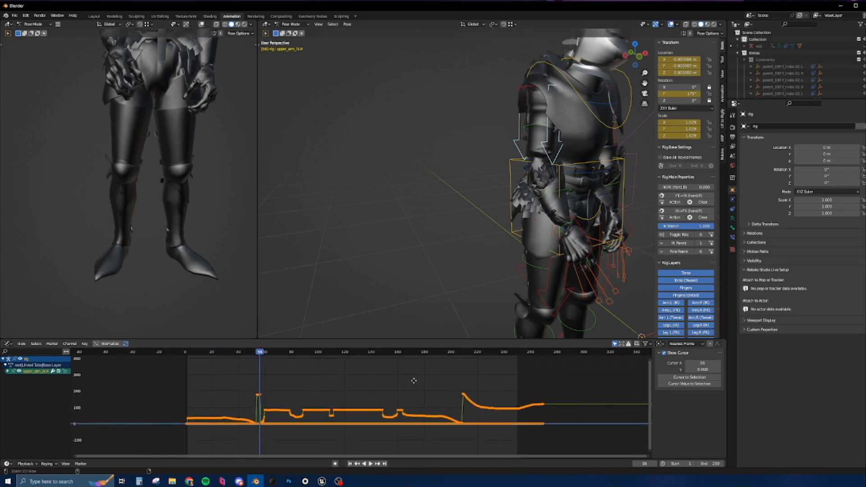
key("space")
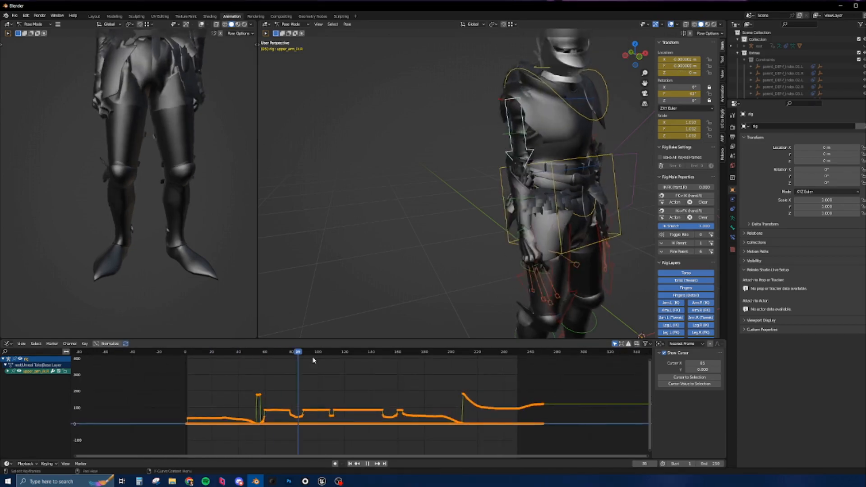
right_click_drag(330, 380, 294, 381, "shift")
- Delete the spike keyframes near frame 55 on the right upper arm's IK rotation curve and go to frame 209
left_click(258, 395)
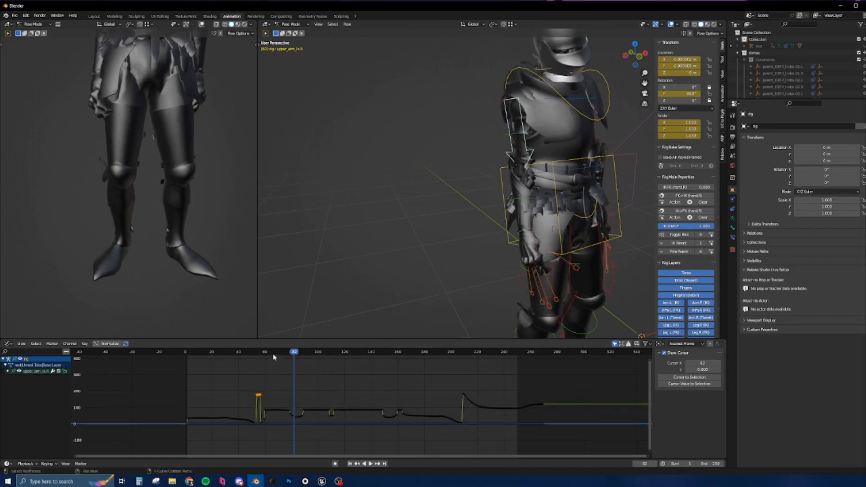
left_click_drag(273, 357, 463, 398)
middle_click_drag(457, 403, 421, 424, "ctrl")
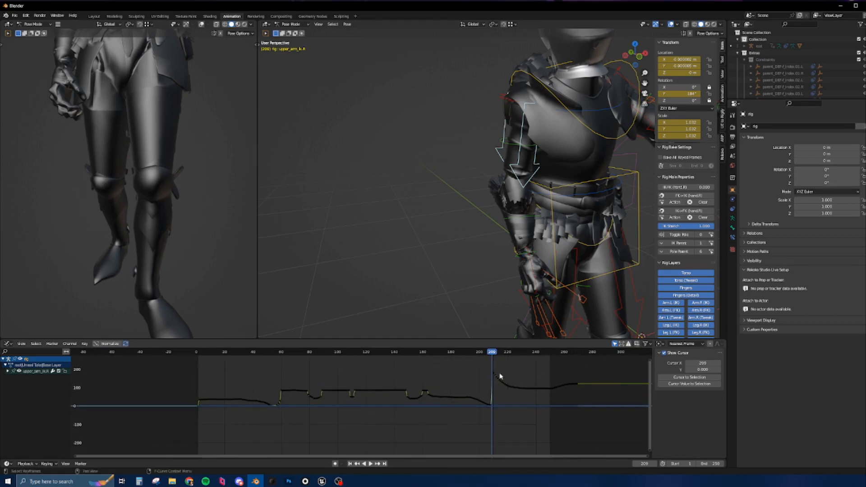
- Delete all keyframes of the right upper arm's IK control between about frames 54 and 221
left_click_drag(509, 372, 271, 436)
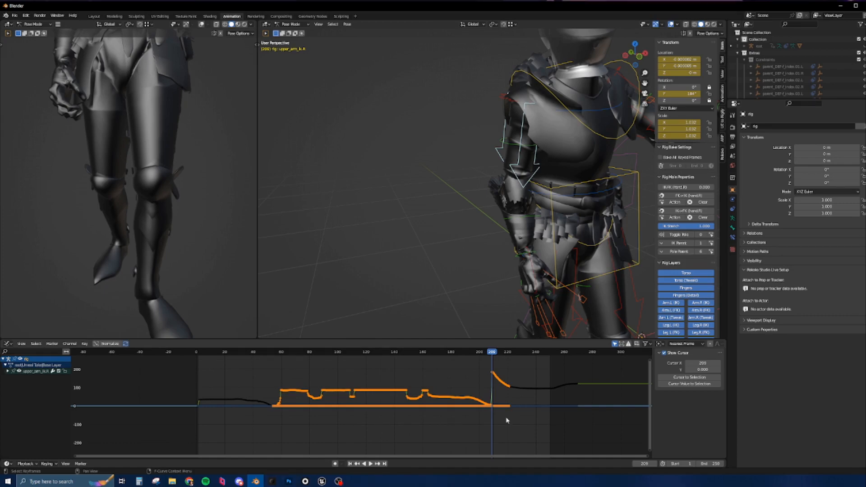
middle_click_drag(342, 410, 405, 452, "ctrl")
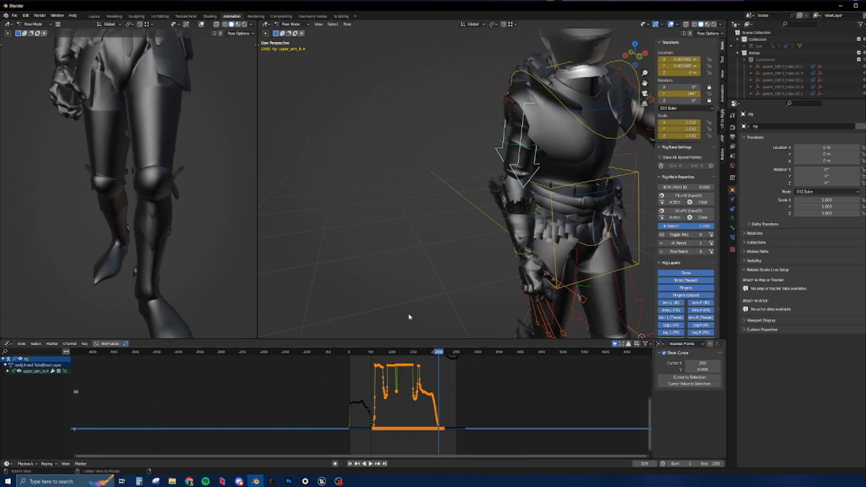
middle_click_drag(399, 378, 418, 407, "ctrl")
key("Delete")
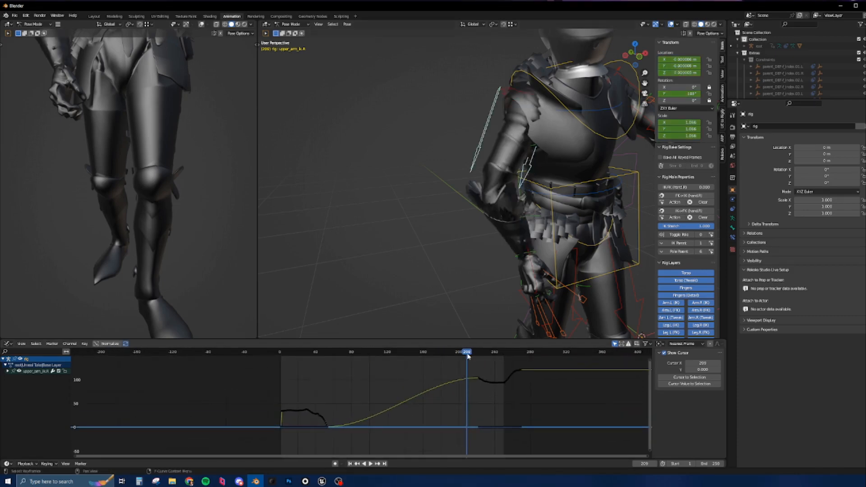
- Scrub between frames 209 and 221, stop at frame 212, and view the right arm's pose with the upper body in frame
left_click_drag(467, 356, 478, 386)
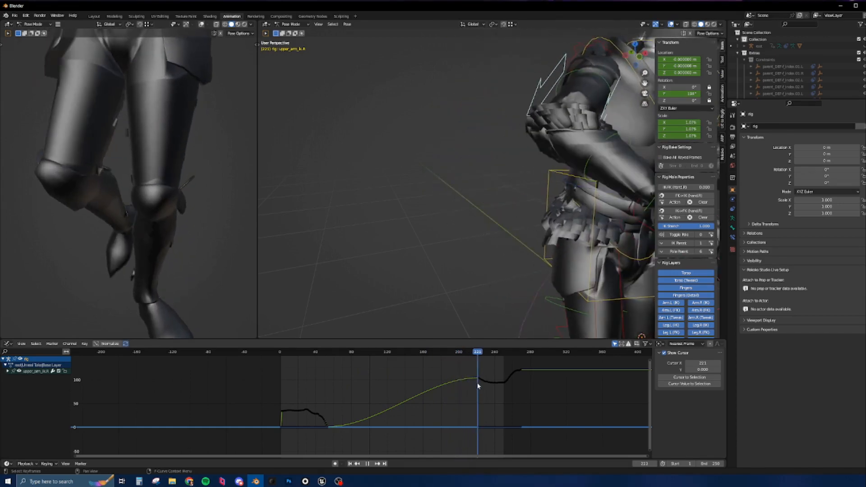
left_click_drag(479, 353, 470, 356)
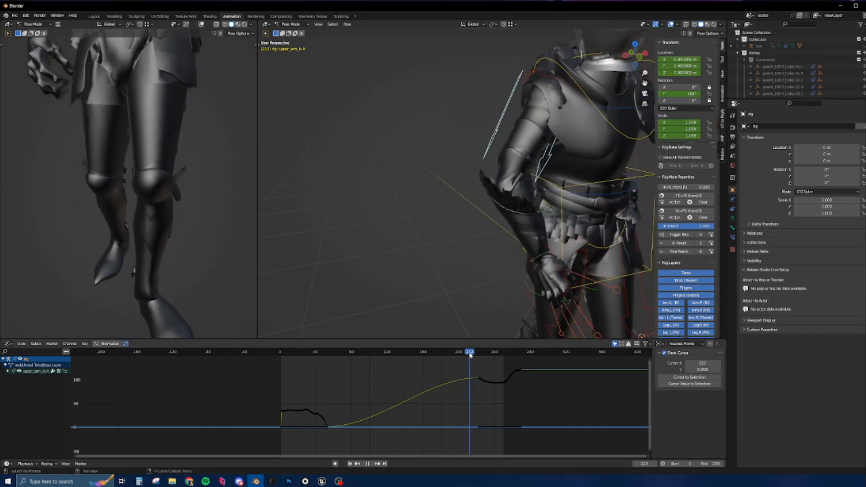
left_click(502, 114)
middle_click_drag(500, 196, 440, 231)
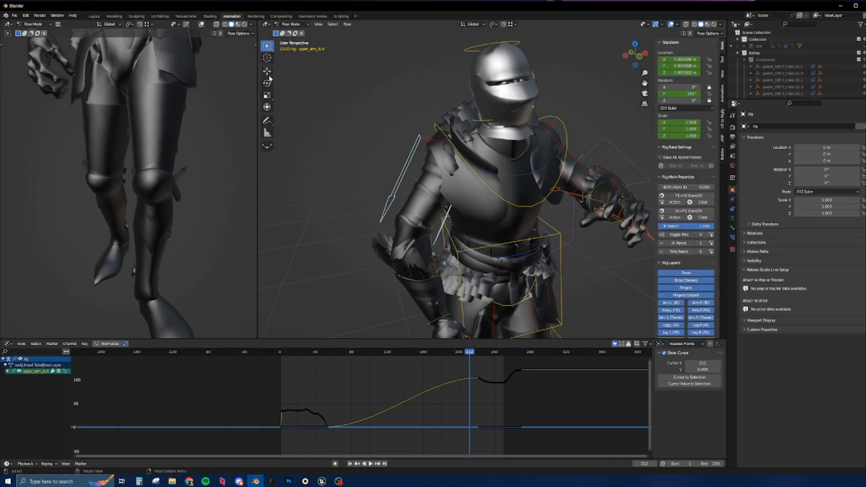
- With auto keying on and Local orientation, rotate the right upper arm's IK control at frame 212 to correct the arm pose
left_click(268, 83)
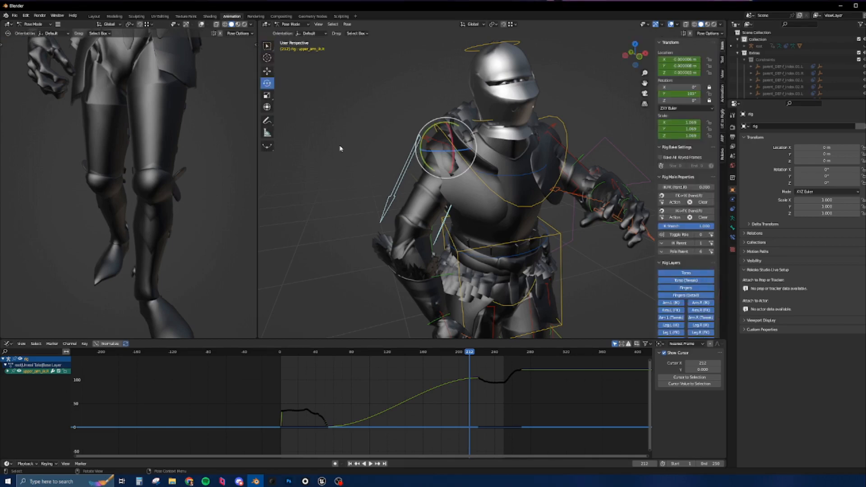
left_click(473, 24)
left_click(454, 47)
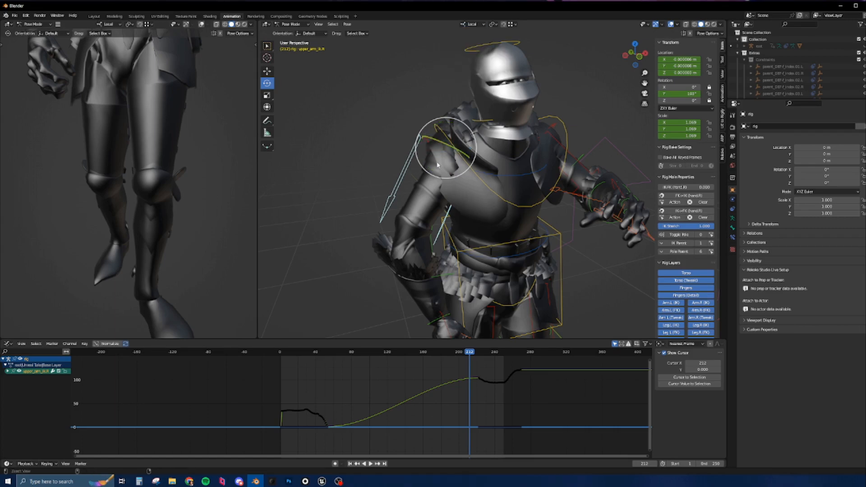
scroll(437, 165, "up", 2)
middle_click_drag(437, 165, 468, 167, "shift")
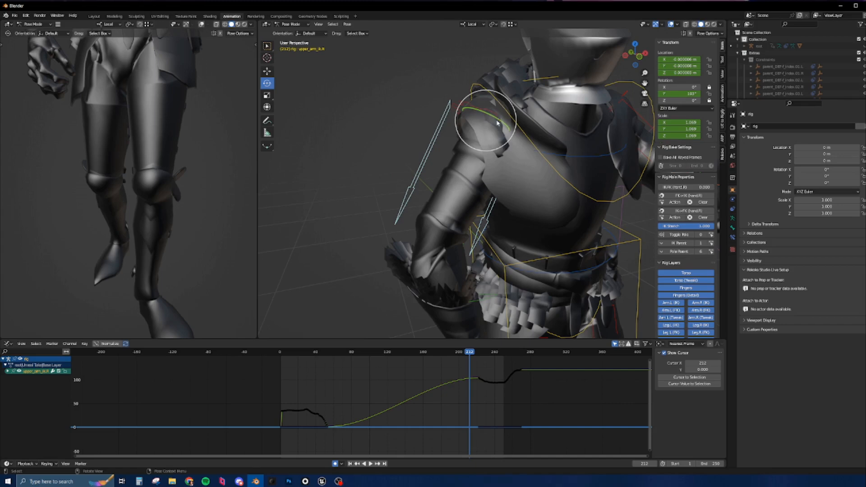
left_click_drag(497, 122, 498, 133)
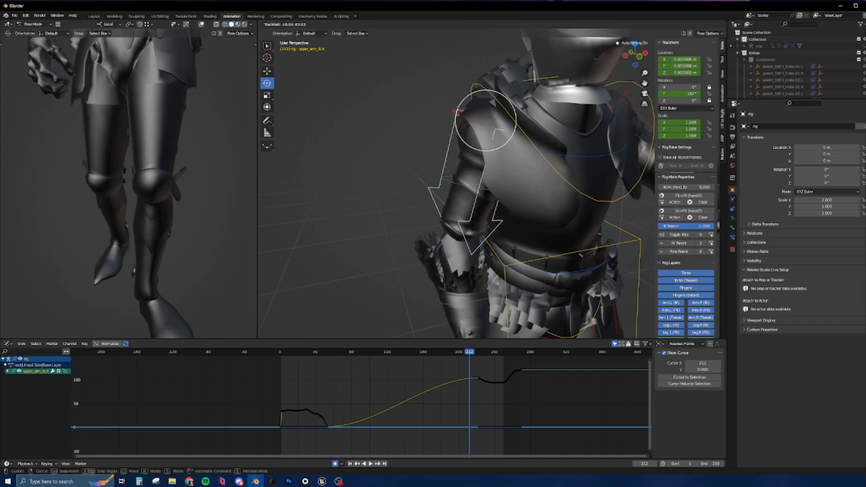
left_click(498, 132)
scroll(497, 132, "down", 3)
middle_click_drag(498, 133, 421, 133, "shift")
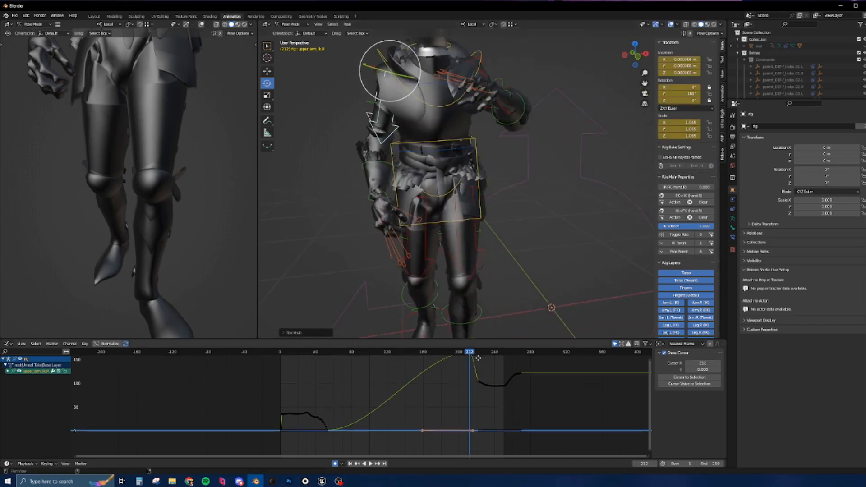
- Play through the new keyframe, go to frame 76, and rotate the right upper arm's IK control to about -10° on Y
middle_click_drag(477, 357, 473, 383, "ctrl")
key("space")
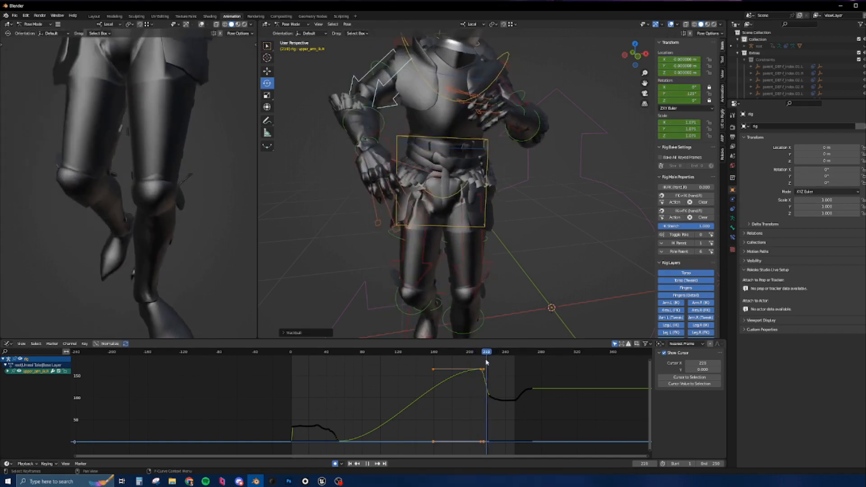
left_click_drag(490, 365, 358, 394)
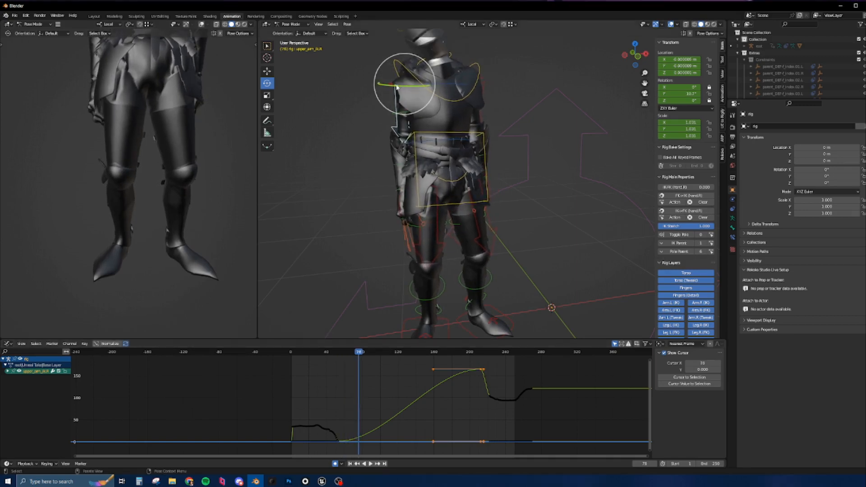
mouse_move(396, 87)
left_mouse_down()
mouse_move(403, 84)
mouse_move(399, 90)
left_mouse_up()
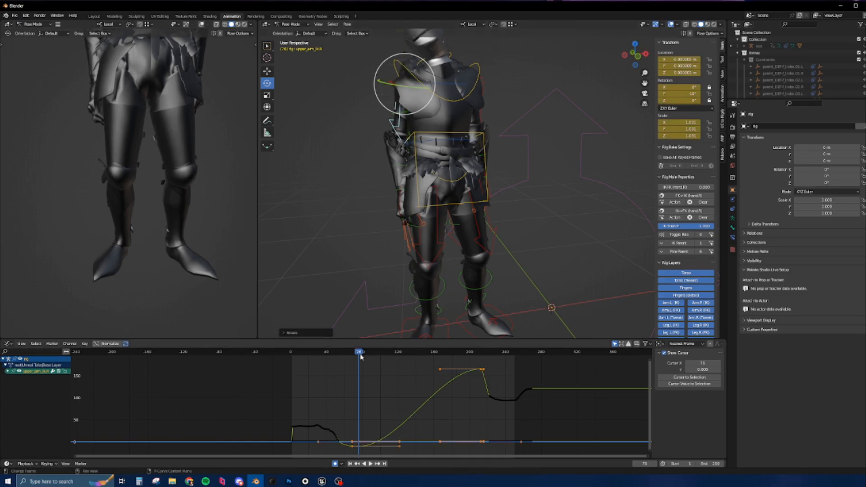
- Rotate the right upper arm's IK control to about 5.5° on Y at frame 127, and rotate it again at frame 166
left_click_drag(360, 357, 403, 138)
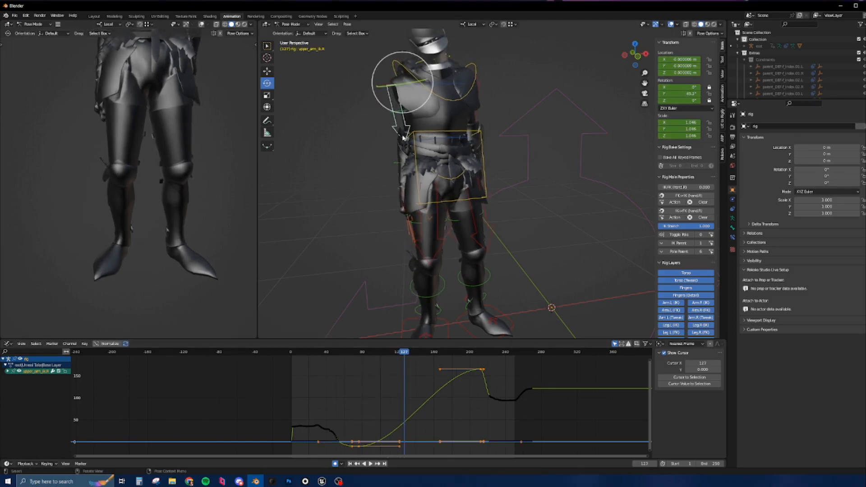
left_click_drag(403, 85, 392, 111)
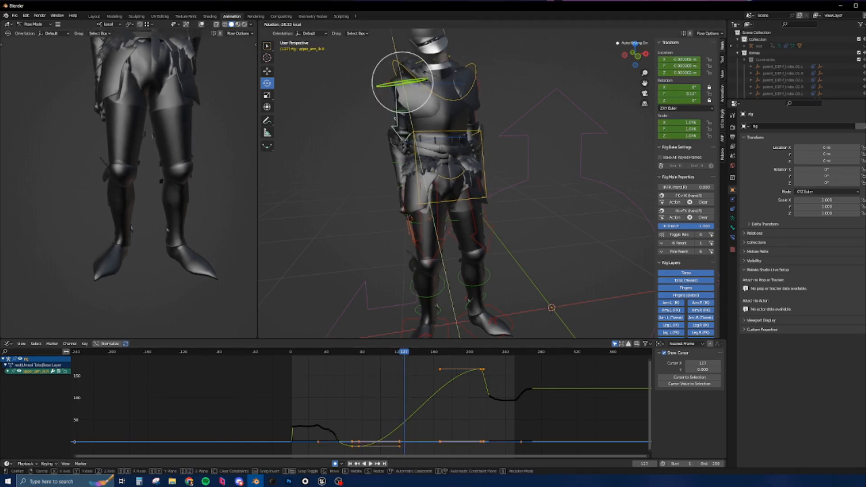
left_click_drag(418, 80, 418, 81)
middle_click_drag(418, 81, 514, 180)
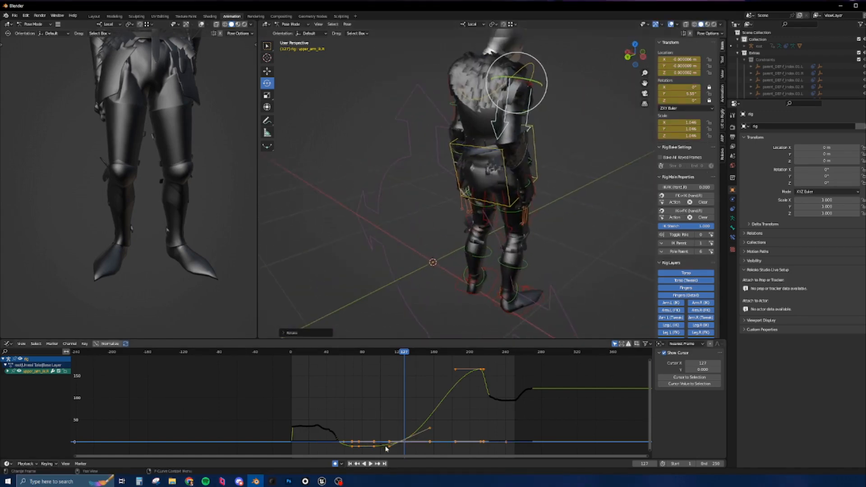
scroll(385, 448, "up", 4)
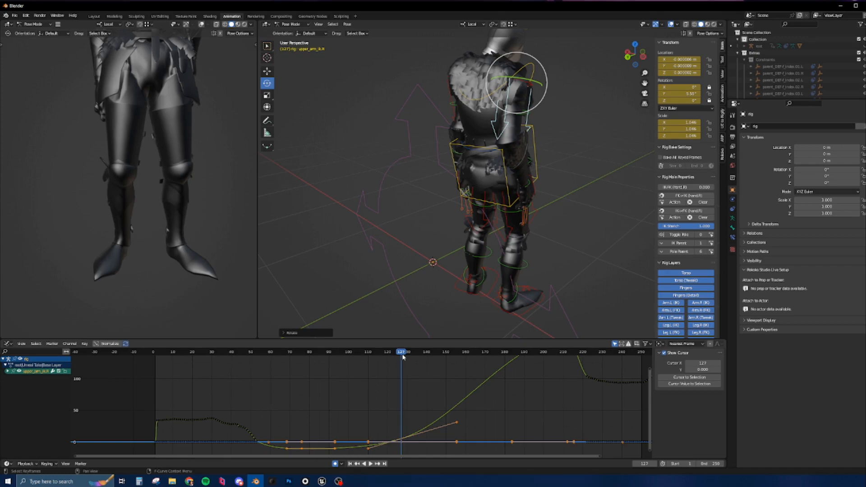
left_click_drag(402, 356, 478, 364)
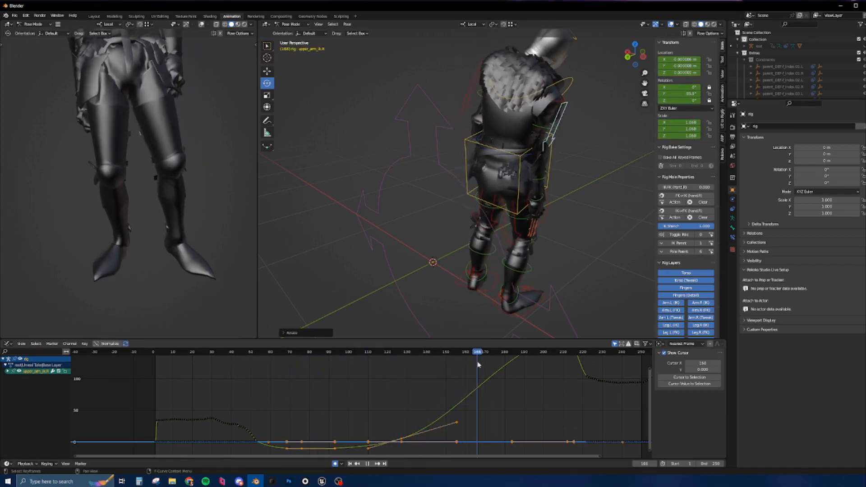
left_click_drag(548, 102, 581, 88)
- At frame 200, select the Y rotation keyframes from frame 212 onward and lower them by about 170° along the value axis
middle_click_drag(502, 385, 442, 369, "ctrl")
left_click_drag(416, 356, 501, 367)
middle_click_drag(518, 384, 466, 395, "ctrl")
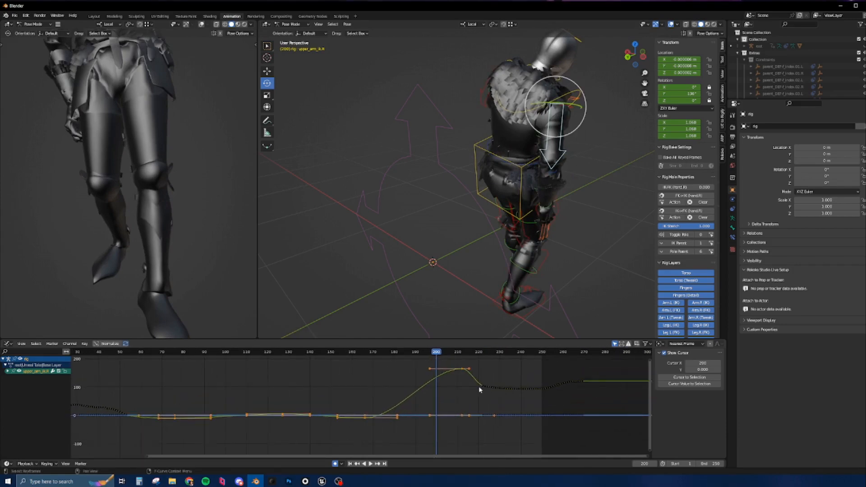
left_click_drag(451, 358, 593, 398)
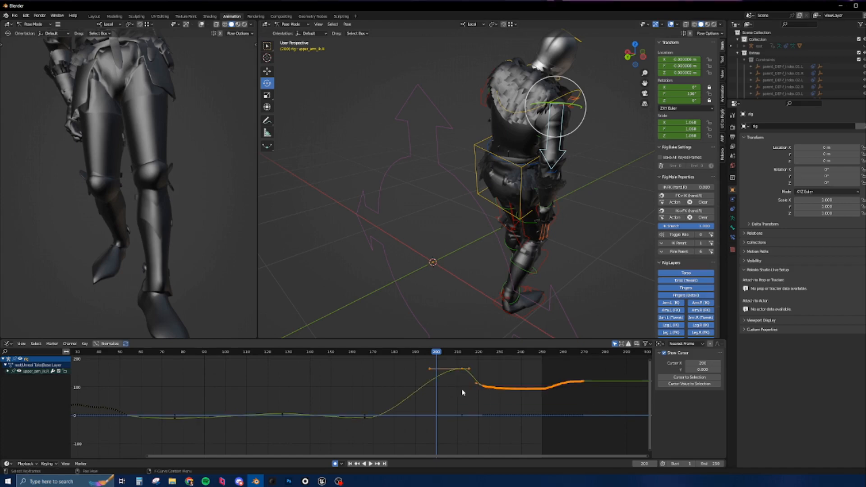
key("g")
key("y")
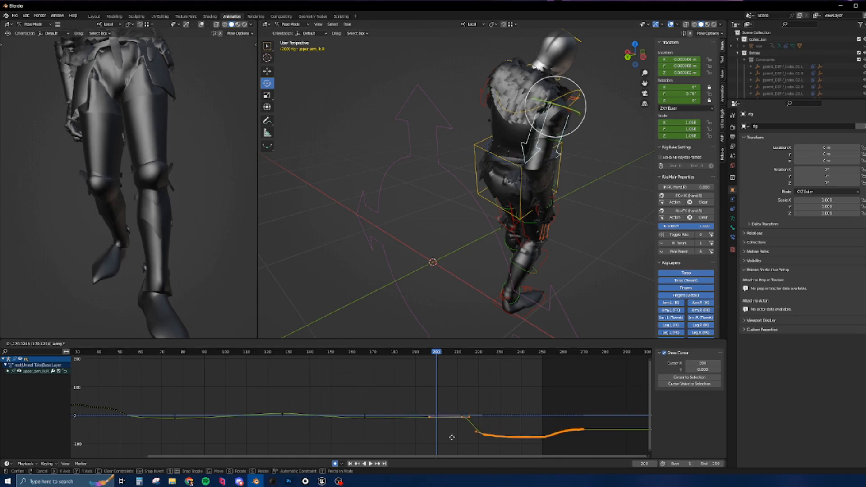
left_click(451, 438)
- Scrub to frame 238, view the character from the front, and play around frames 217 to 220 to check the right arm
left_click_drag(434, 354, 526, 432)
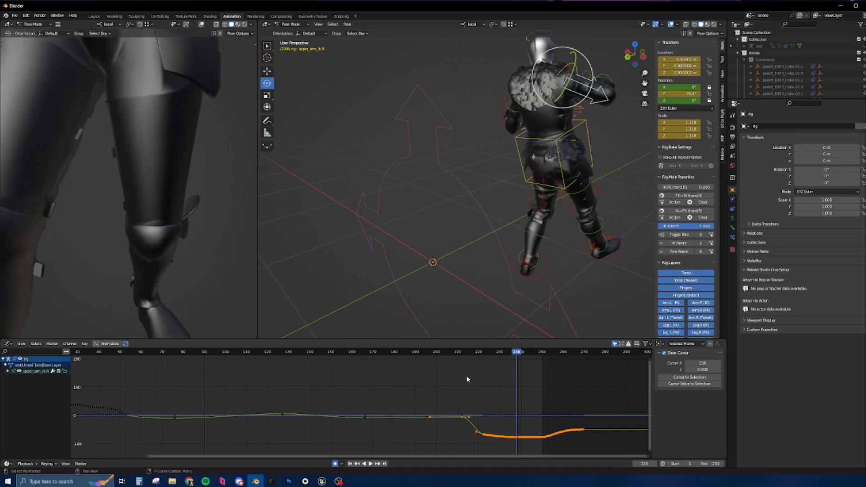
middle_click_drag(532, 190, 529, 321)
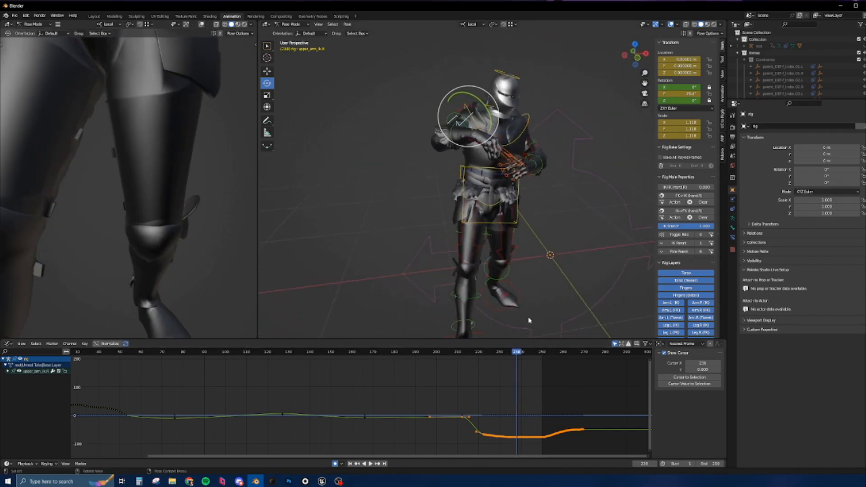
key("space")
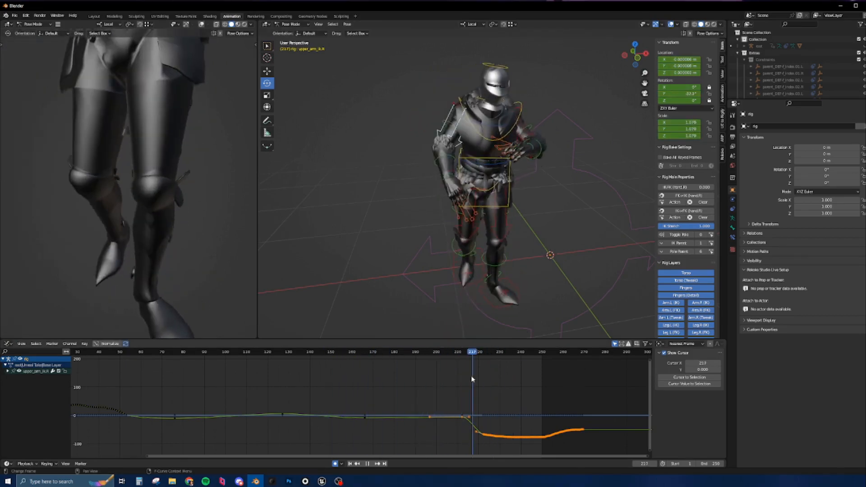
key("space")
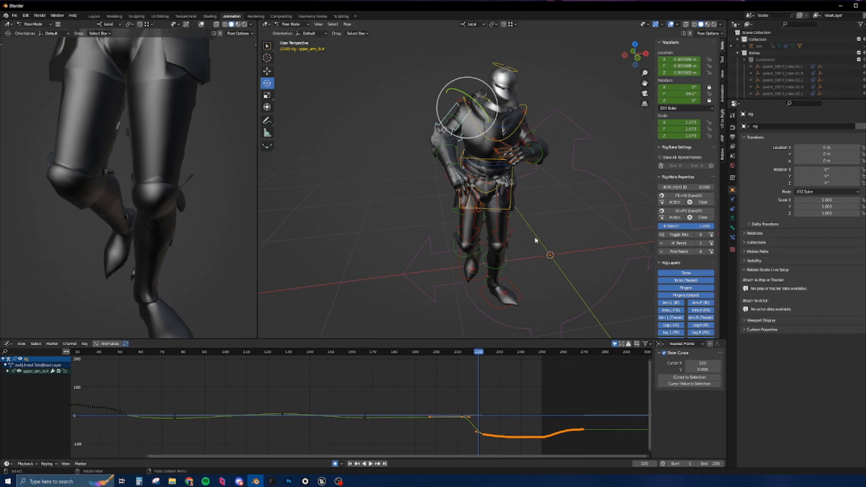
- Select the left foot IK control at frame 208 and set its IK-FK value to 1
scroll(535, 241, "up", 4)
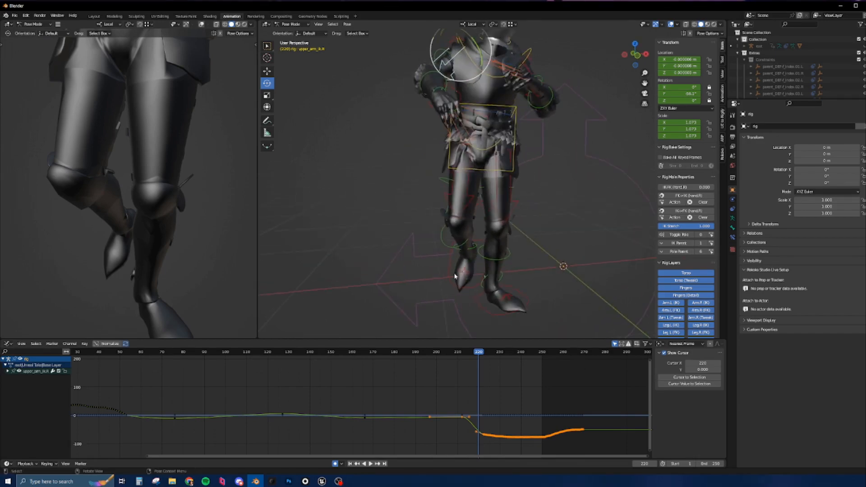
left_click_drag(479, 352, 453, 352)
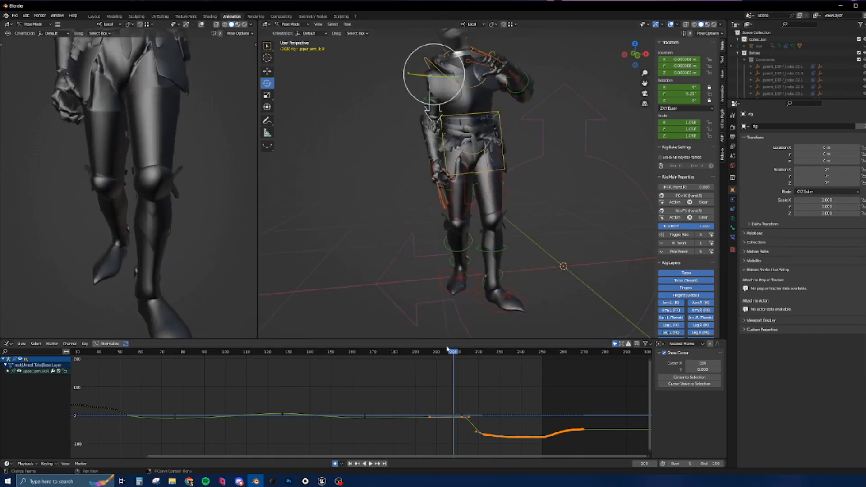
left_click(456, 278)
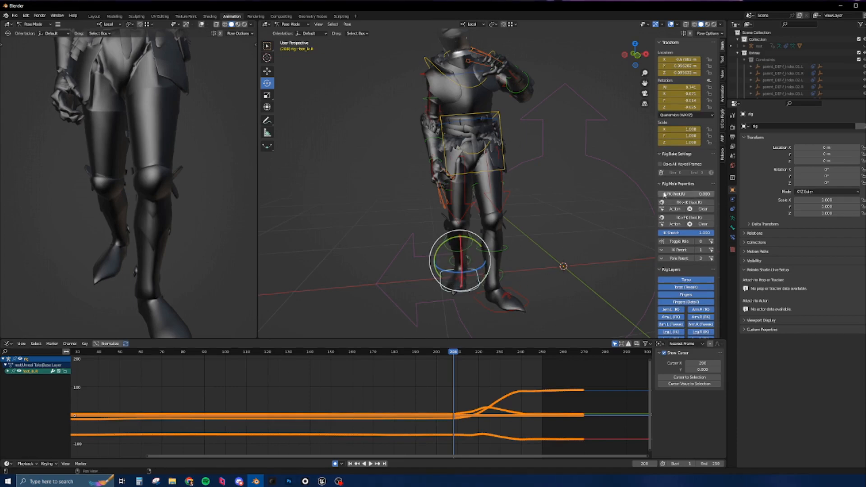
left_click(523, 298)
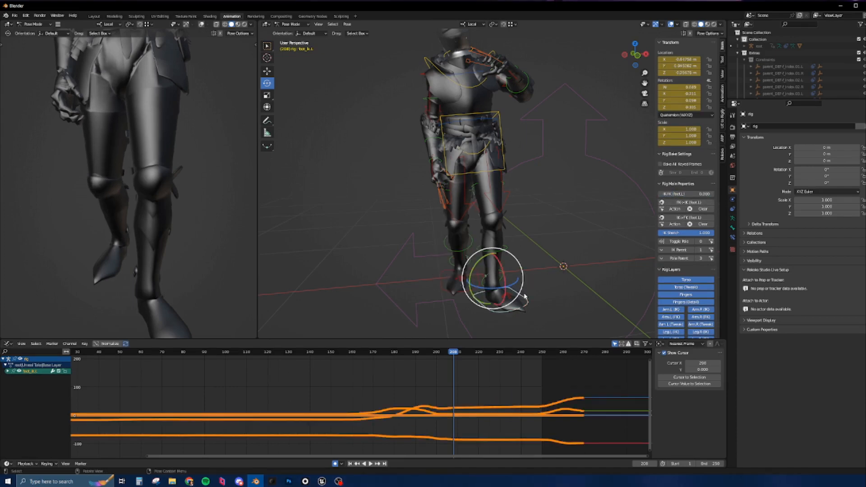
left_click(665, 193)
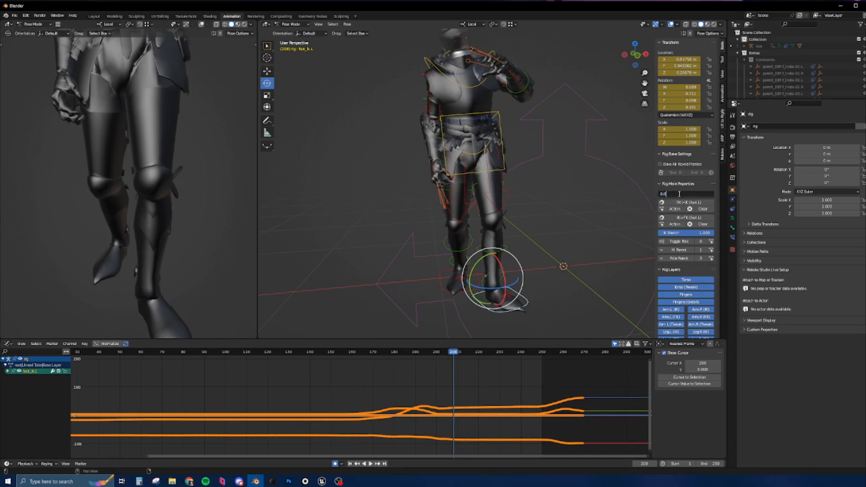
type("1")
key("Return")
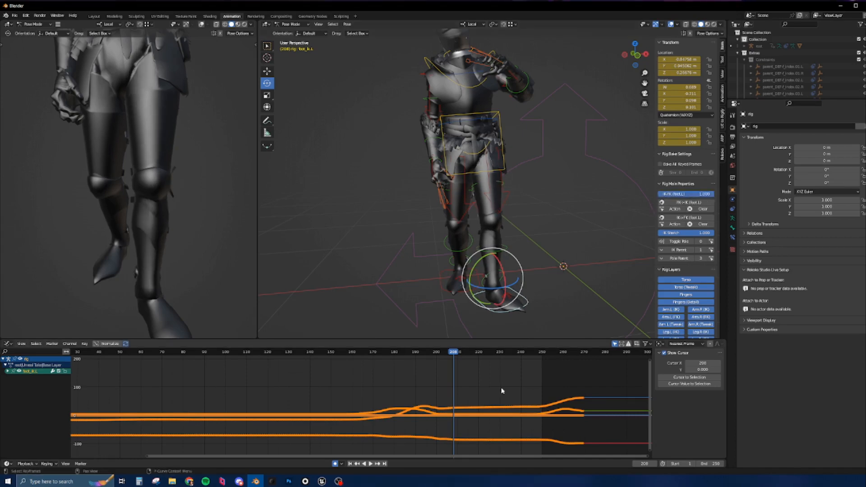
- Select the right hand IK control at frame 196 and fit its complete animation curves in the Graph Editor
left_click_drag(446, 353, 427, 353)
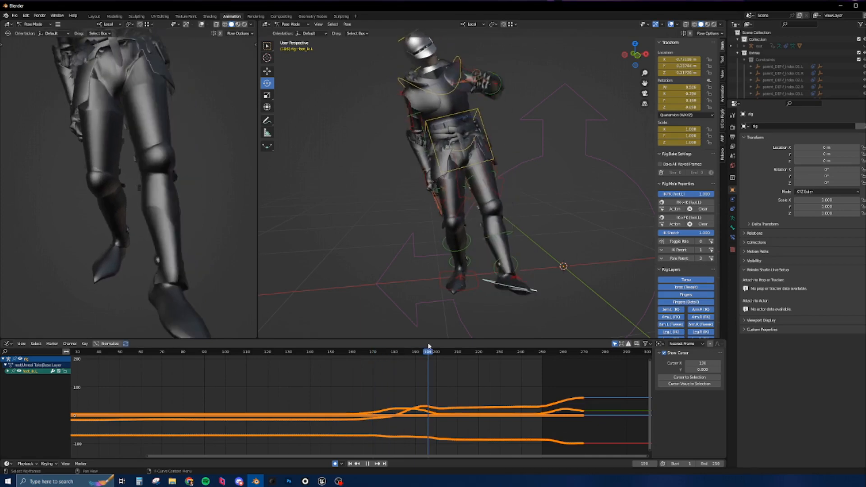
middle_click_drag(479, 94, 444, 127)
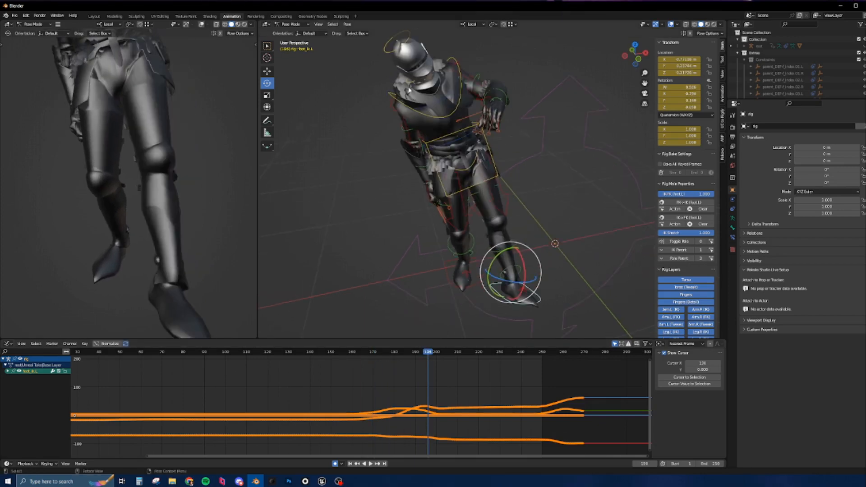
middle_click_drag(496, 168, 482, 156)
scroll(408, 171, "up", 2)
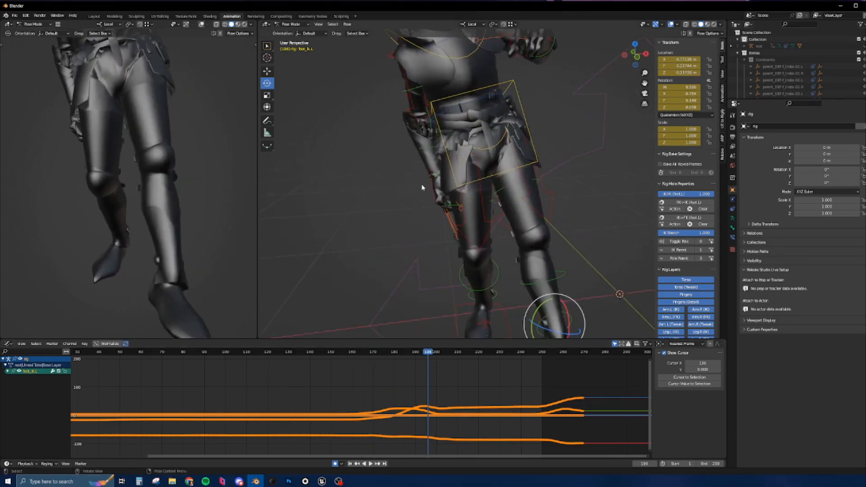
left_click(434, 193)
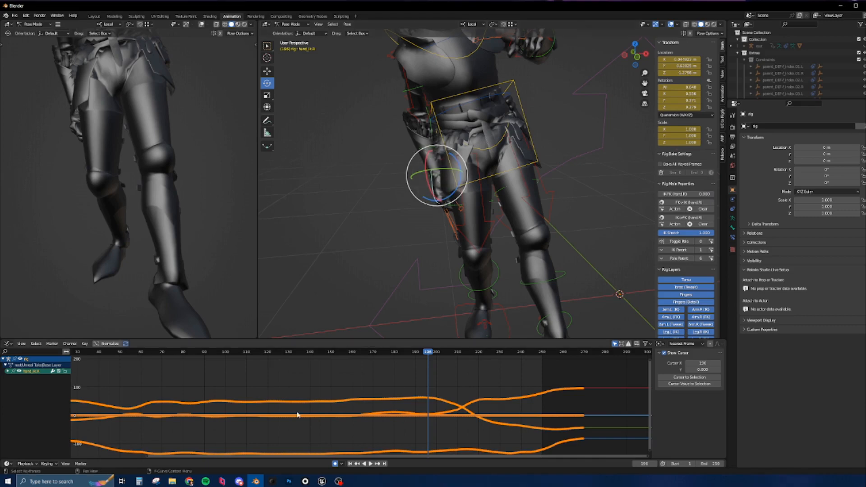
key("Home")
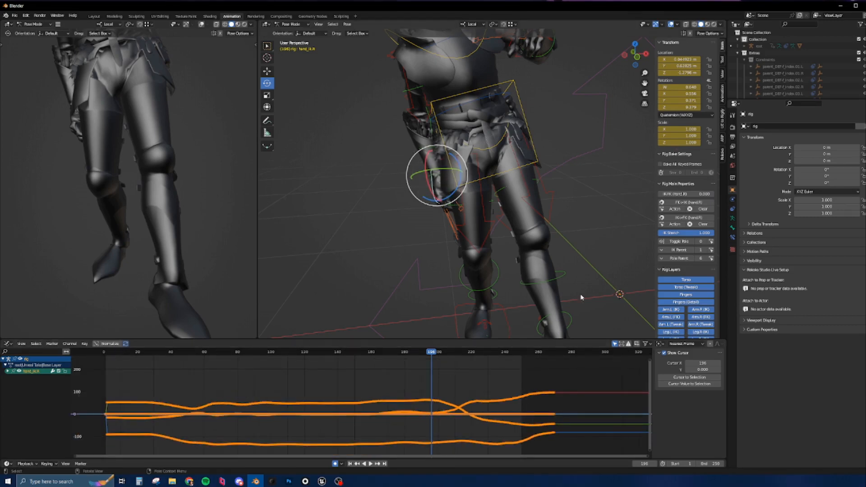
- Show the Animation Layers settings and change the Graph Editor to the Nonlinear Animation editor
left_click(721, 102)
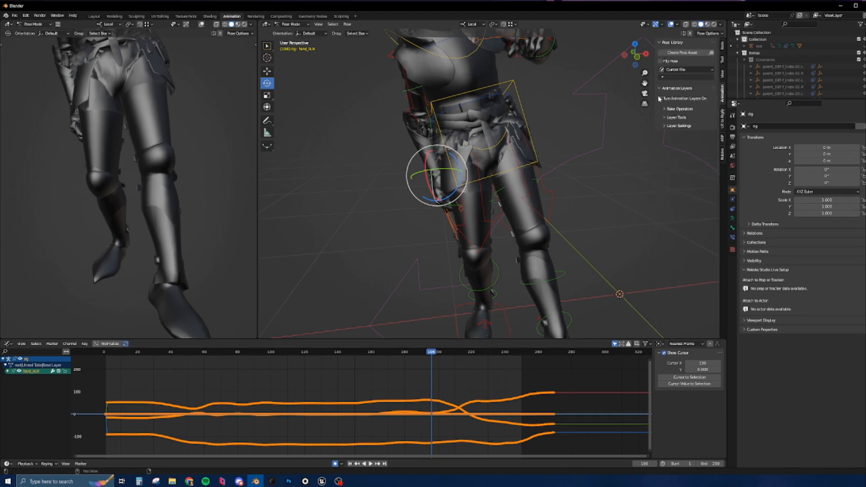
left_click(9, 344)
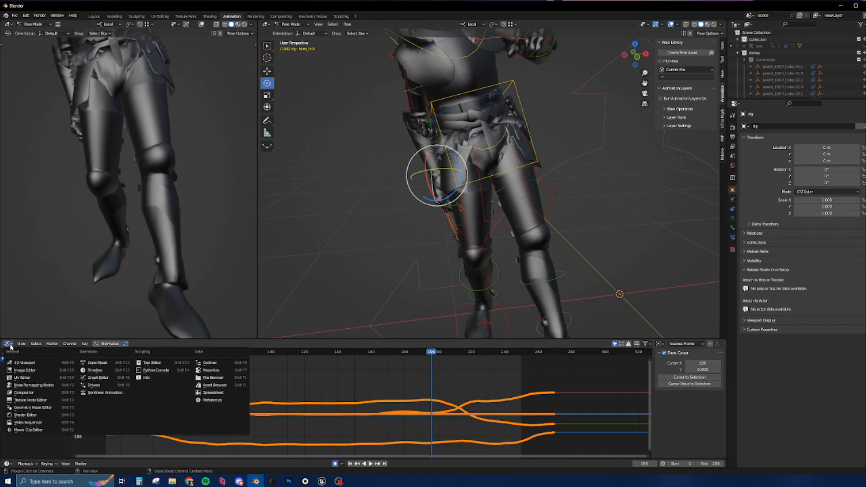
left_click(98, 394)
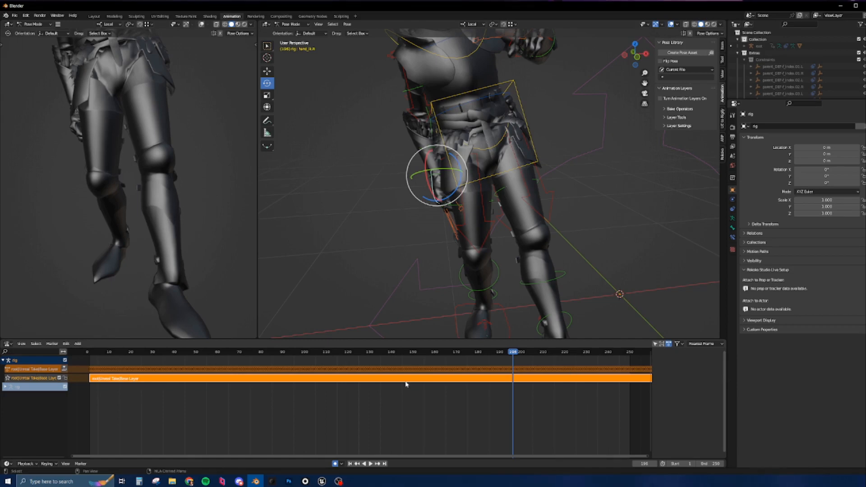
- Preview the motion around frames 98 to 107 and delete the Base Layer strip from the rig's NLA track
left_click_drag(298, 357, 320, 355)
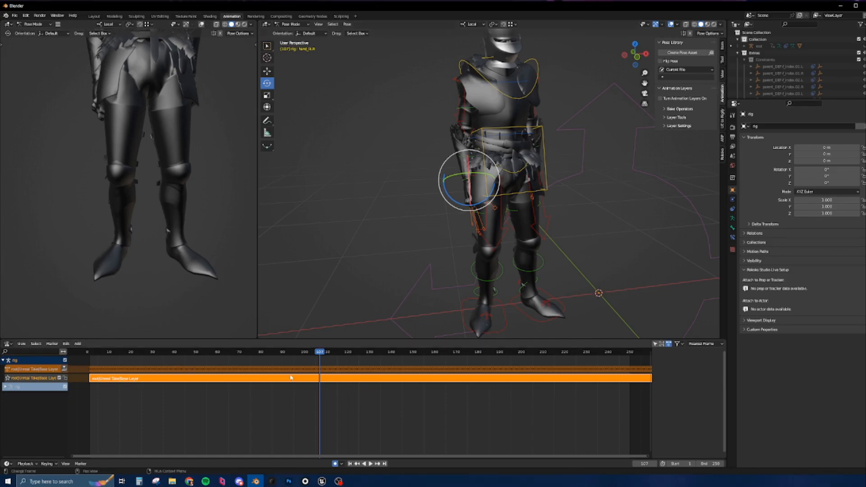
left_click_drag(318, 354, 302, 372)
key("n")
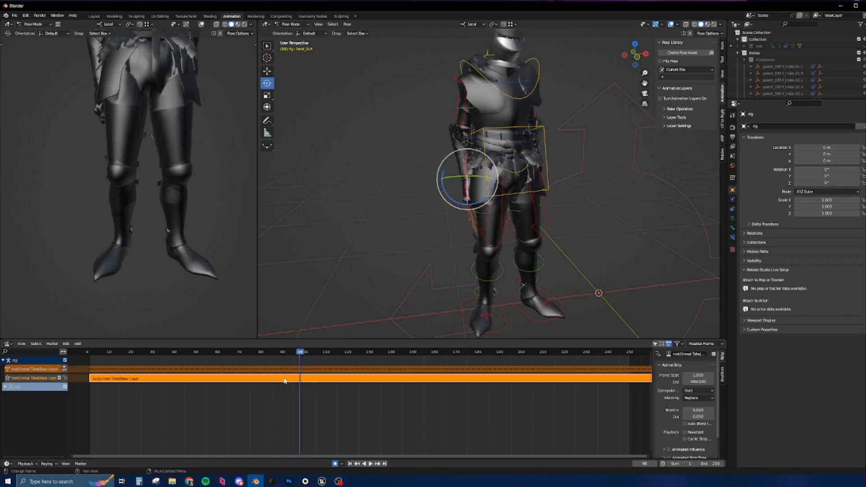
key("x")
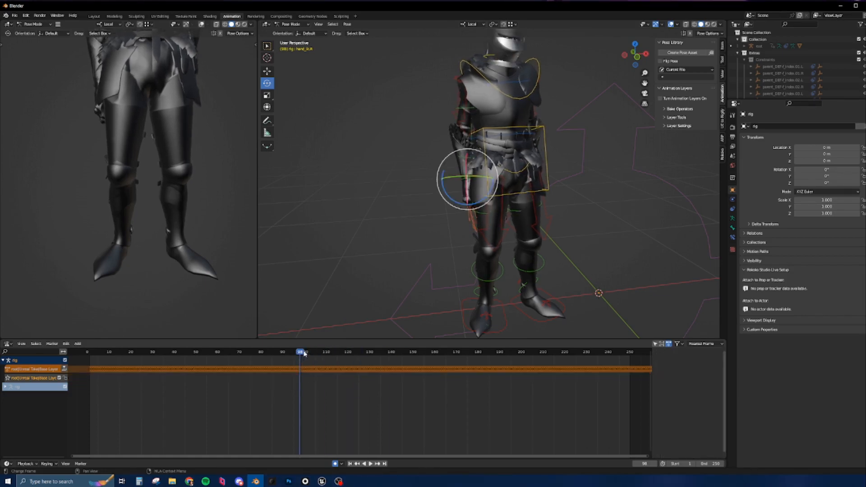
- Delete the rig's empty NLA track and check the remaining action's playback up to frame 126
left_click_drag(303, 356, 345, 355)
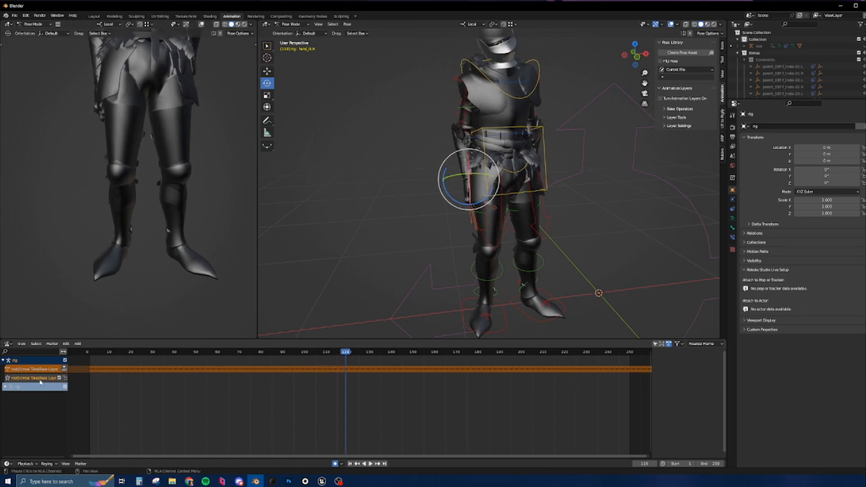
key("x")
left_click(38, 371)
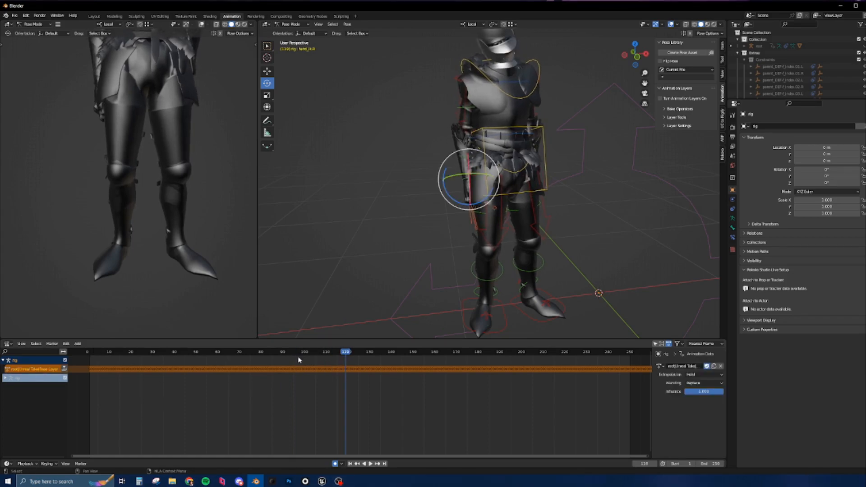
left_click_drag(303, 355, 360, 356)
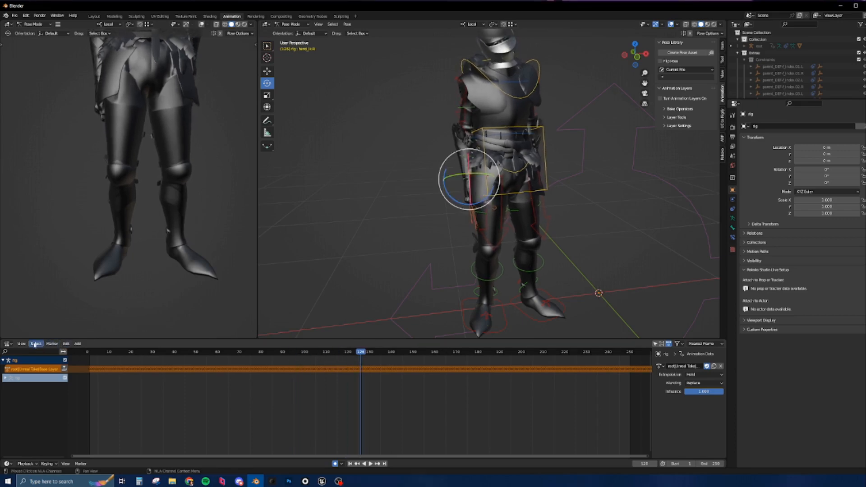
- Change the lower editor to the Dope Sheet's Action Editor and assign the non-SOURCE Unreal Take Base Layer action to the rig
left_click(6, 345)
left_click(105, 362)
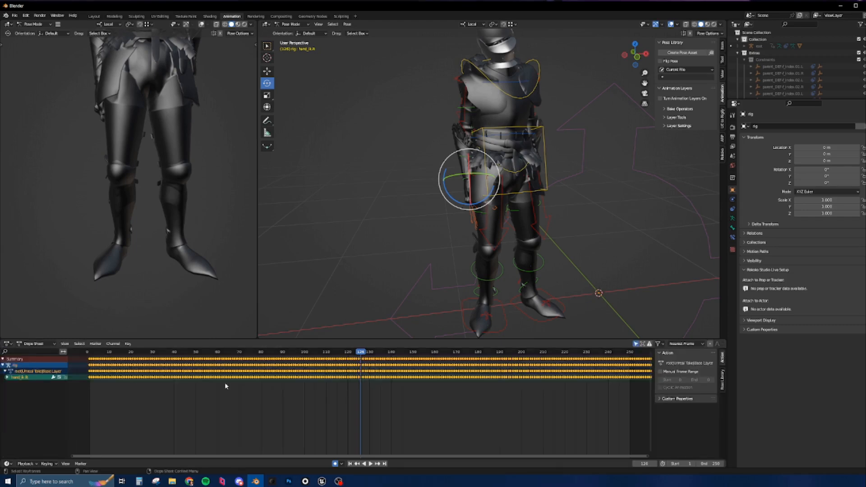
left_click(52, 345)
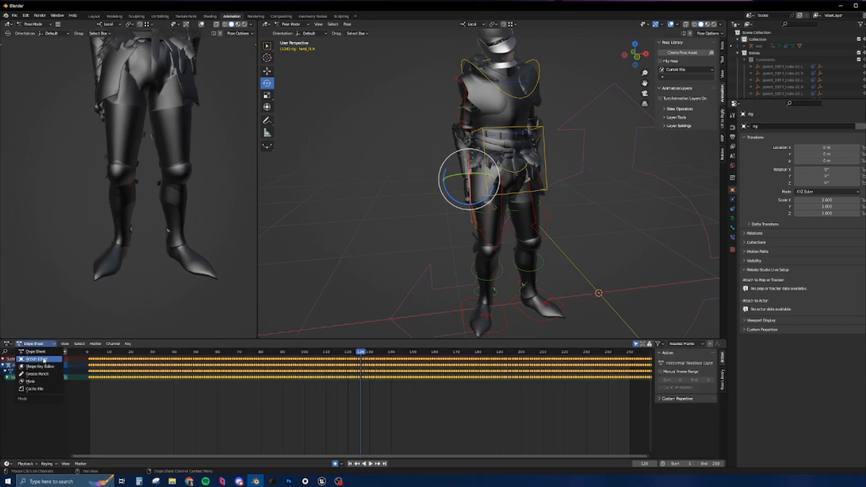
left_click(44, 359)
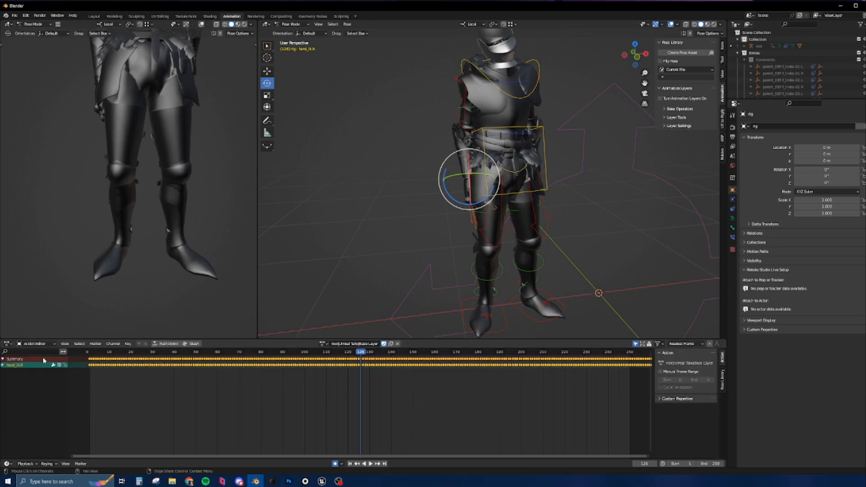
left_click(327, 345)
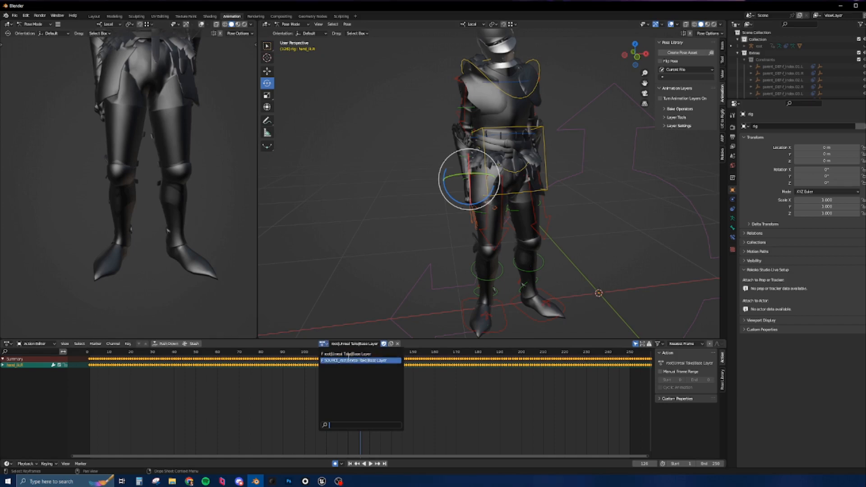
left_click(372, 354)
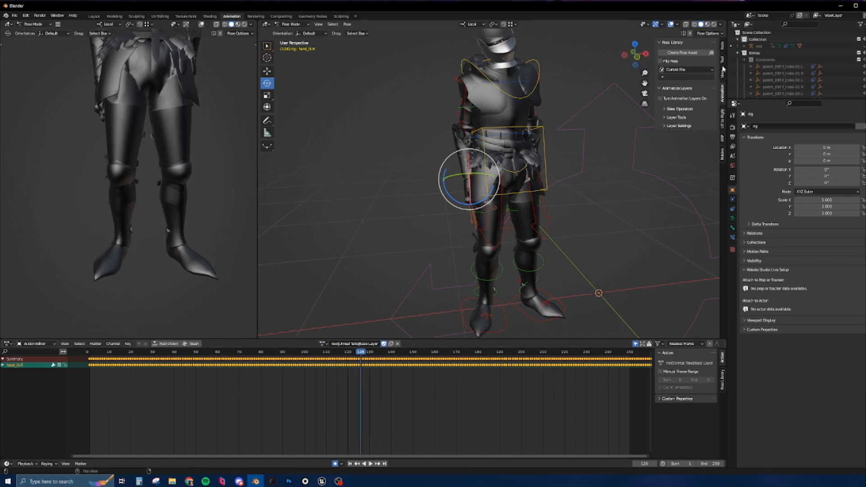
- Turn on animation layers for the rig, add a layer above Base_Layer, and make the new layer active
left_click(660, 98)
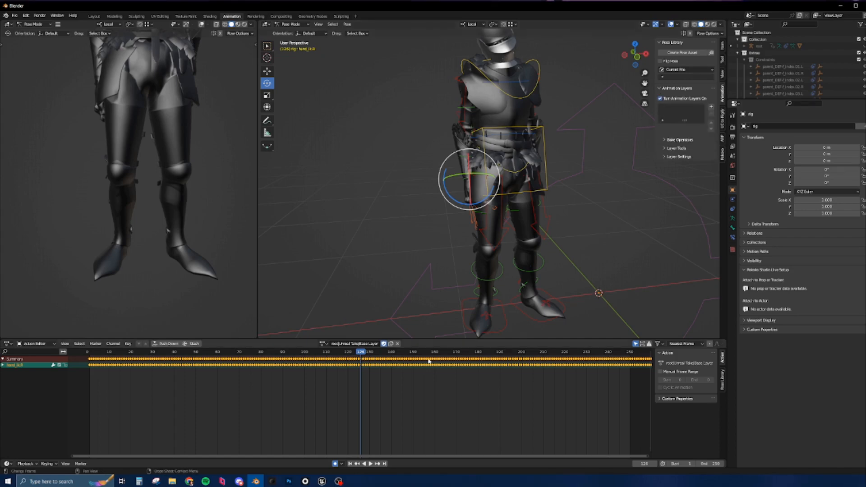
mouse_move(363, 353)
left_mouse_down()
mouse_move(388, 352)
mouse_move(378, 352)
left_mouse_up()
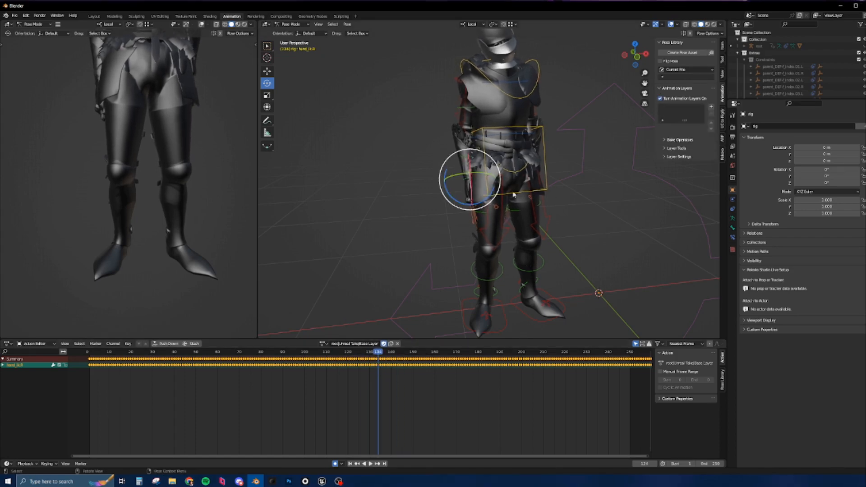
left_click(711, 108)
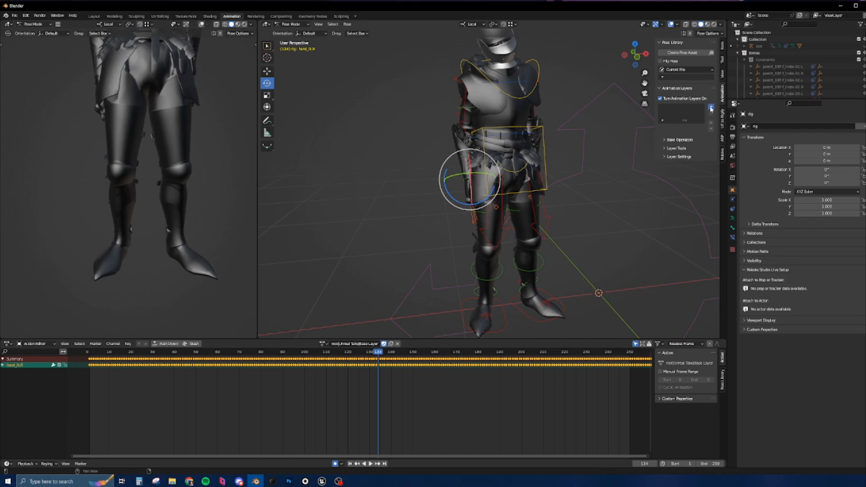
left_click(677, 116)
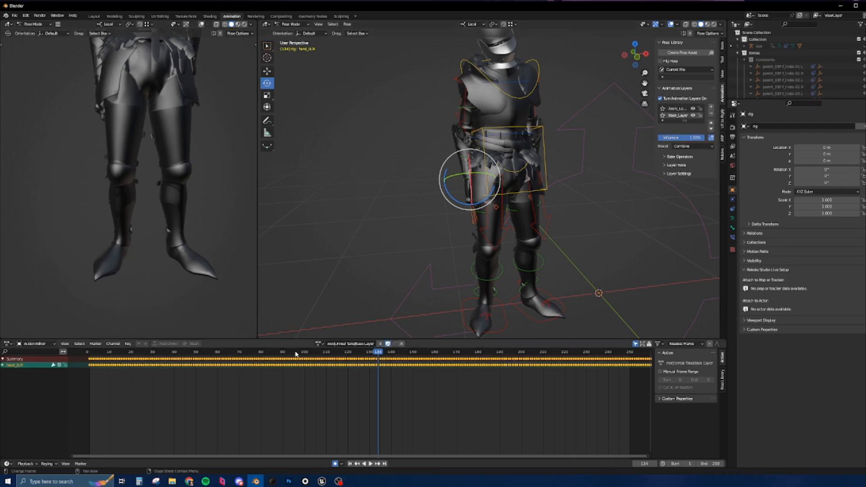
mouse_move(379, 356)
left_mouse_down()
mouse_move(342, 360)
mouse_move(380, 359)
mouse_move(373, 354)
mouse_move(400, 367)
mouse_move(373, 360)
left_mouse_up()
left_click(676, 109)
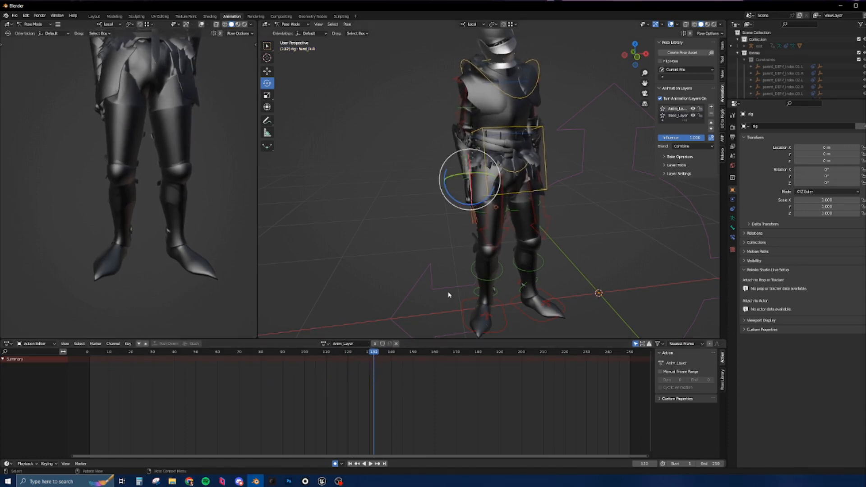
- Activate the Move tool and insert a Location & Rotation keyframe on the right hand IK control at frame 58
left_click(267, 71)
left_click_drag(375, 355, 204, 376)
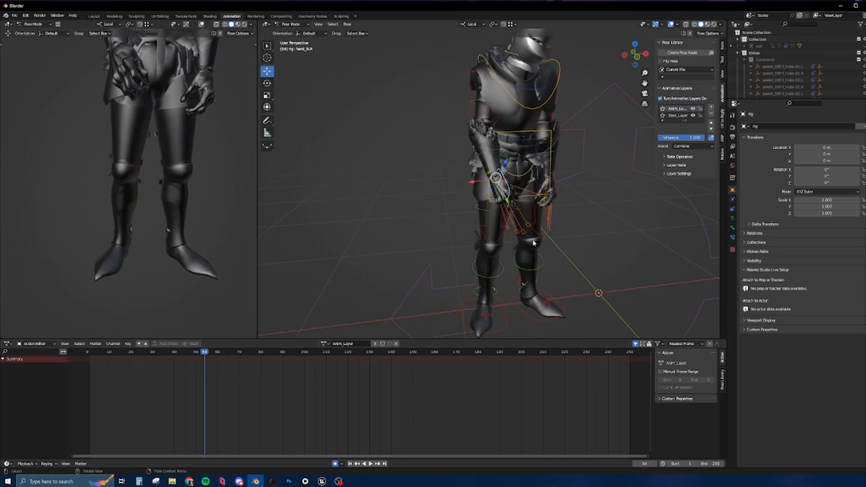
mouse_move(507, 214)
middle_mouse_down()
mouse_move(566, 207)
mouse_move(514, 217)
mouse_move(522, 206)
middle_mouse_up()
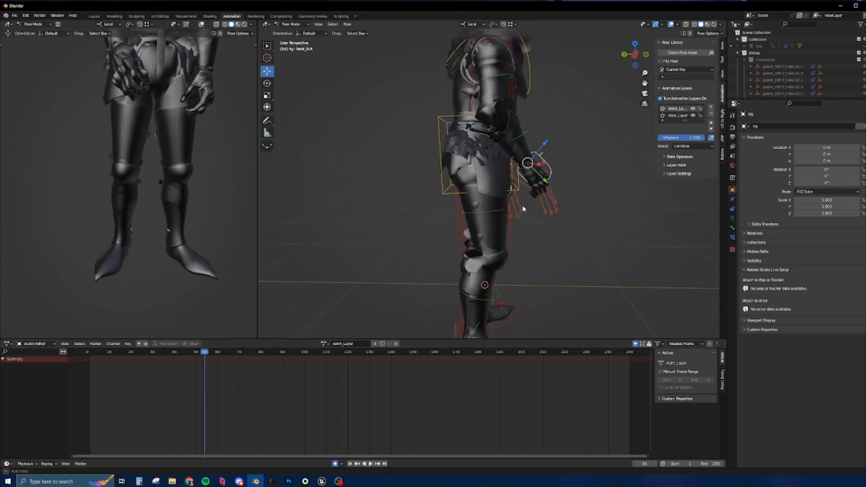
left_click_drag(205, 352, 214, 355)
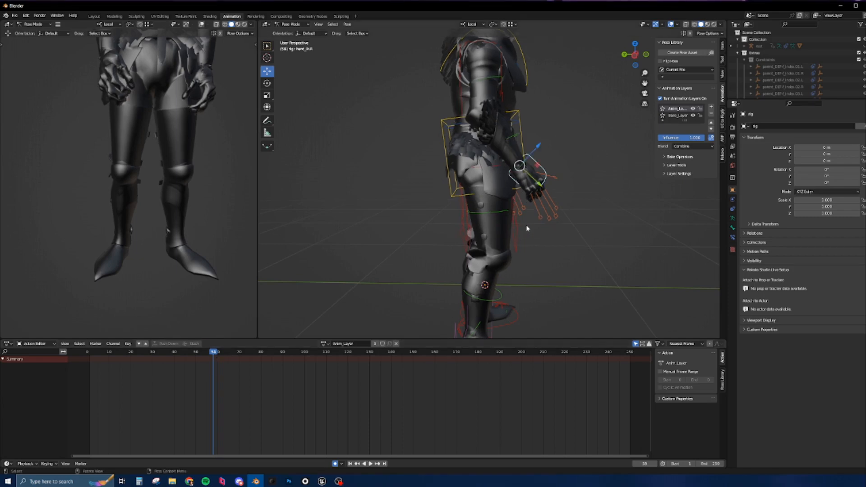
key("i")
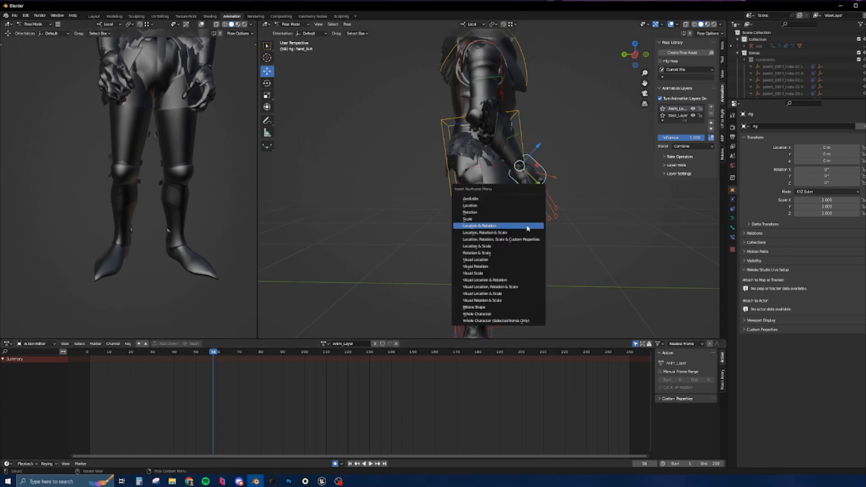
left_click(527, 228)
middle_click_drag(527, 228, 559, 242)
middle_click_drag(485, 246, 448, 264)
middle_click_drag(449, 264, 406, 242)
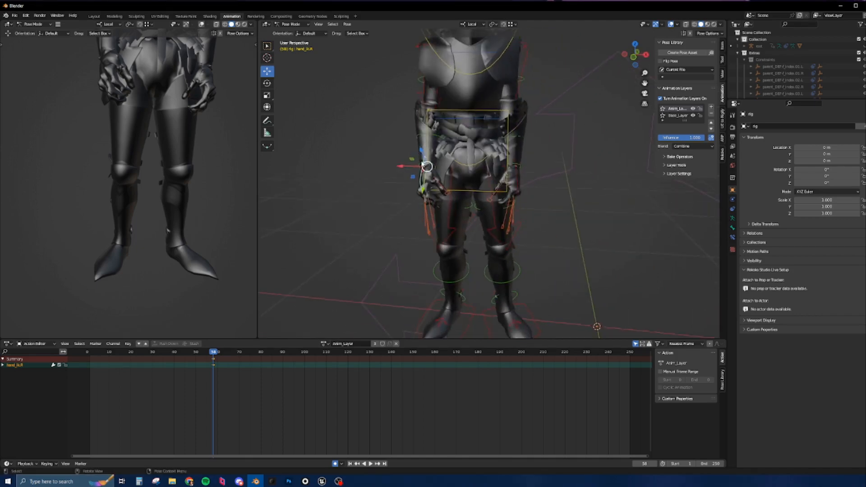
- Insert a Location & Rotation keyframe on the right hand IK control at frame 214
left_click_drag(211, 355, 553, 371)
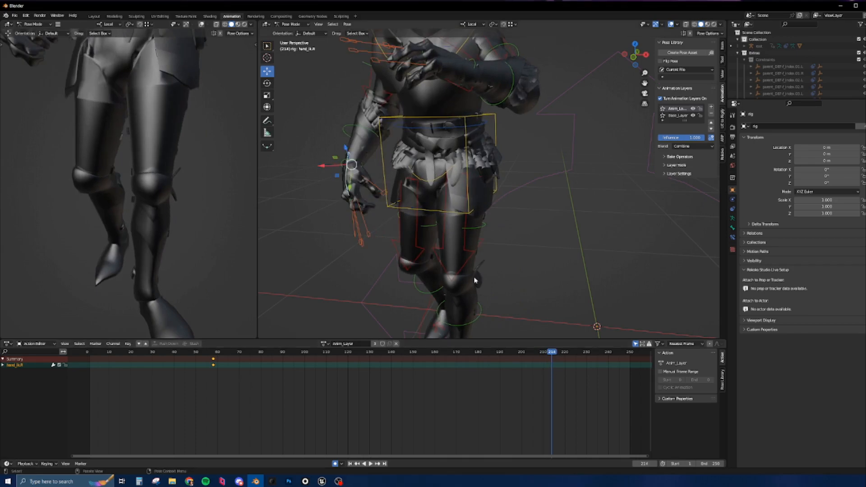
key("i")
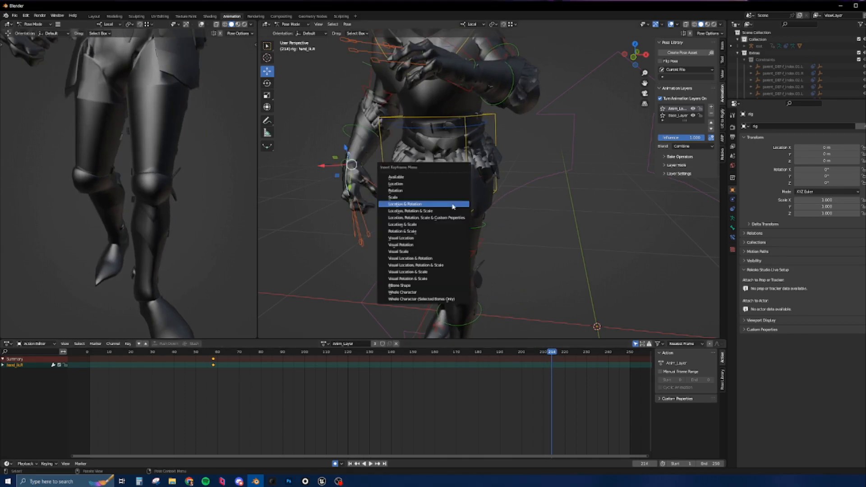
left_click(452, 207)
middle_click_drag(453, 206, 406, 207)
- At frame 66, move the right hand IK control outward so the hand clears the thigh armor
left_click_drag(548, 350, 252, 351)
middle_click_drag(309, 325, 412, 264)
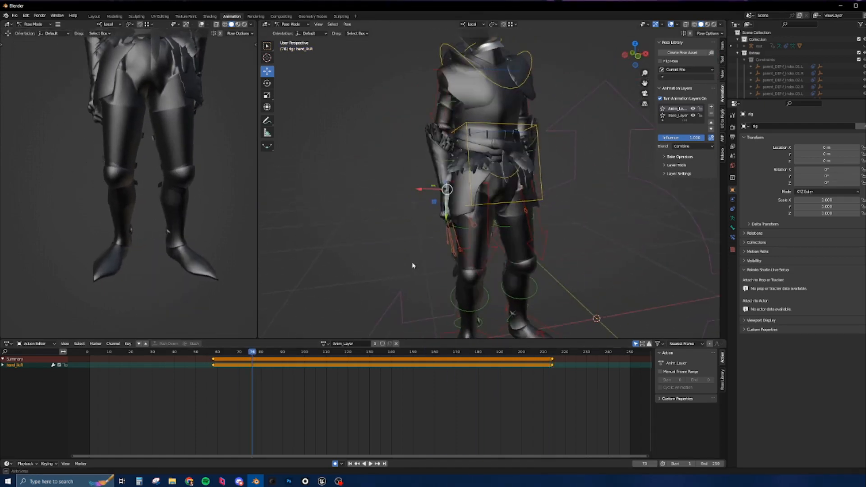
scroll(443, 284, "up", 4)
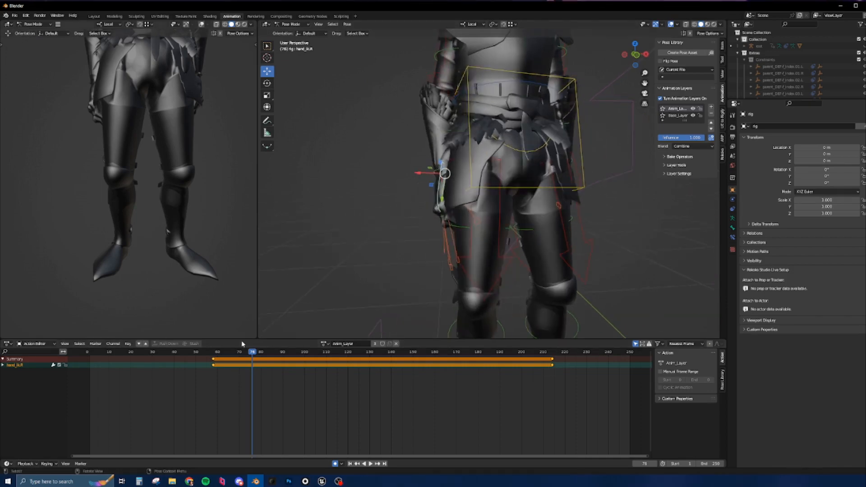
left_click_drag(252, 354, 214, 355)
key("space")
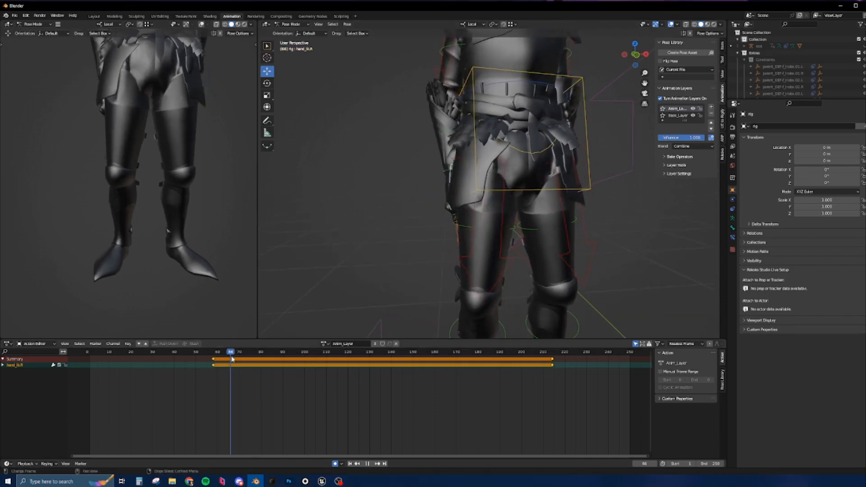
key("space")
left_click_drag(428, 174, 395, 171)
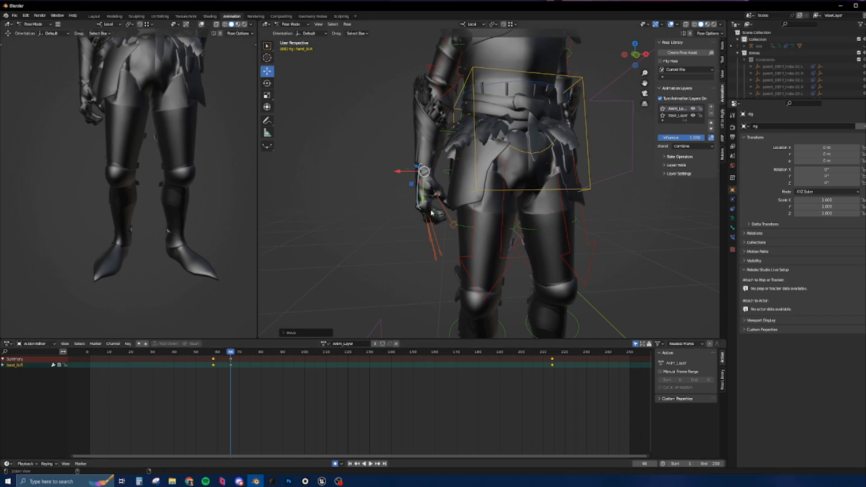
middle_click_drag(431, 213, 404, 218)
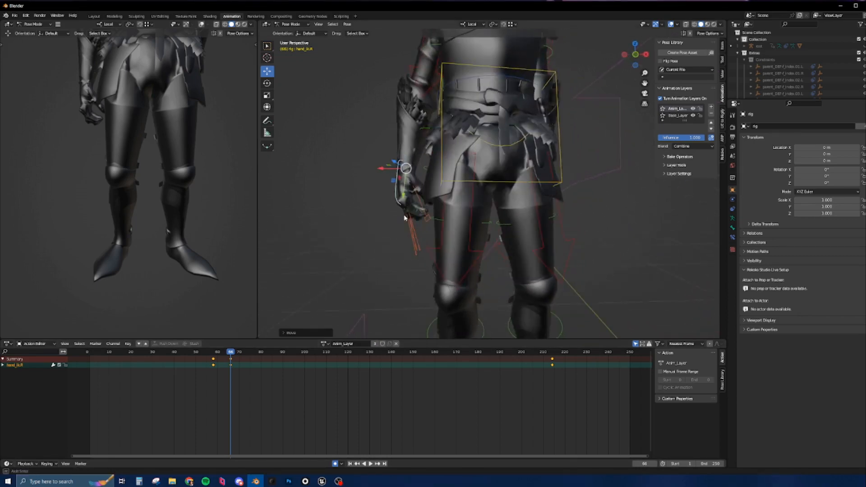
mouse_move(231, 354)
left_mouse_down()
mouse_move(211, 352)
mouse_move(228, 353)
left_mouse_up()
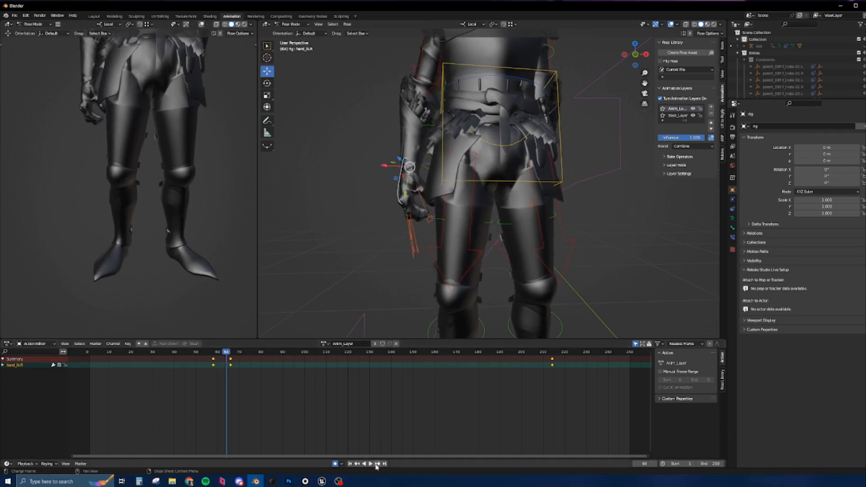
left_click(377, 464)
left_click_drag(377, 171, 368, 171)
- Try moving the right hand IK control outward from the thigh at frame 61, and undo the move
left_click_drag(234, 354, 221, 357)
middle_click_drag(385, 239, 399, 197)
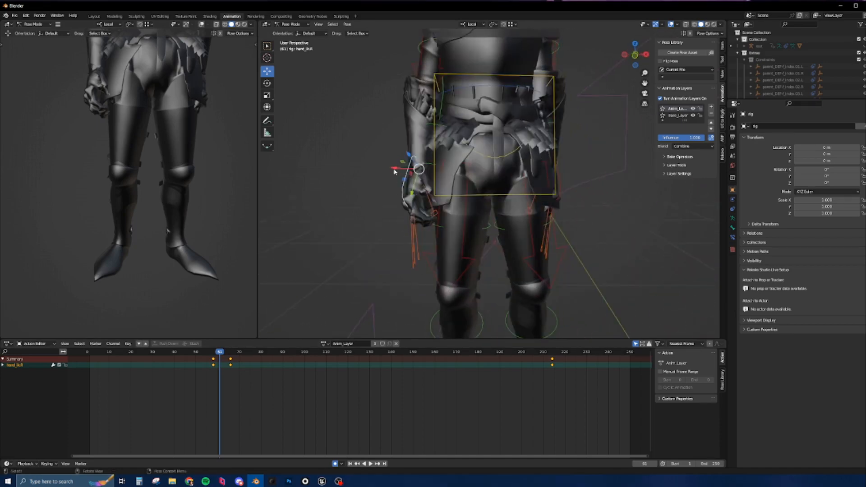
left_click_drag(394, 172, 381, 168)
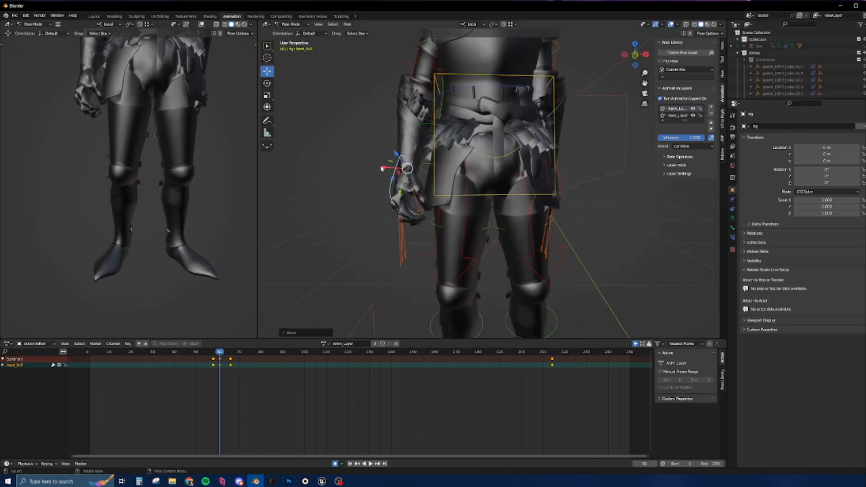
left_click_drag(220, 361, 224, 361)
key("ctrl+z")
left_click(222, 379)
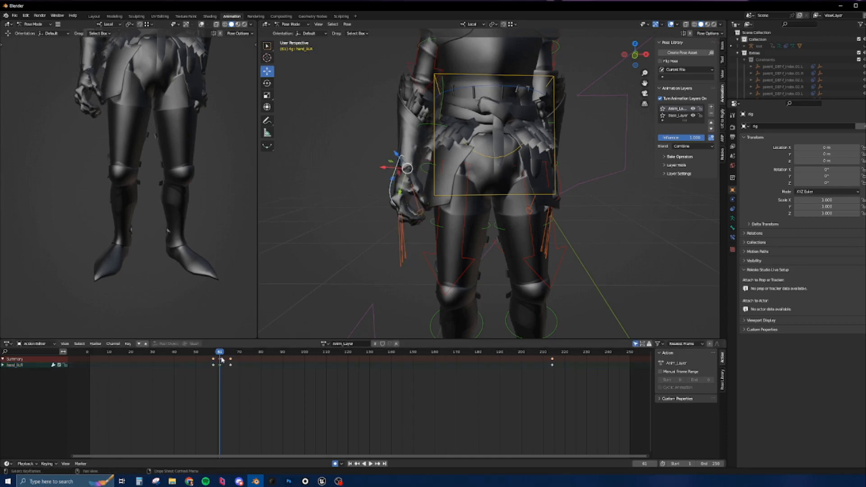
key("ctrl+z")
- Move the right hand IK control outward at frame 62 and slightly back toward the thigh at frame 81
key("space")
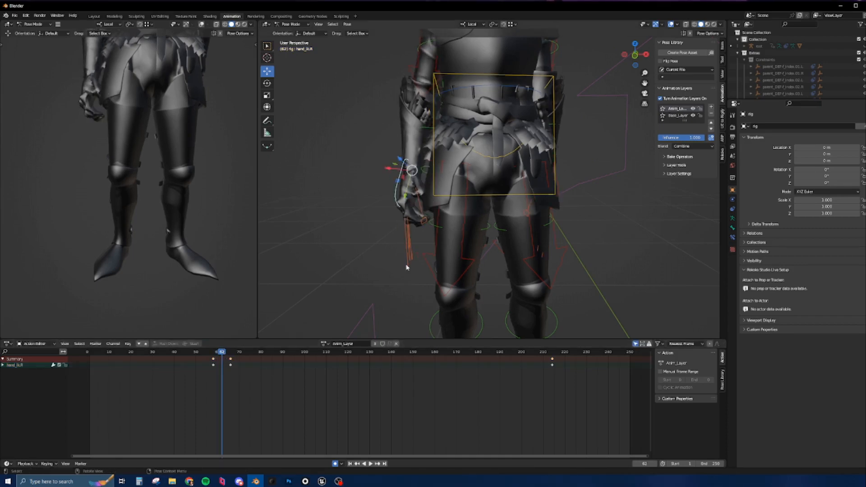
left_click_drag(388, 168, 378, 168)
left_click_drag(220, 352, 264, 363)
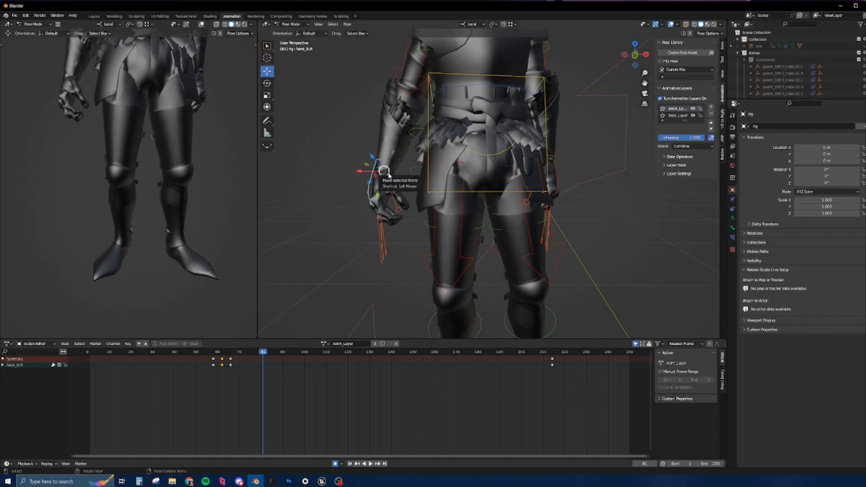
left_click_drag(384, 170, 399, 176)
left_click(400, 176)
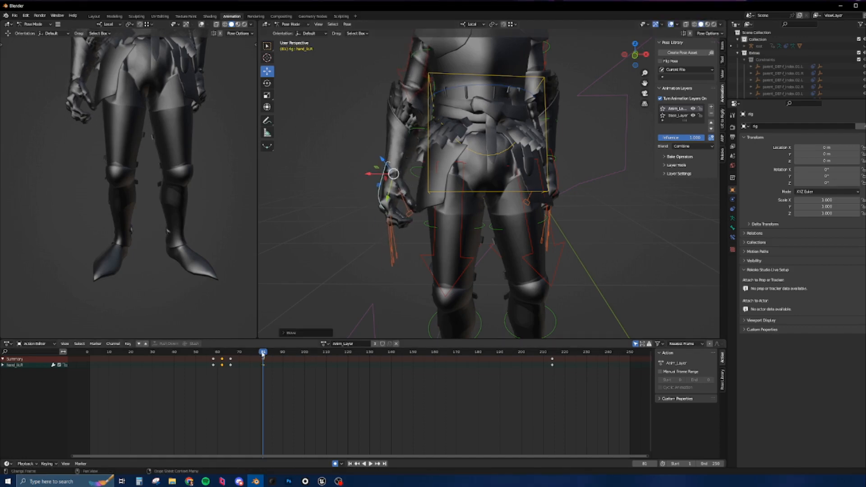
- Move the right hand IK control outward from the thigh at frame 195 and check the corrected motion in playback
key("space")
mouse_move(273, 354)
left_mouse_down()
mouse_move(352, 363)
mouse_move(289, 361)
left_mouse_up()
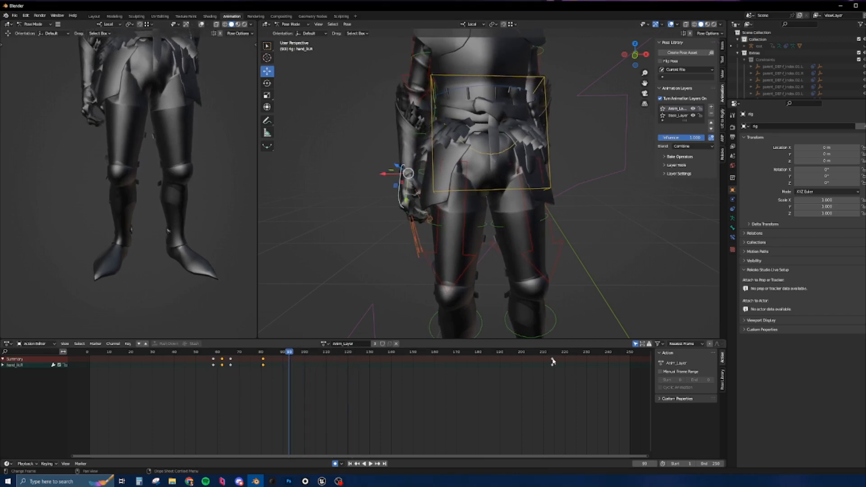
left_click_drag(290, 353, 511, 377)
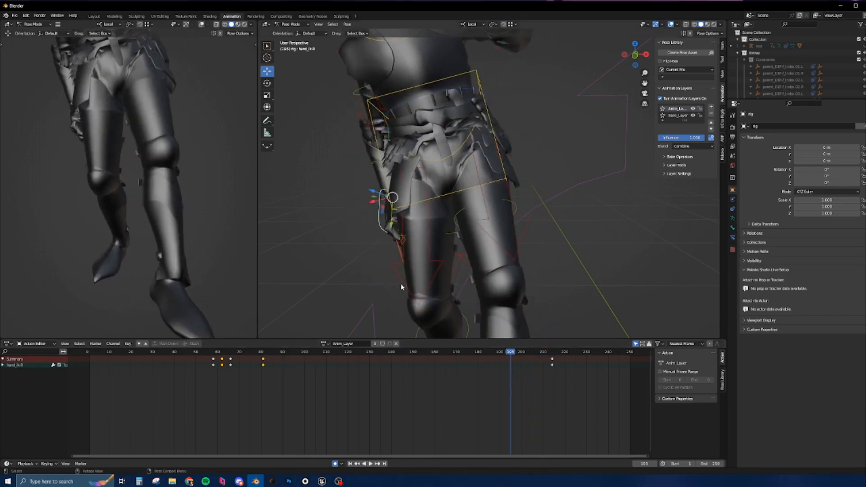
middle_click_drag(362, 189, 413, 221)
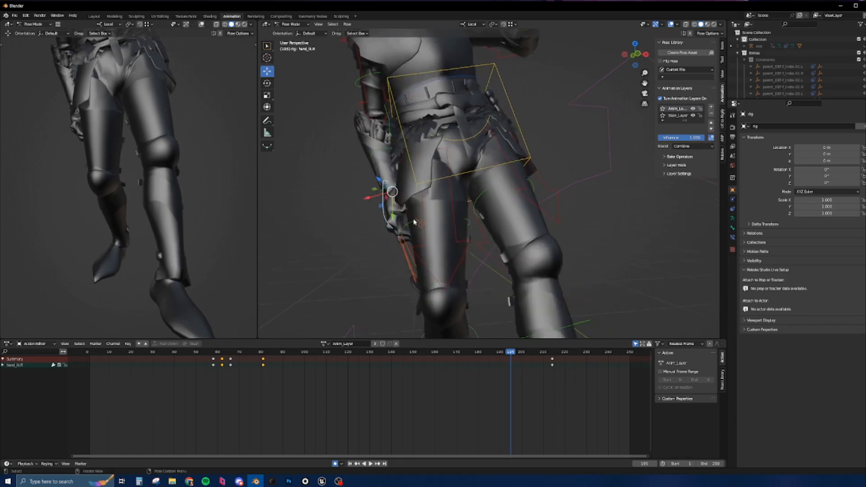
key("g")
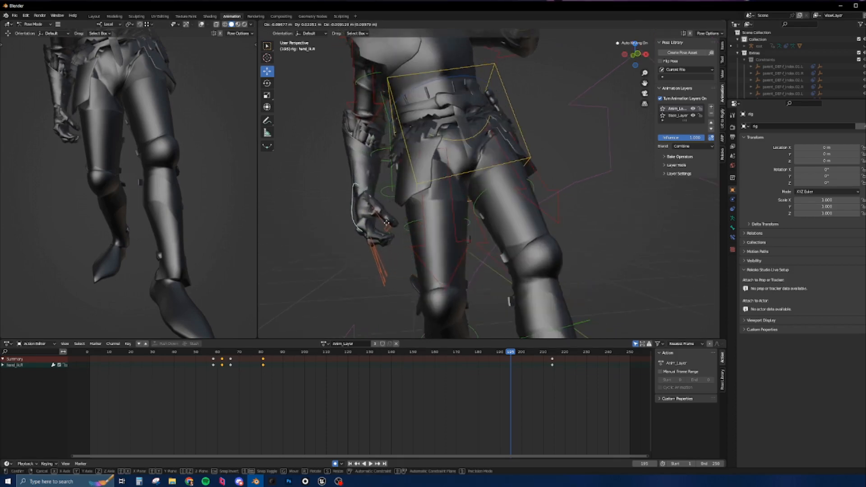
left_click(386, 222)
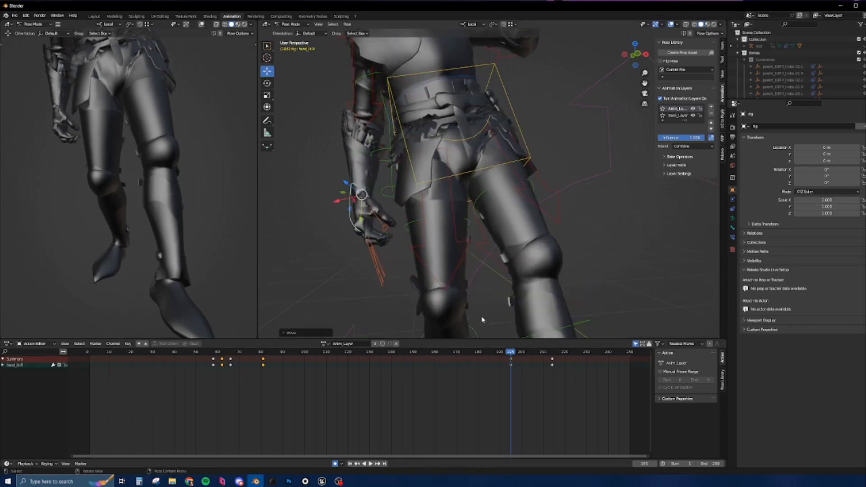
left_click_drag(507, 353, 235, 347)
key("space")
key("space")
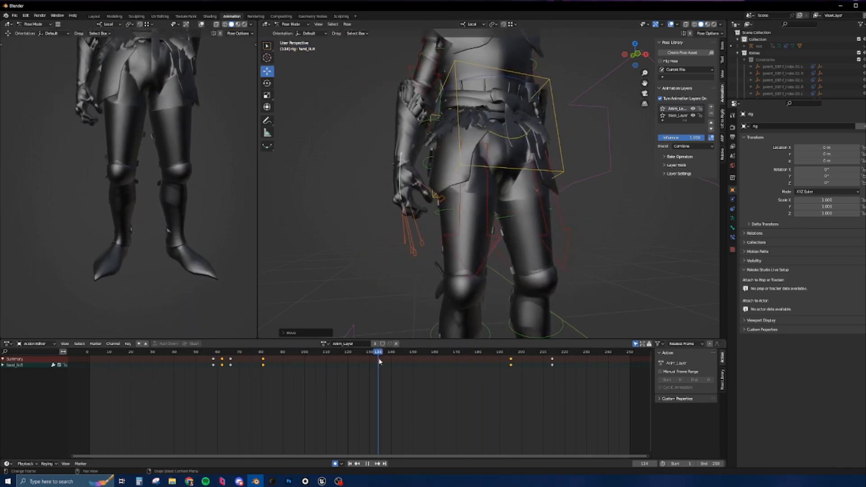
- Select the left hand IK control and insert a Location & Rotation keyframe on it at frame 42
middle_click_drag(474, 247, 495, 187)
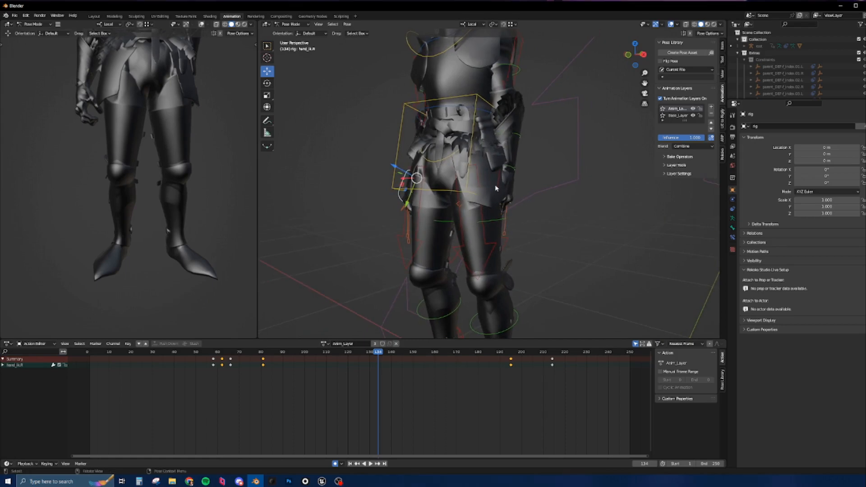
left_click(498, 189)
middle_click_drag(515, 260, 467, 311)
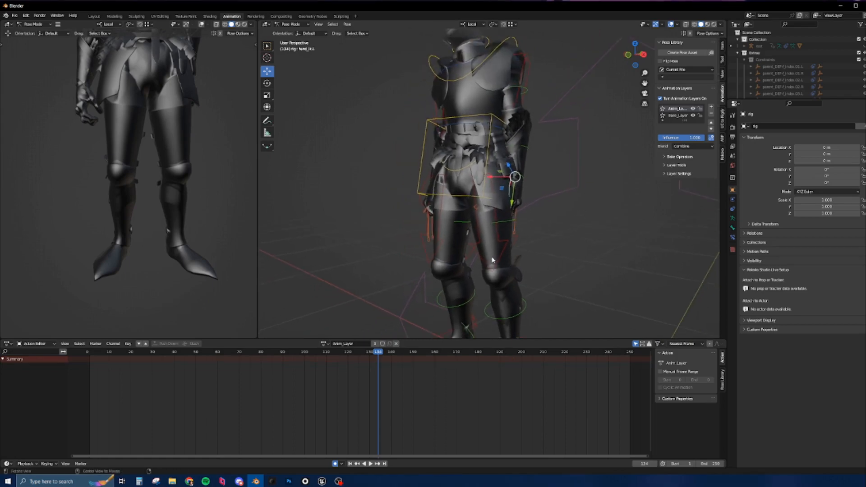
middle_click_drag(492, 260, 480, 267)
left_click_drag(377, 355, 192, 366)
middle_click_drag(527, 238, 452, 241)
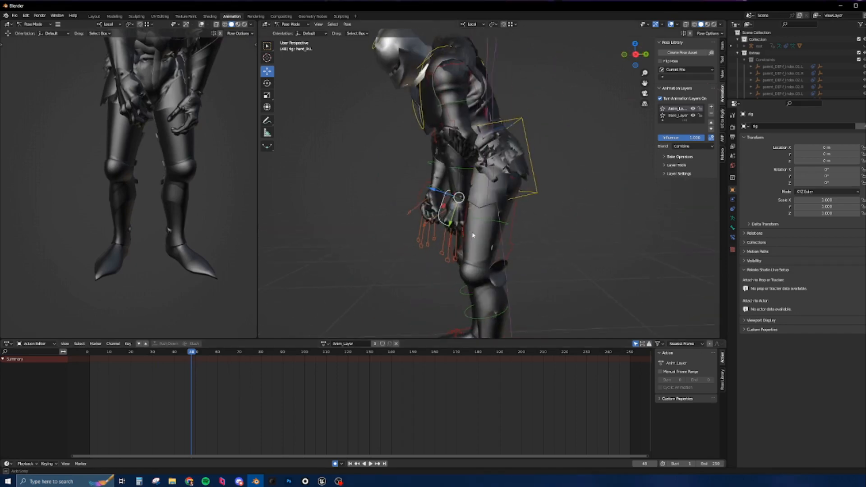
left_click_drag(196, 356, 179, 356)
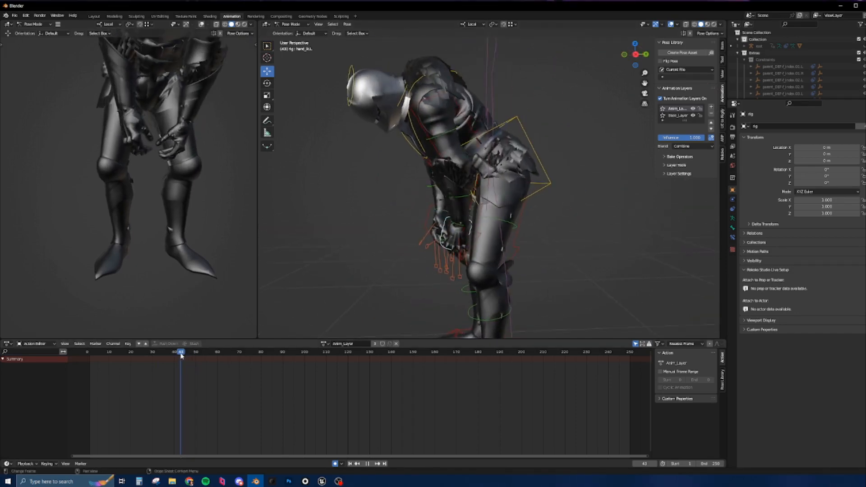
key("i")
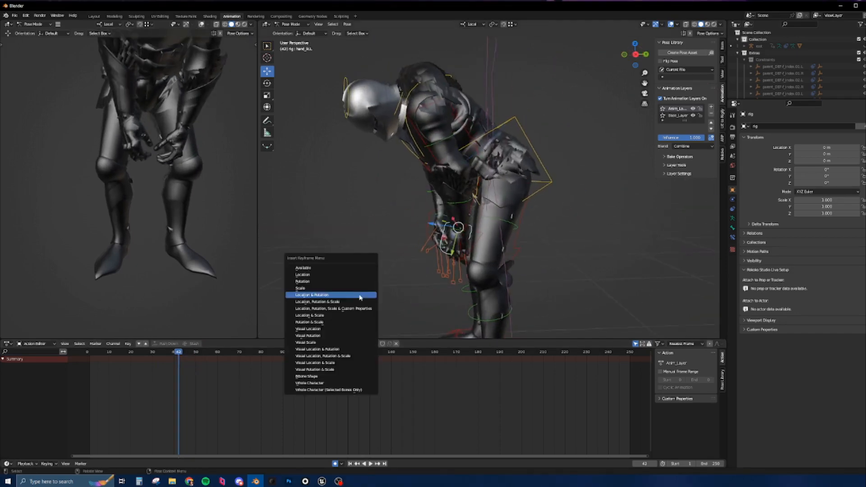
left_click(360, 295)
- Insert a Location & Rotation keyframe on the left hand IK control at frame 177
left_click_drag(177, 352, 471, 375)
key("i")
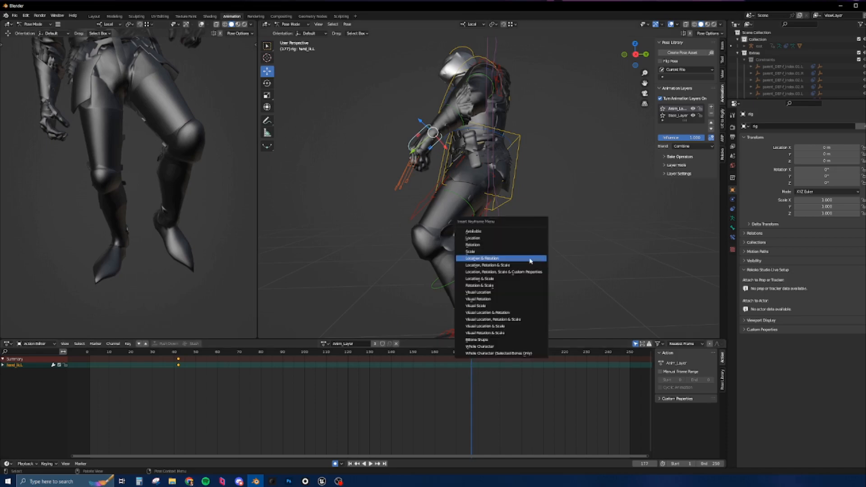
left_click(529, 261)
mouse_move(530, 260)
middle_mouse_down()
mouse_move(547, 242)
mouse_move(525, 247)
middle_mouse_up()
- Play the motion from frame 42 to frame 57 and try moving the left hand IK control outward there
left_click_drag(473, 353, 178, 356)
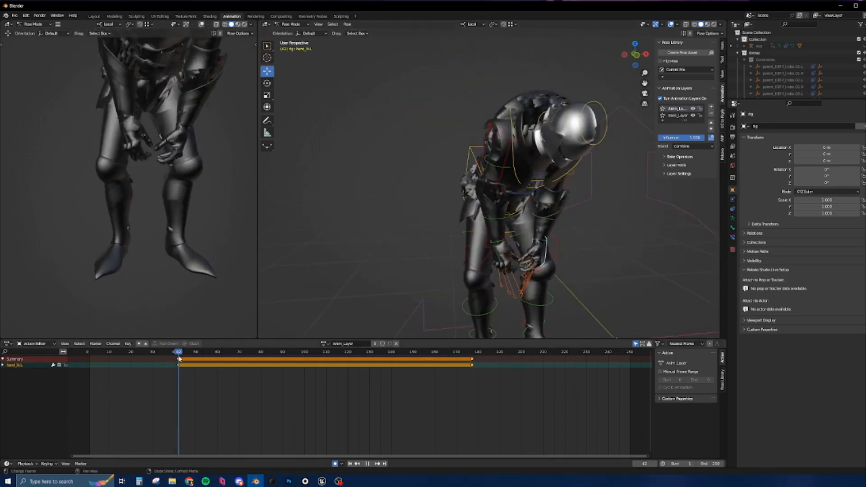
key("space")
key("space")
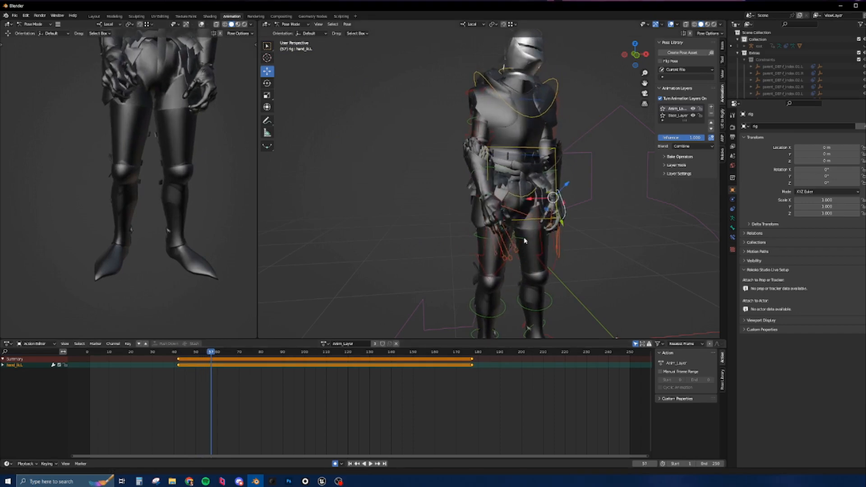
mouse_move(500, 257)
middle_mouse_down()
mouse_move(481, 260)
mouse_move(494, 258)
middle_mouse_up()
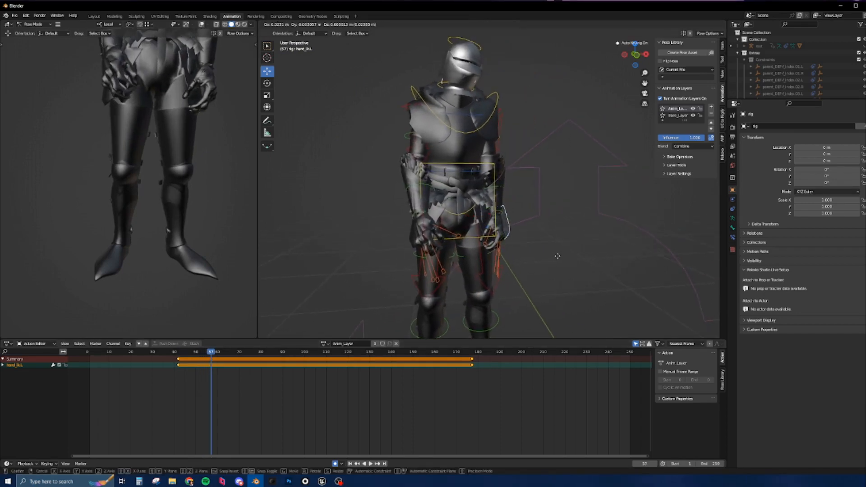
middle_click_drag(555, 256, 553, 250)
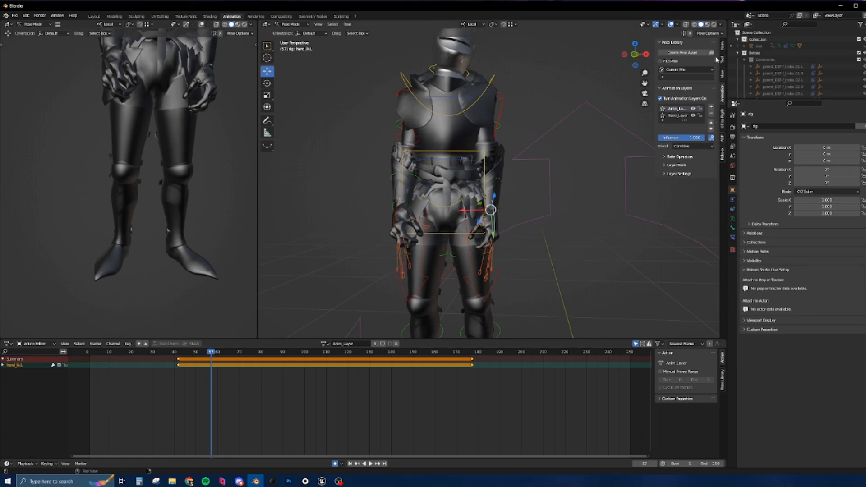
- Set the left hand's IK-FK switch to 0 in the rig main properties and select the left upper arm IK control
left_click(723, 47)
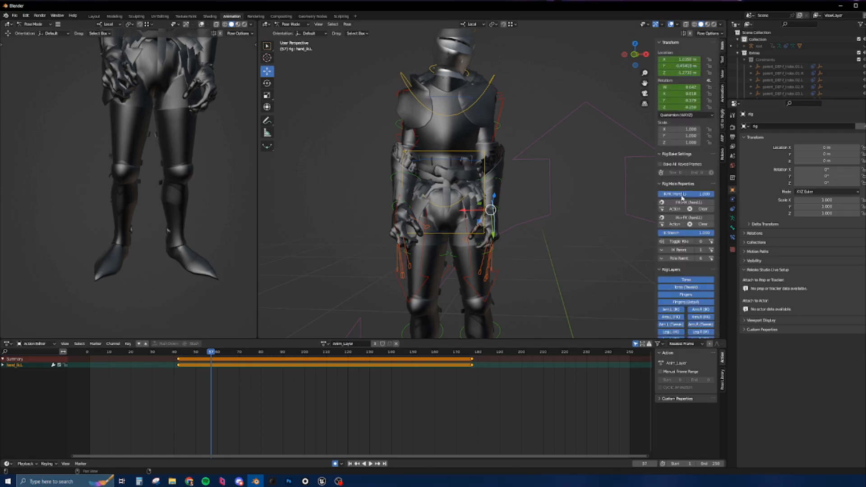
left_click_drag(706, 194, 659, 194)
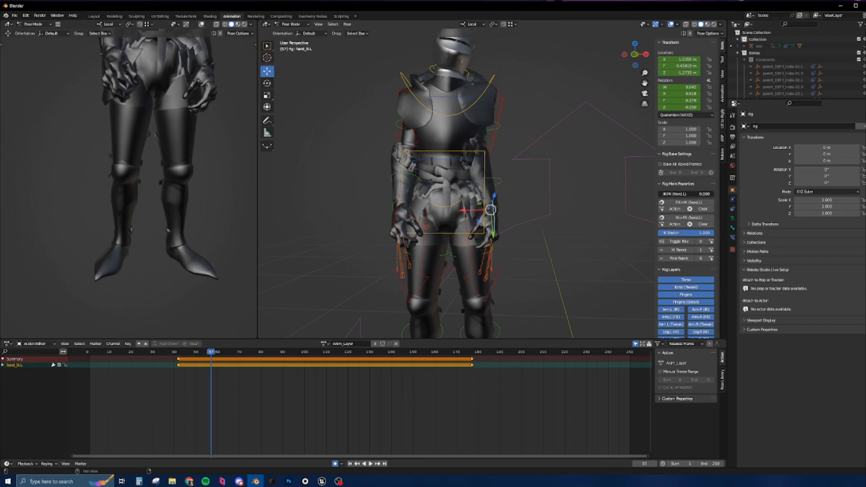
left_click(494, 140)
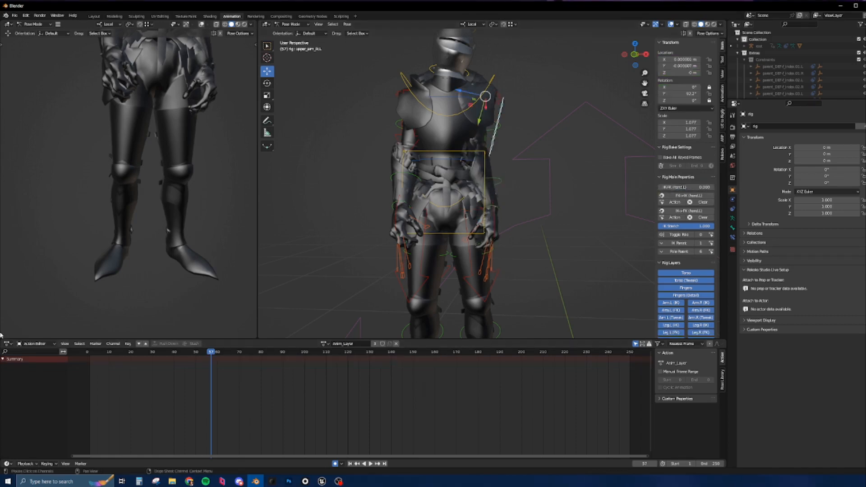
- Change the lower editor from the Action Editor to the Graph Editor
left_click(8, 344)
left_click(111, 383)
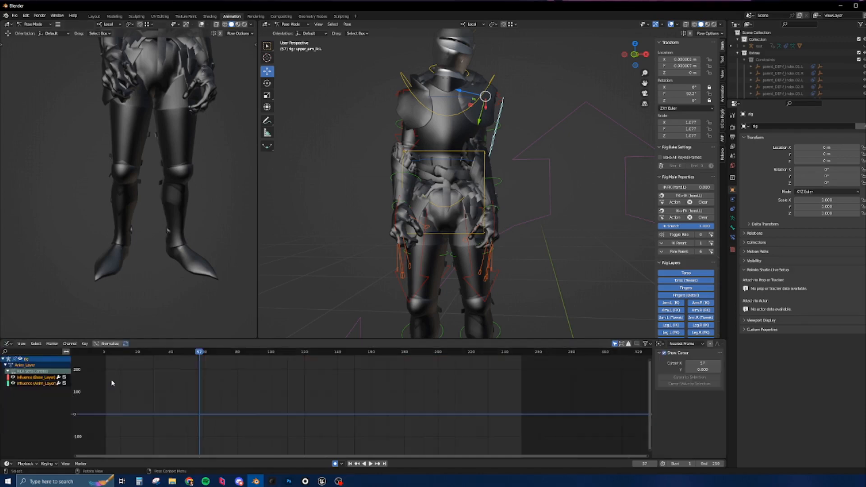
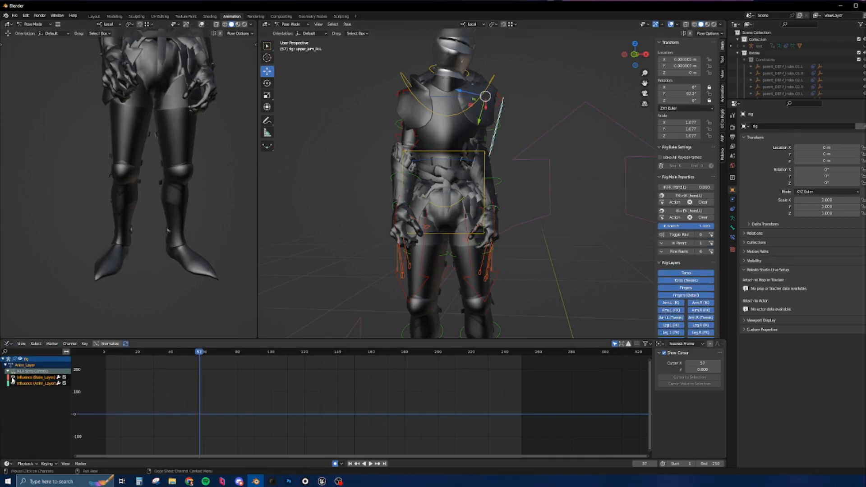
- Make Base_Layer the active animation layer and select the left upper arm IK control to display its curves
left_click(473, 287)
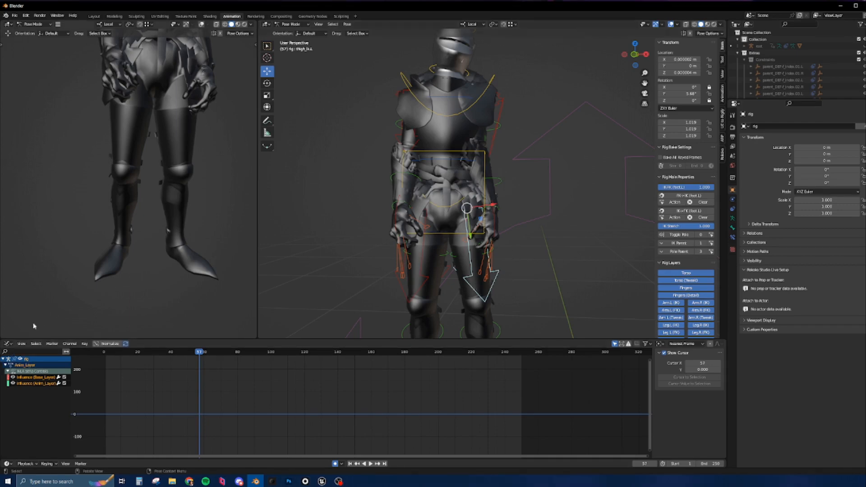
left_click(8, 344)
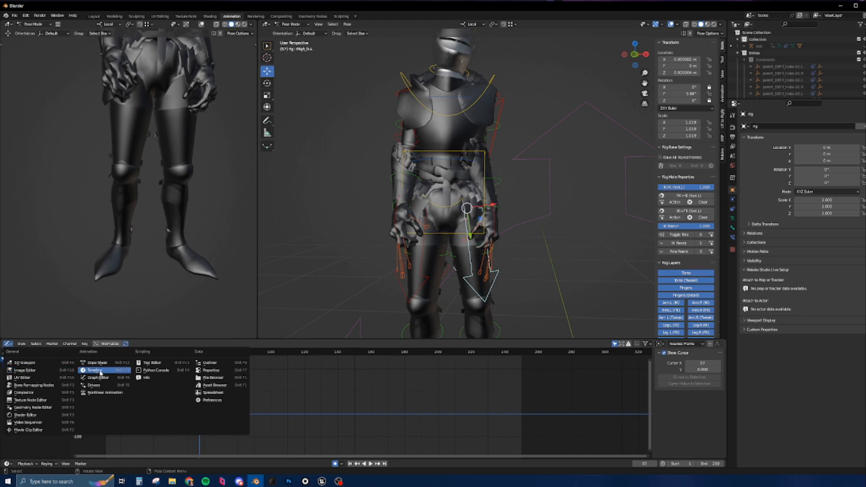
left_click(722, 95)
left_click(677, 116)
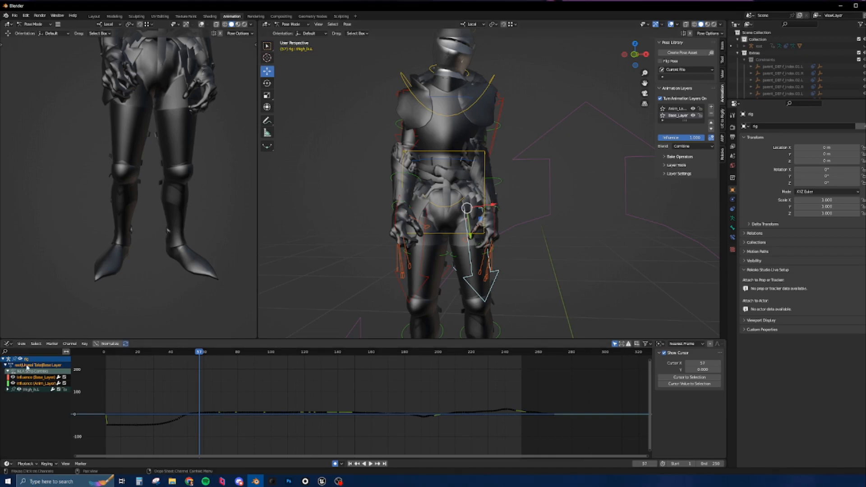
left_click(494, 139)
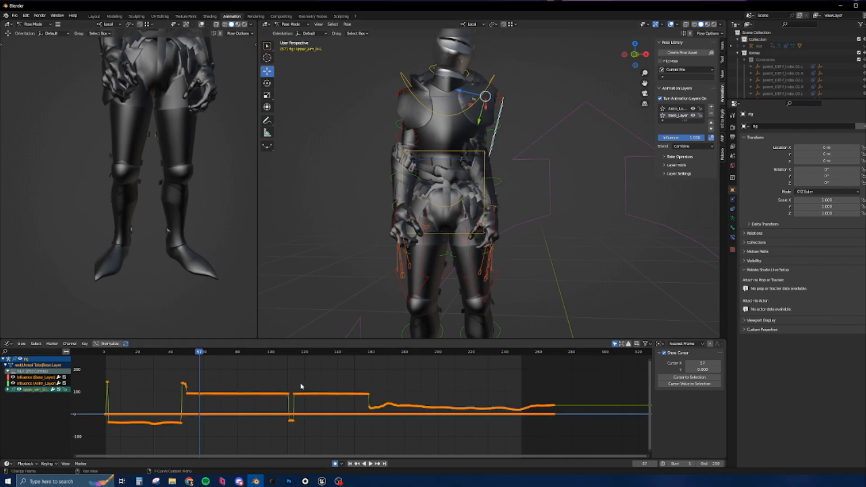
- Delete the left upper arm IK control's raised keyframes from about frame 47 to 159, except the short dip near frame 112
middle_click_drag(301, 387, 353, 413, "ctrl")
left_click_drag(279, 353, 514, 403)
middle_click_drag(260, 400, 269, 402, "ctrl")
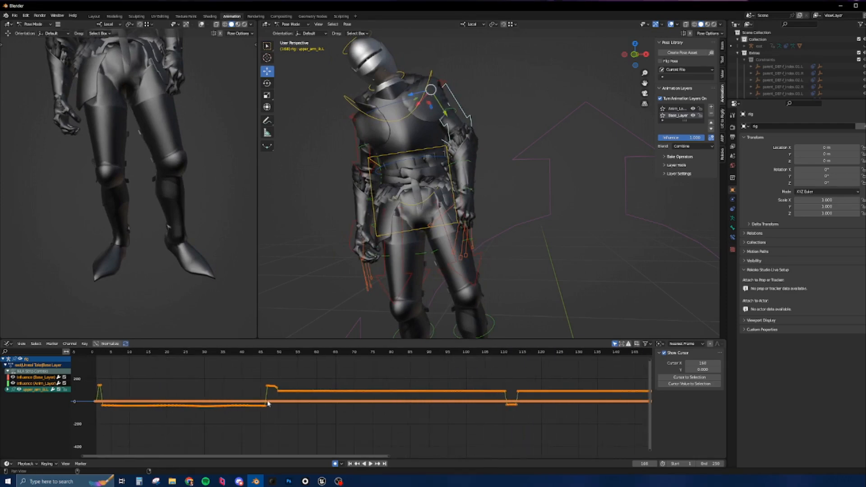
left_click_drag(87, 372, 558, 404)
middle_click_drag(527, 401, 327, 404)
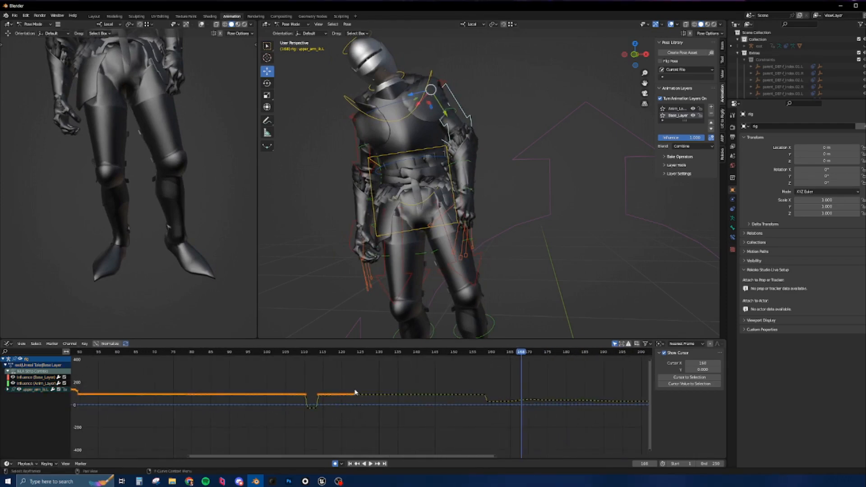
left_click_drag(350, 382, 489, 400, "shift")
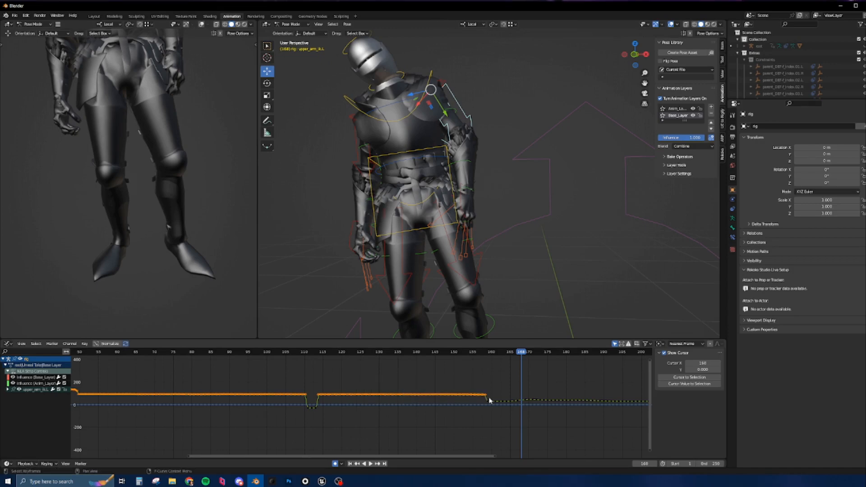
key("Delete")
- Play back the motion from about frame 91 and again from about frame 47 to check the left arm
left_click_drag(518, 354, 234, 370)
key("space")
key("space")
middle_click_drag(271, 378, 383, 408, "ctrl")
middle_click_drag(383, 408, 356, 405)
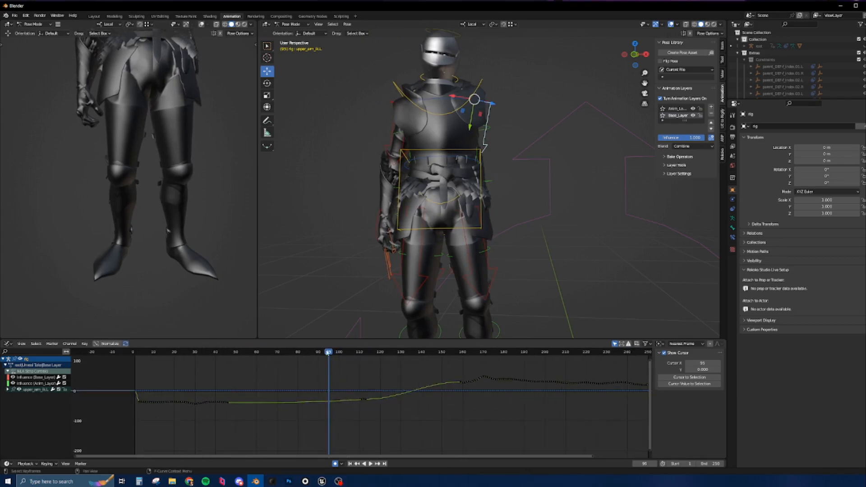
left_click_drag(329, 353, 230, 360)
key("space")
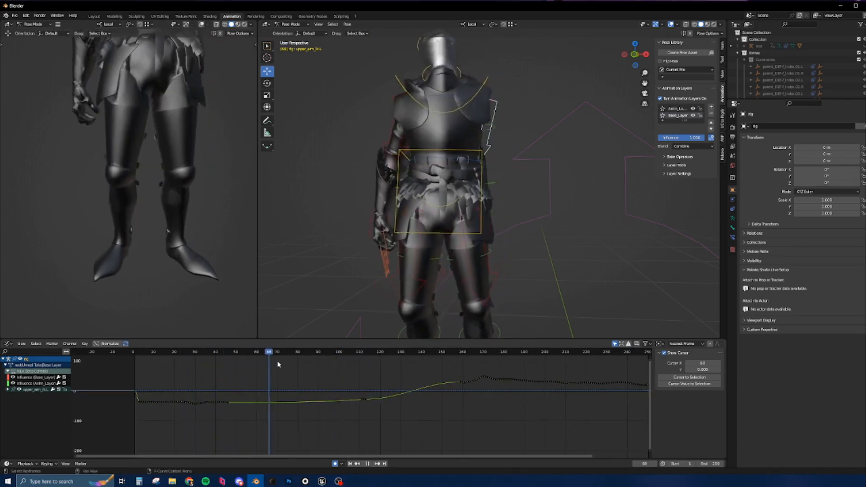
- Delete the left upper arm IK control's leftover keyframes around frame 112
left_click_drag(376, 382, 363, 384)
middle_click_drag(372, 413, 383, 399, "ctrl")
middle_click_drag(349, 383, 350, 401)
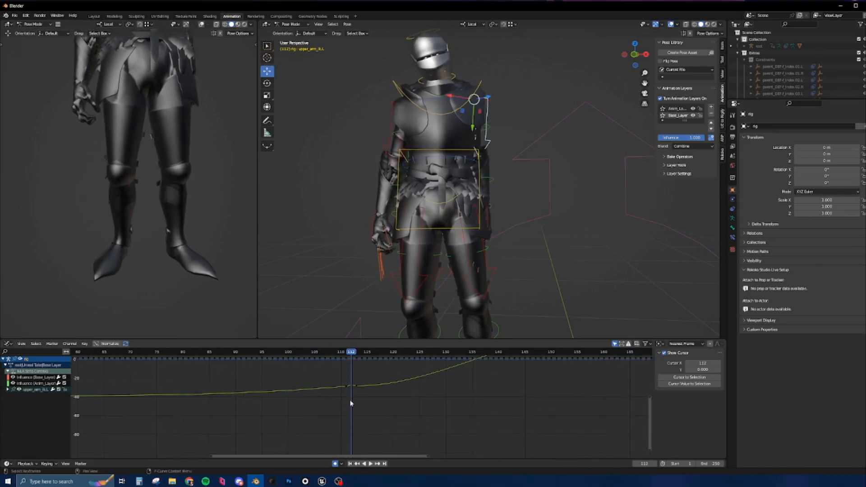
key("a")
left_click_drag(344, 378, 367, 400)
key("Delete")
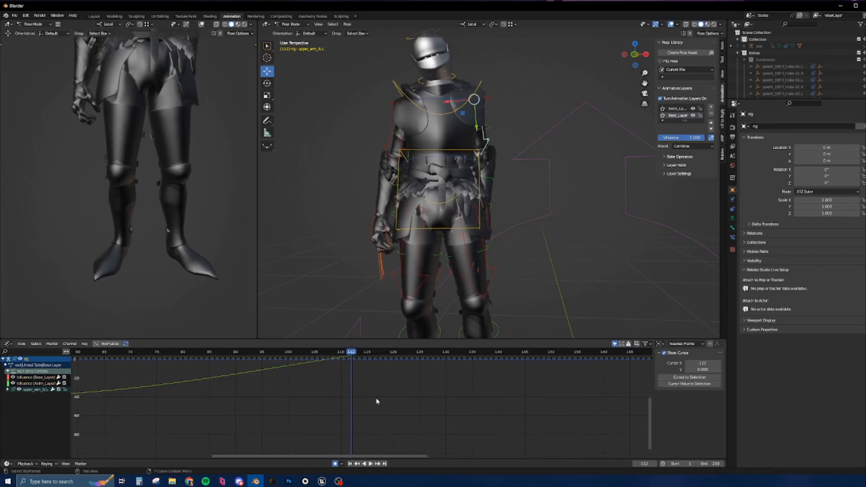
scroll(405, 415, "down", 10)
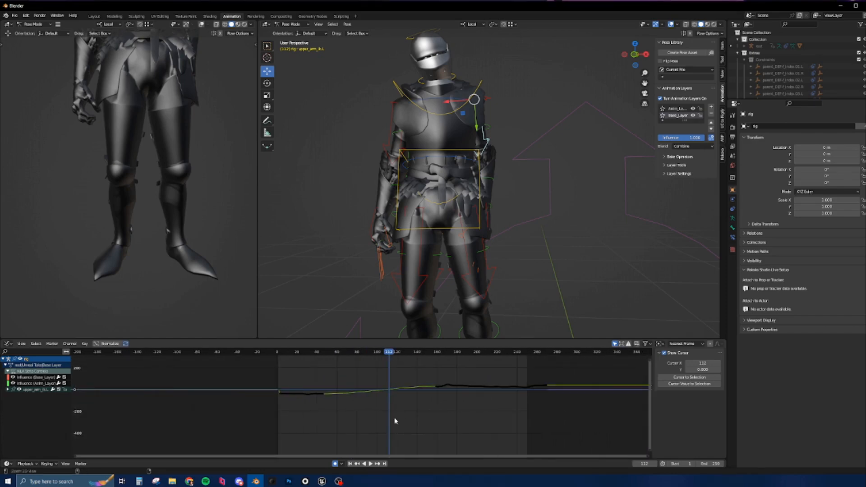
- Delete the left upper arm IK control's keyframes from about frame 159 to 174 and scrub back to check the arm
left_click_drag(386, 356, 450, 390)
middle_click_drag(449, 391, 446, 377, "ctrl")
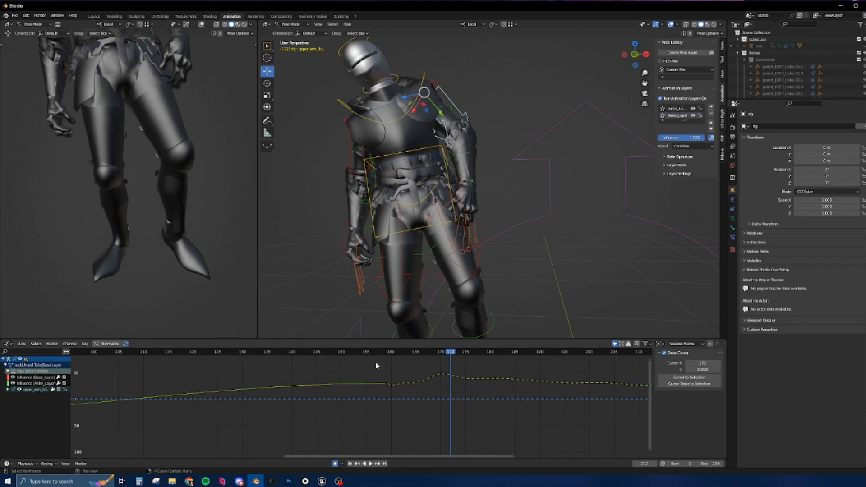
left_click_drag(375, 363, 465, 387)
key("Delete")
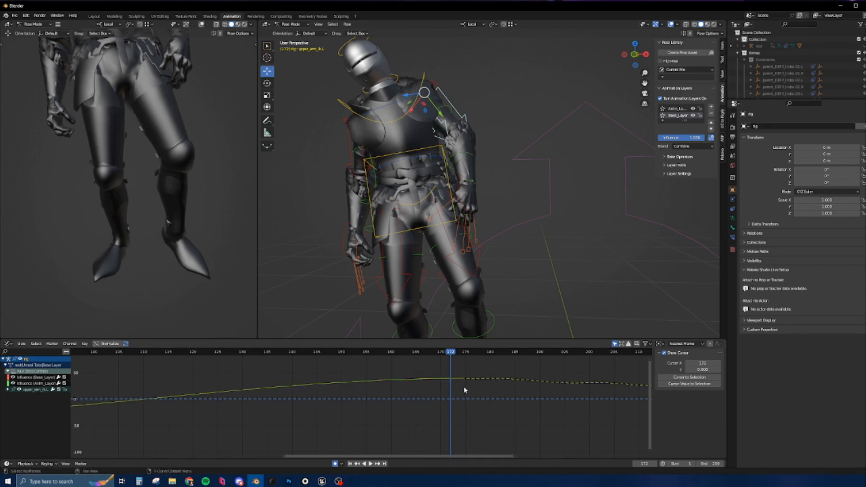
left_click_drag(449, 355, 341, 381)
middle_click_drag(408, 397, 372, 403, "ctrl")
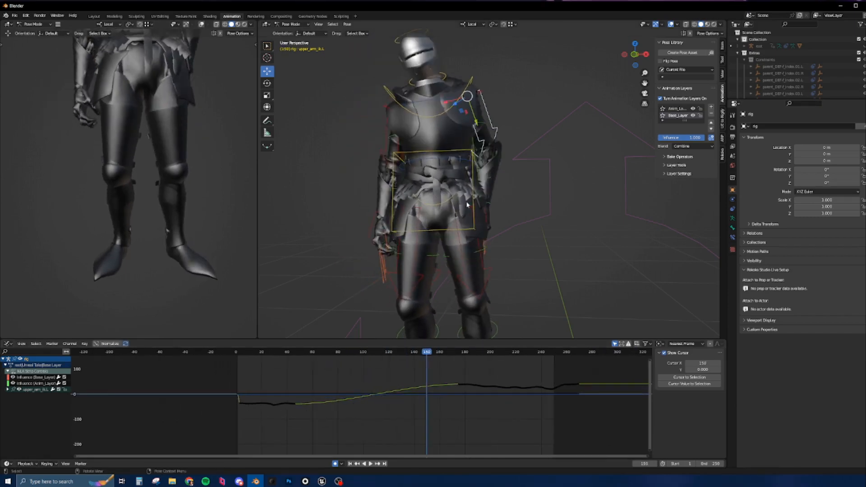
- Rotate the left upper arm IK control at frames 57 and 136 to correct the elbow direction
left_click_drag(427, 354, 309, 404)
key("space")
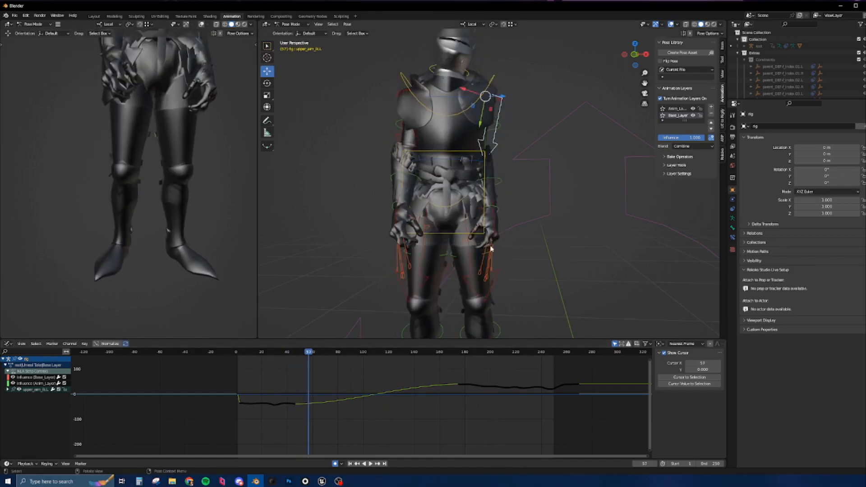
middle_click_drag(491, 248, 464, 229)
left_click(269, 57)
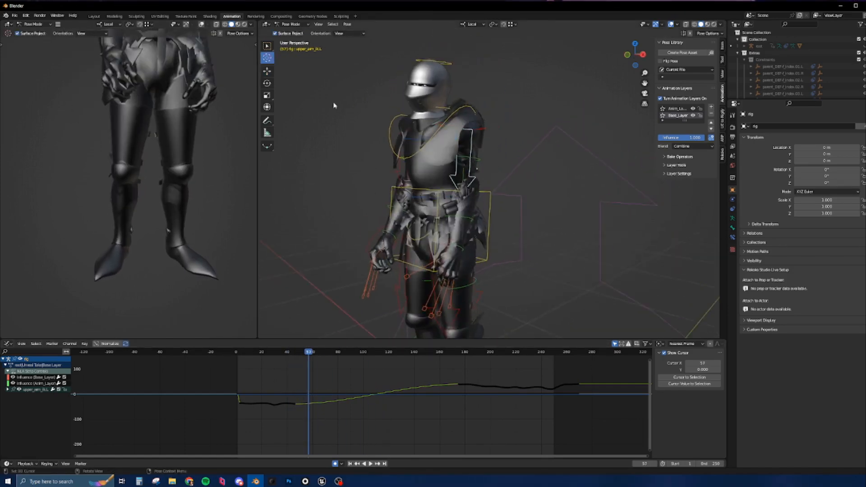
left_click(267, 84)
scroll(489, 157, "up", 2)
middle_click_drag(489, 158, 520, 156)
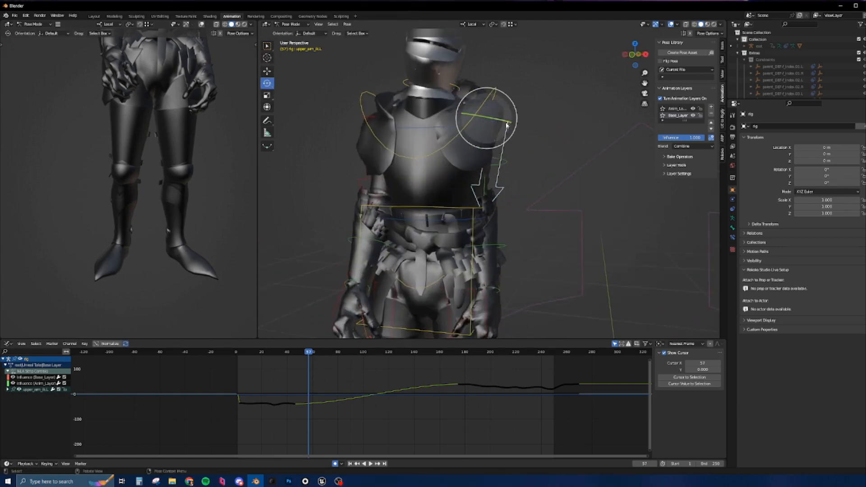
left_click_drag(506, 123, 485, 121)
scroll(487, 180, "down", 2)
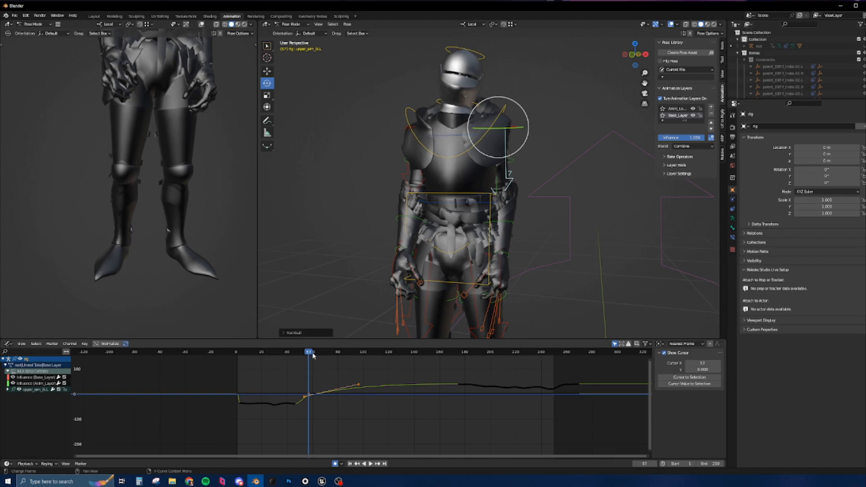
left_click_drag(313, 356, 409, 373)
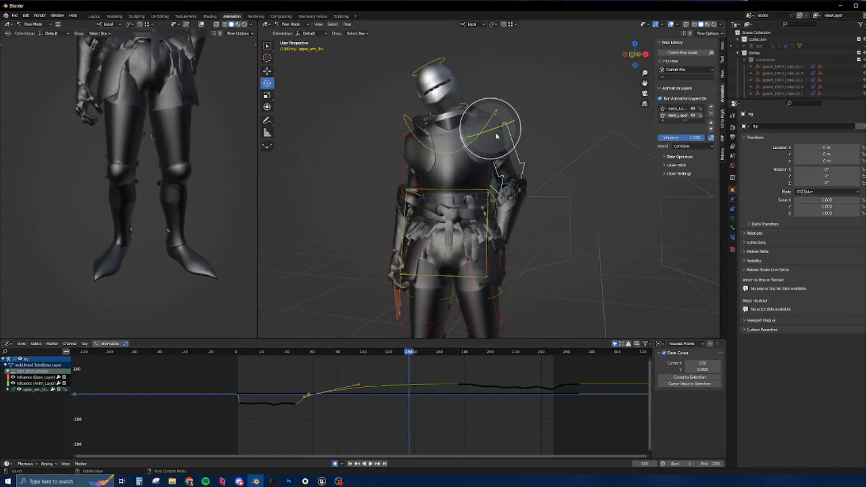
left_click_drag(498, 129, 517, 117)
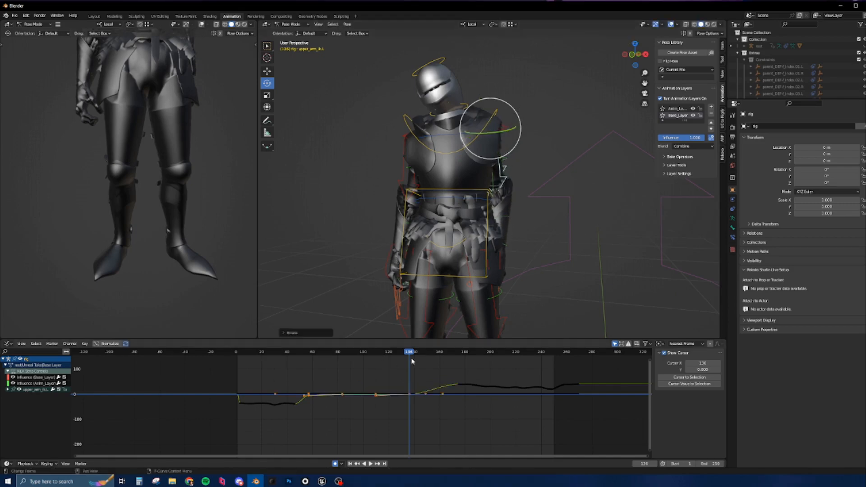
- Smooth the step in the left upper arm control's scale curves by deleting keyframes from about frame 147 to 159
left_click_drag(411, 361, 427, 373)
middle_click_drag(436, 418, 448, 433, "ctrl")
middle_click_drag(430, 404, 421, 417)
left_click_drag(409, 370, 451, 400)
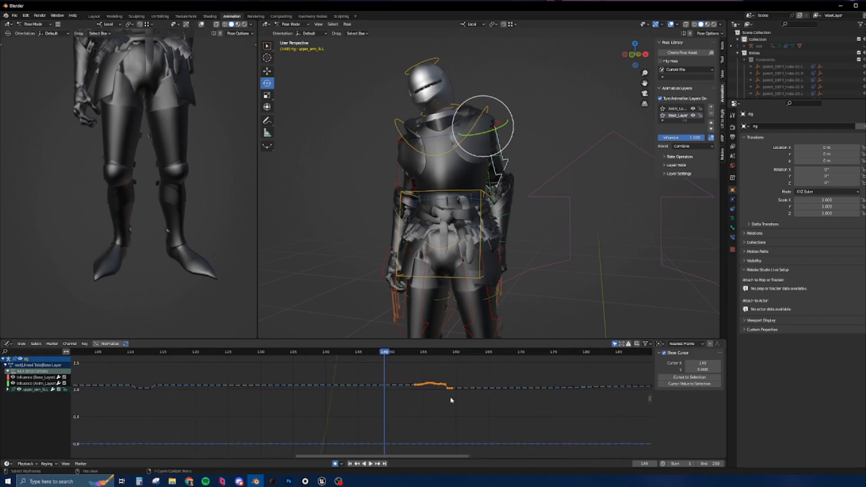
left_click_drag(388, 359, 407, 395)
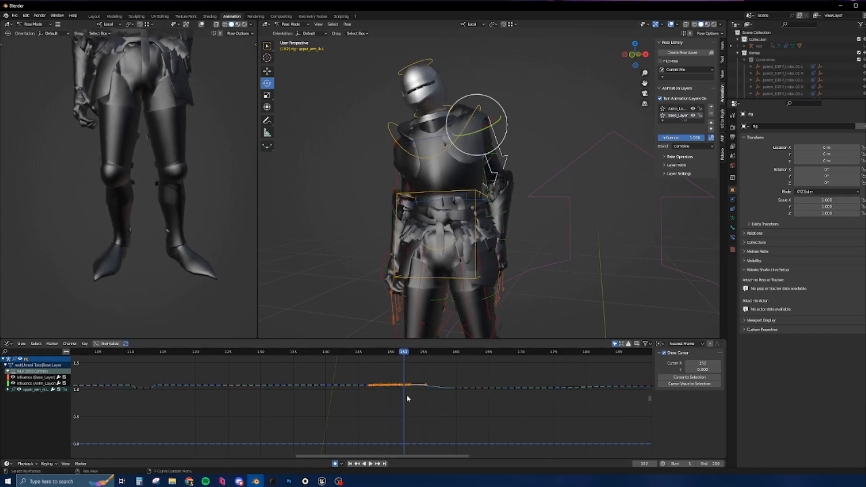
key("Delete")
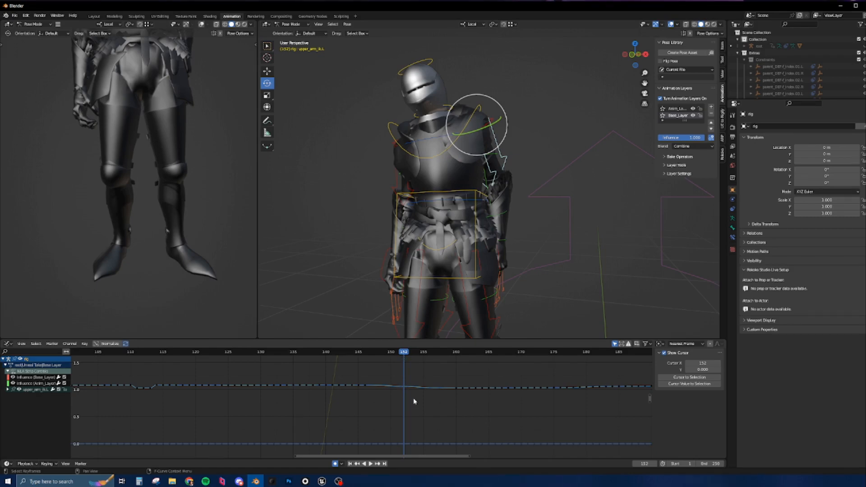
- Play and scrub the motion around frame 150 and examine the left upper arm control's full curves
key("space")
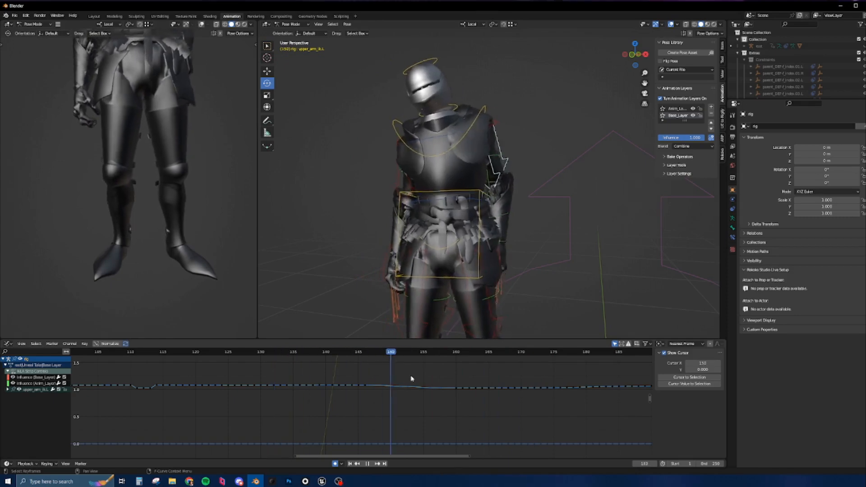
right_click_drag(499, 386, 371, 392, "shift")
middle_click_drag(450, 402, 427, 416, "ctrl")
middle_click_drag(427, 417, 469, 444)
middle_click_drag(469, 444, 487, 420)
key("space")
- Remove the dip in the left upper arm control's scale curves by deleting the keyframes around frame 112
left_click_drag(480, 353, 455, 371)
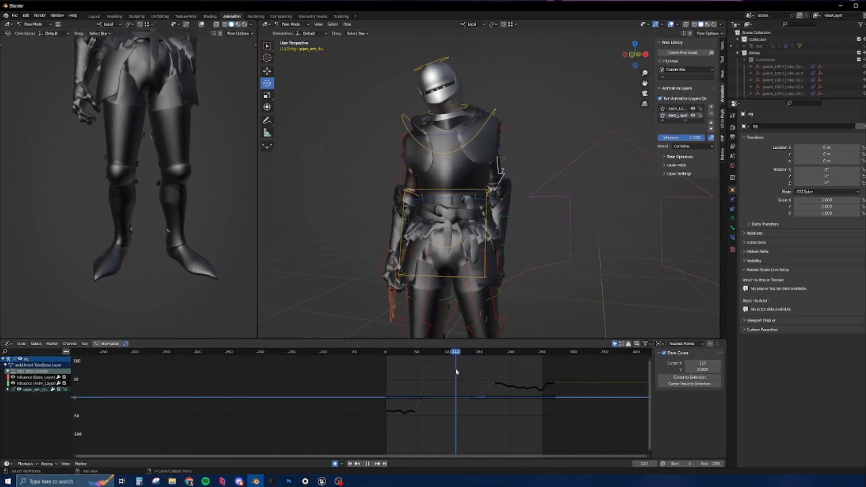
middle_click_drag(454, 403, 474, 359, "ctrl")
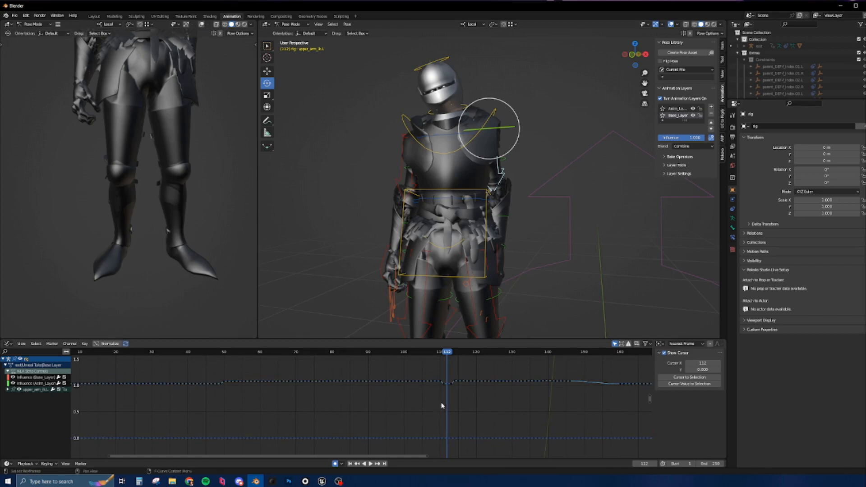
middle_click_drag(441, 405, 446, 415)
mouse_move(447, 416)
middle_mouse_down("ctrl")
mouse_move(442, 400)
mouse_move(437, 412)
mouse_move(461, 399)
mouse_move(450, 401)
middle_mouse_up("ctrl")
middle_click_drag(451, 401, 462, 439)
key("a")
left_click_drag(438, 417, 470, 407)
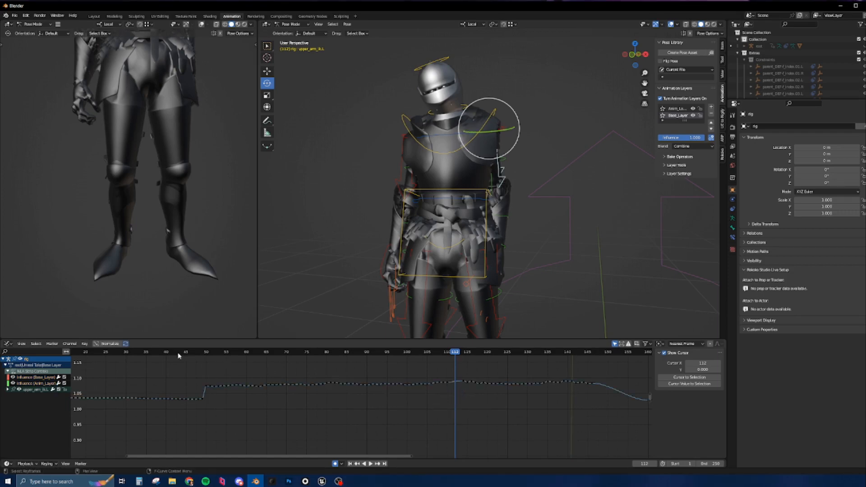
- Delete the scale keyframes from about frame 47 to 58 to smooth the sudden jump, and play the result
left_click_drag(195, 356, 238, 416)
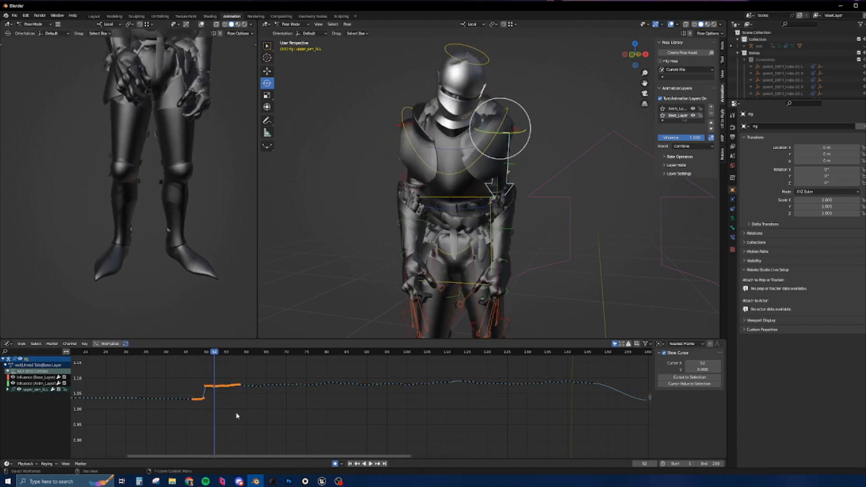
key("Delete")
left_click_drag(215, 353, 253, 370)
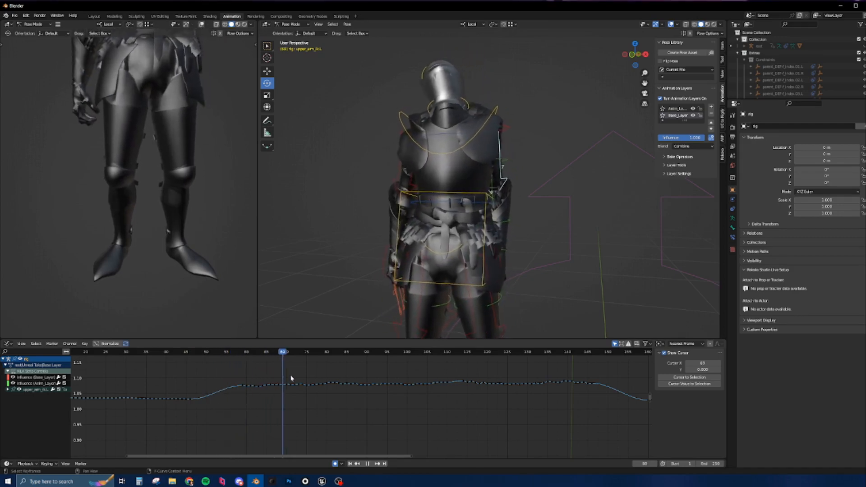
key("space")
- Delete the left upper arm control's stray scale keyframes at frame 115 and scrub ahead to frame 129
middle_click_drag(491, 391, 403, 401, "ctrl")
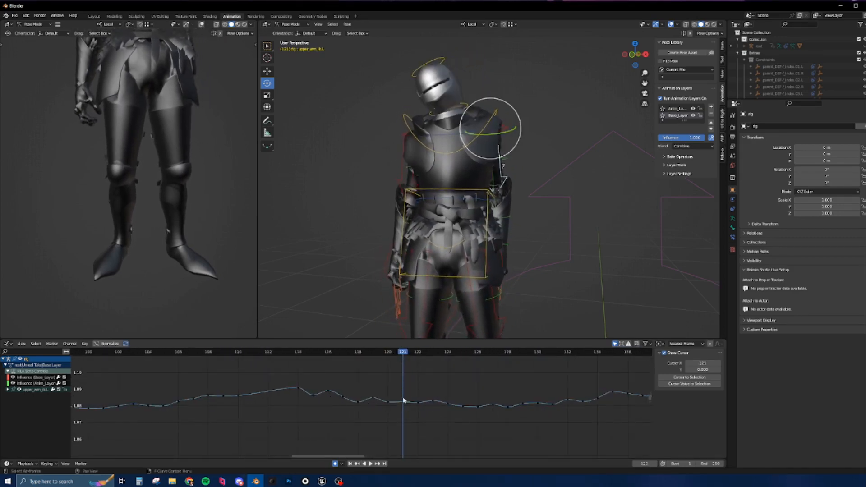
left_click(314, 396)
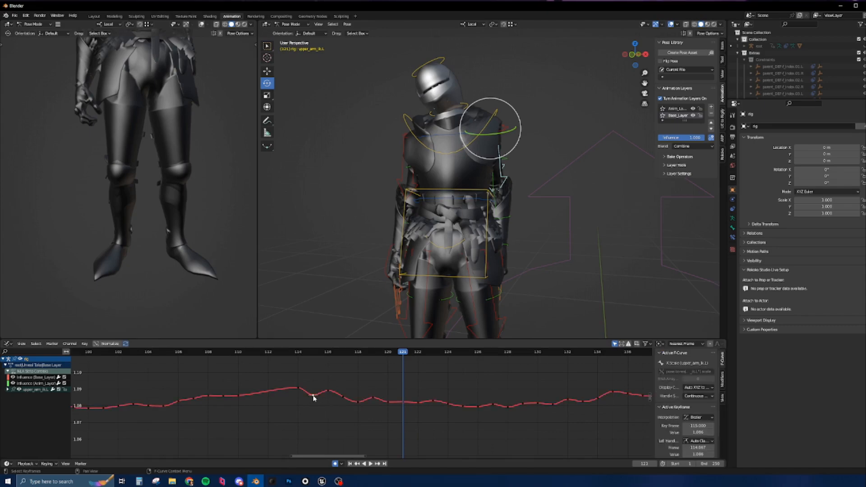
key("Delete")
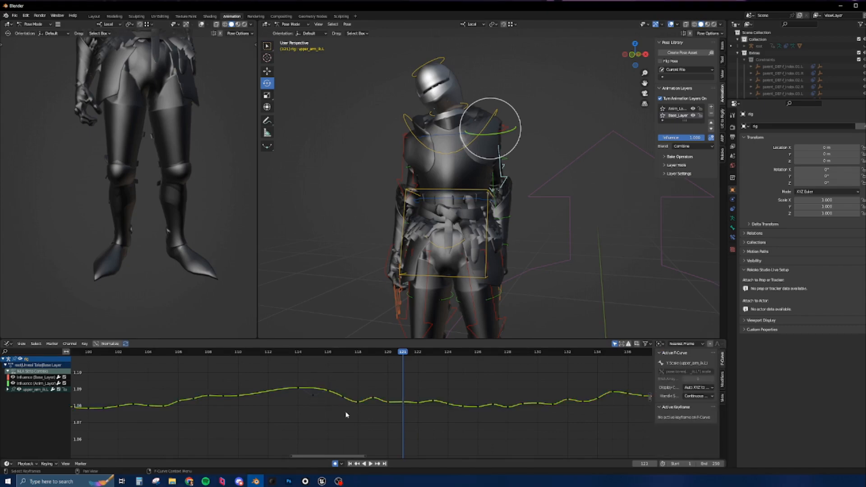
left_click(357, 402)
key("Delete")
left_click(316, 406)
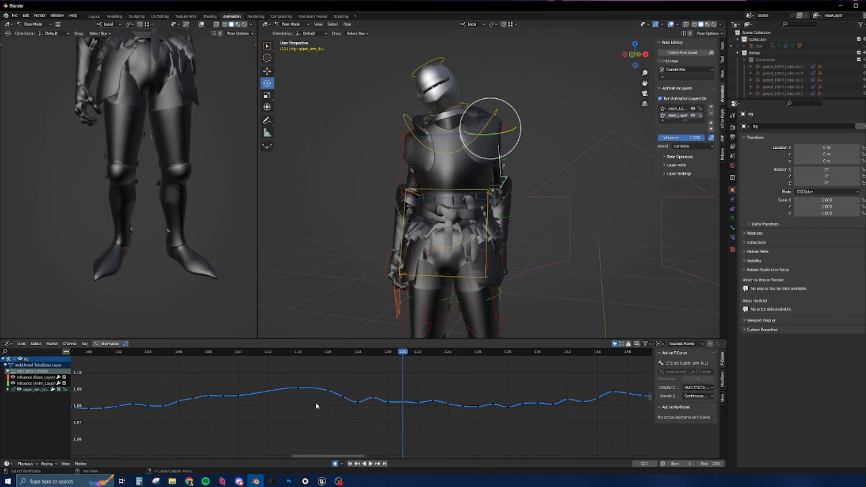
left_click(360, 405)
left_click(358, 404)
left_click_drag(402, 354, 523, 383)
middle_click_drag(529, 400, 477, 414, "ctrl")
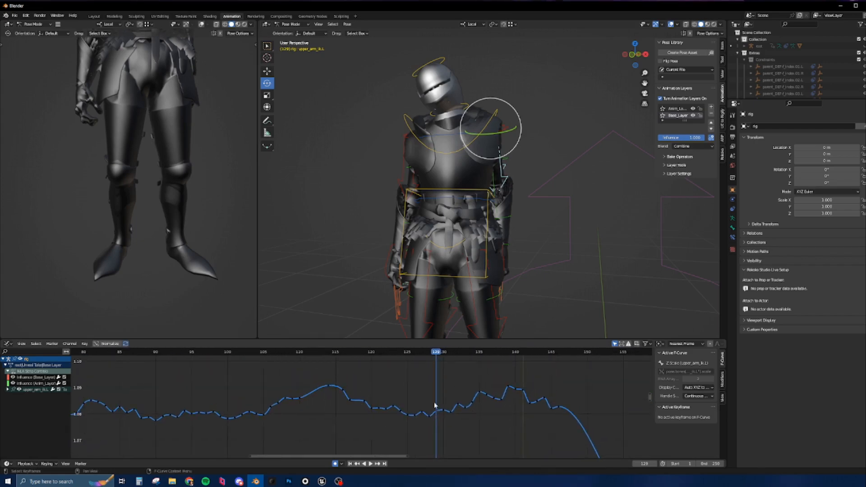
- Delete the jagged scale keyframes of the left upper arm control between about frames 117 and 144
left_click_drag(431, 356, 397, 363)
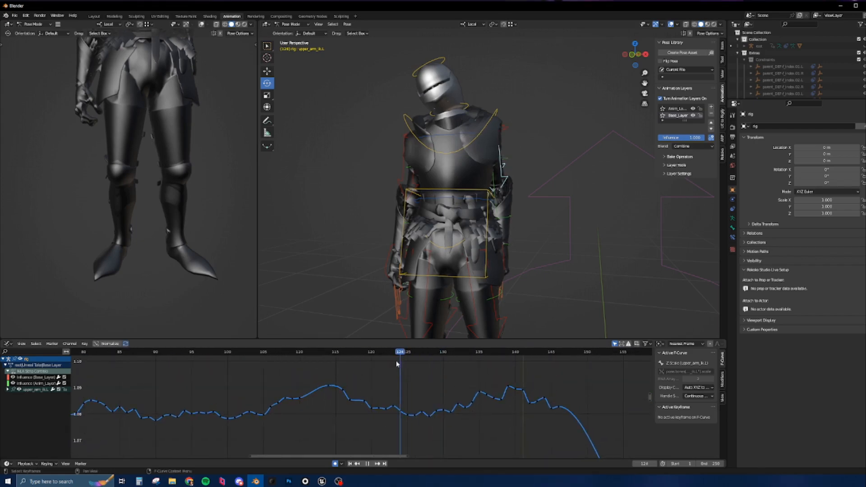
left_click_drag(358, 387, 345, 410)
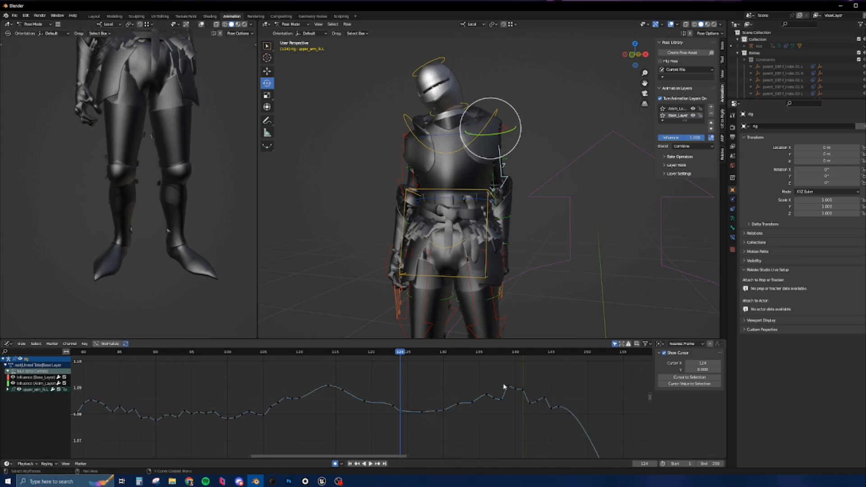
left_click_drag(527, 392, 527, 394)
key("Delete")
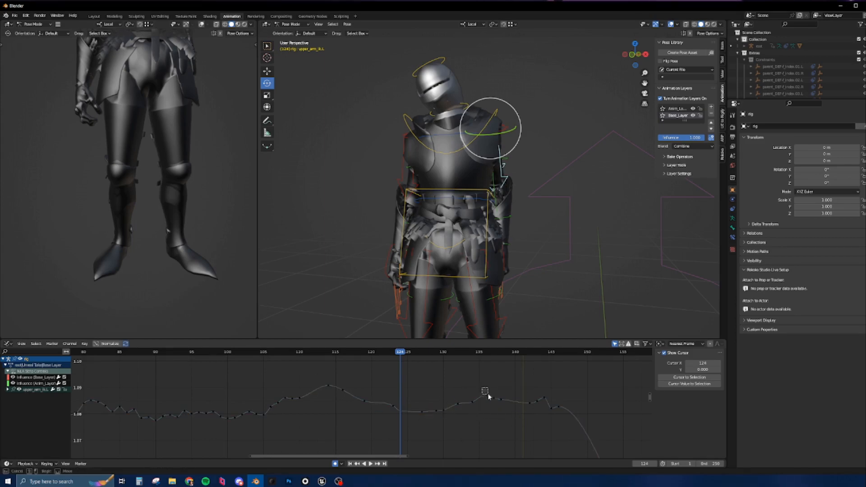
left_click(544, 396)
key("Delete")
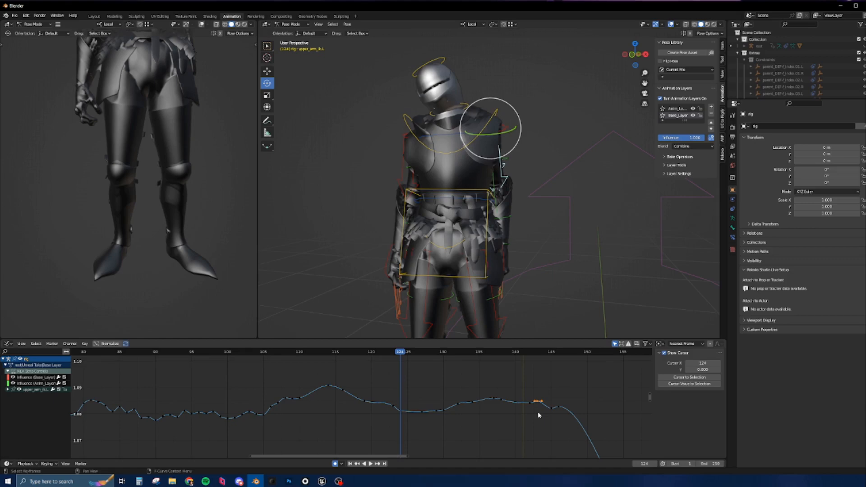
- Lower the left upper arm control's scale keyframes around frames 143 and 145 to smooth the curve
key("h")
key("ctrl+z")
key("g")
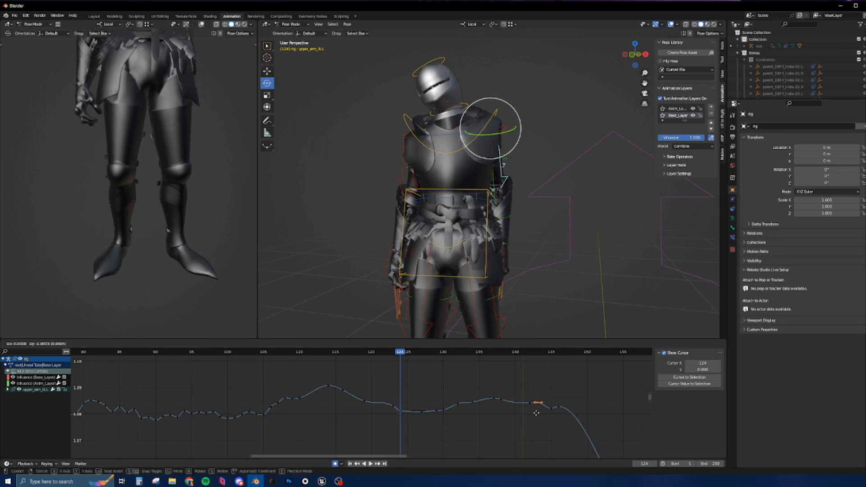
left_click(535, 413)
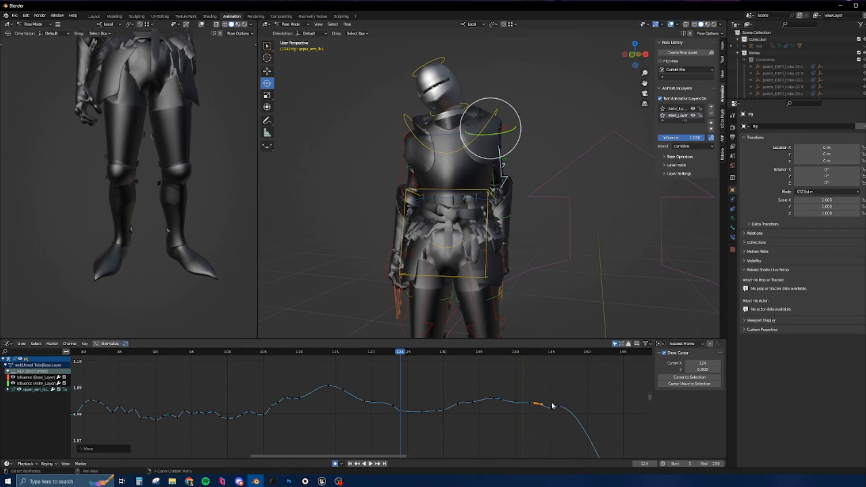
key("g")
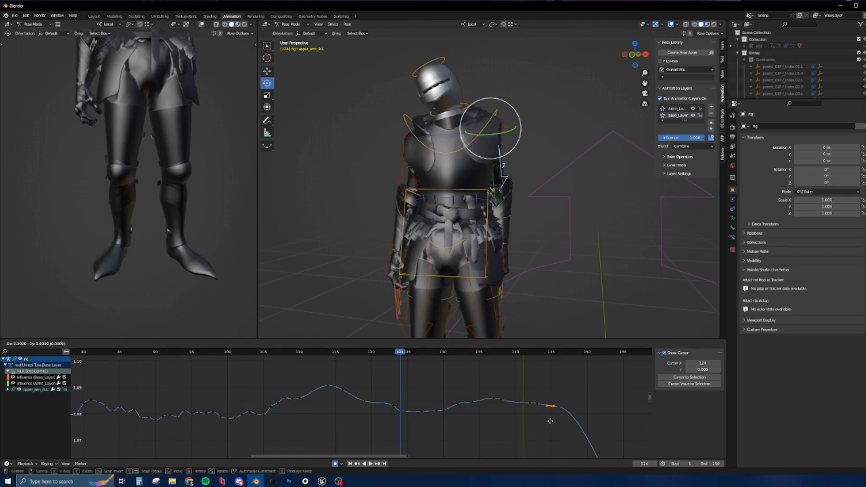
left_click(549, 428)
- Play the motion and scrub through to frame 173 to check the smoothed left upper arm
key("space")
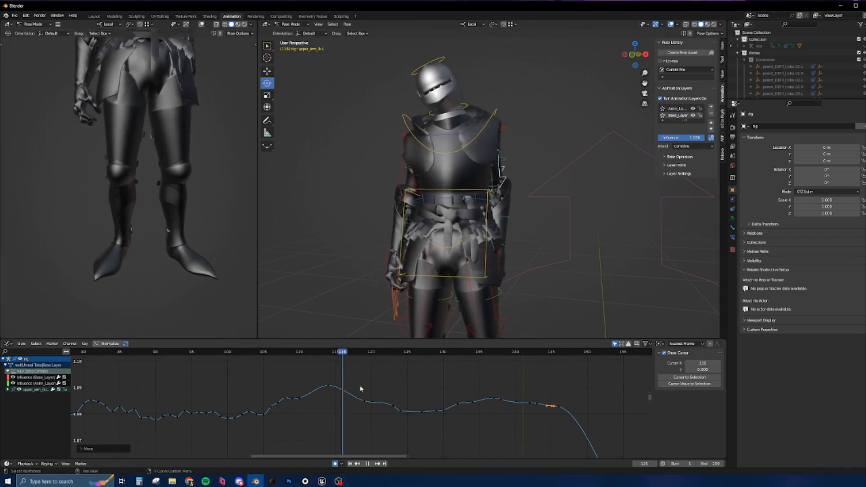
key("space")
middle_click_drag(250, 411, 335, 371, "ctrl")
left_click_drag(334, 356, 448, 396)
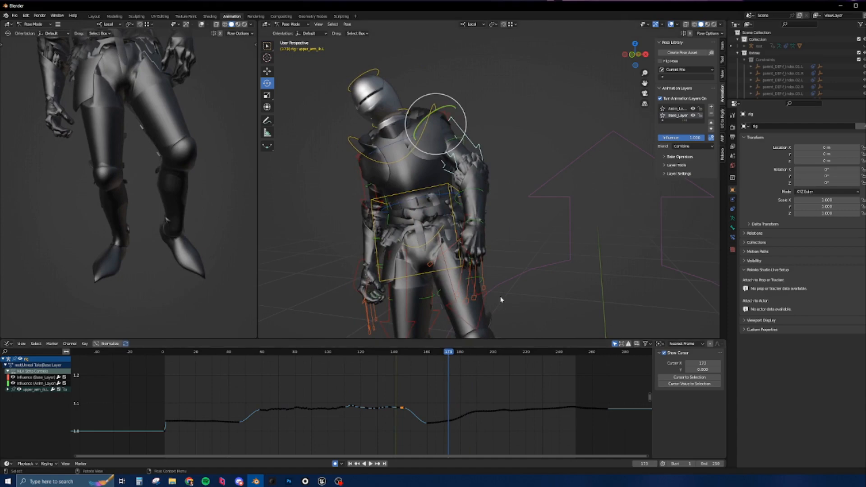
- Select the left hand IK control and show its Anim_Layer keyframes in the Dope Sheet's Action Editor
left_click(464, 230)
left_click(8, 344)
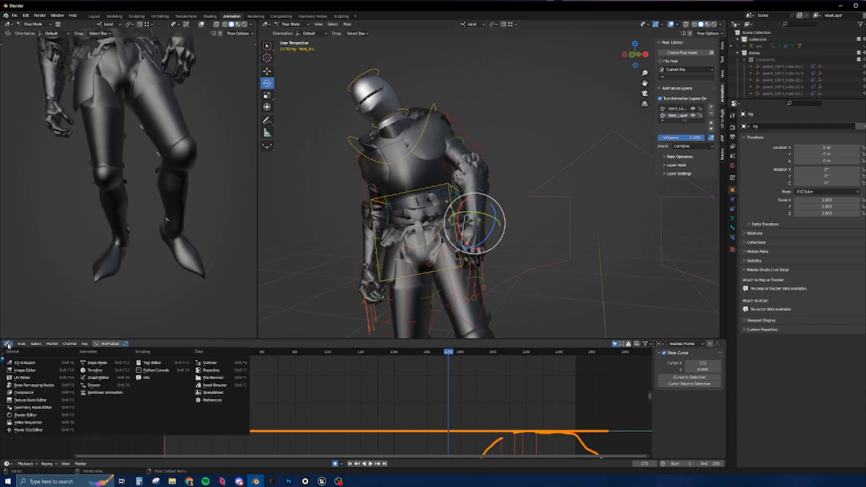
left_click(7, 344)
left_click(7, 344)
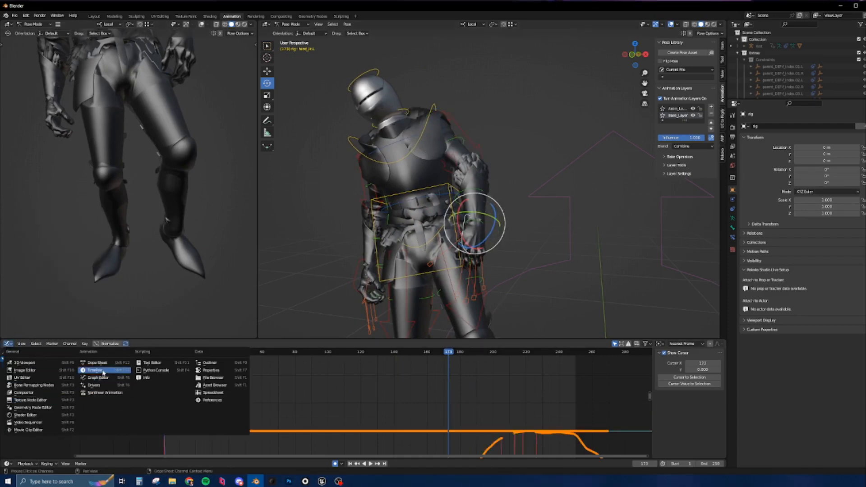
left_click(99, 363)
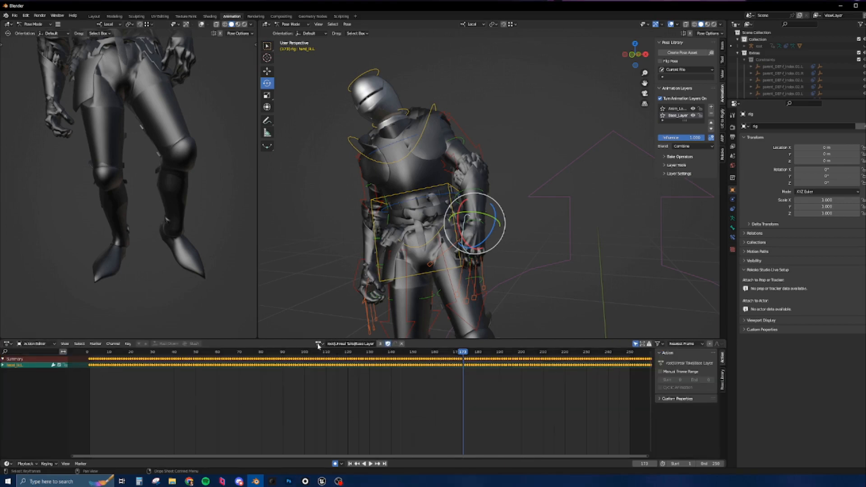
left_click(679, 108)
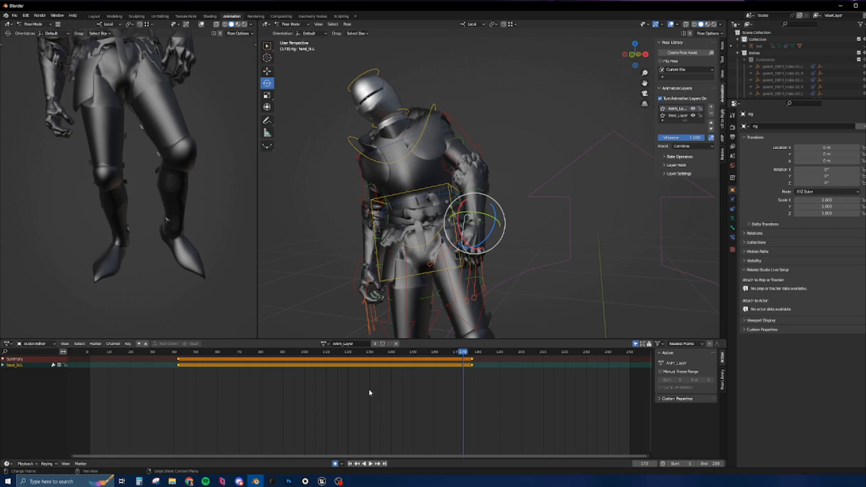
- At frame 62, move the left hand IK control outward so the hand clears the hip armour
left_click_drag(397, 355, 222, 360)
key("space")
left_click(177, 359)
middle_click_drag(478, 266, 460, 269, "shift")
scroll(444, 274, "up", 2)
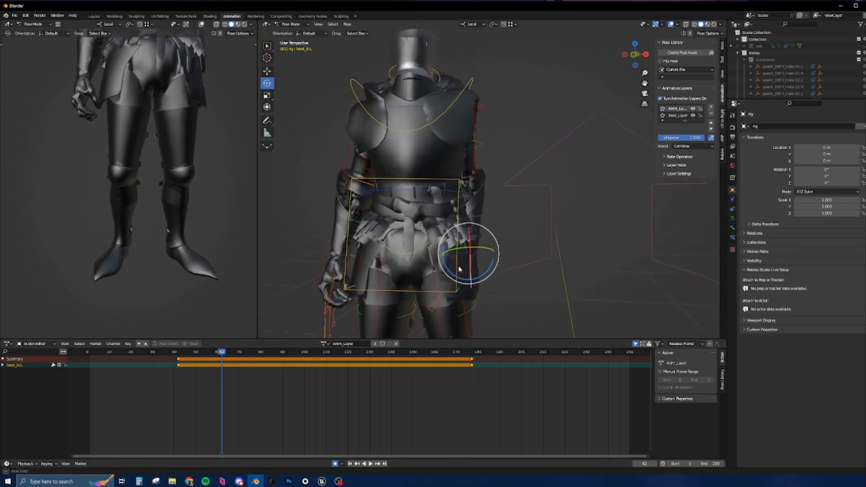
key("g")
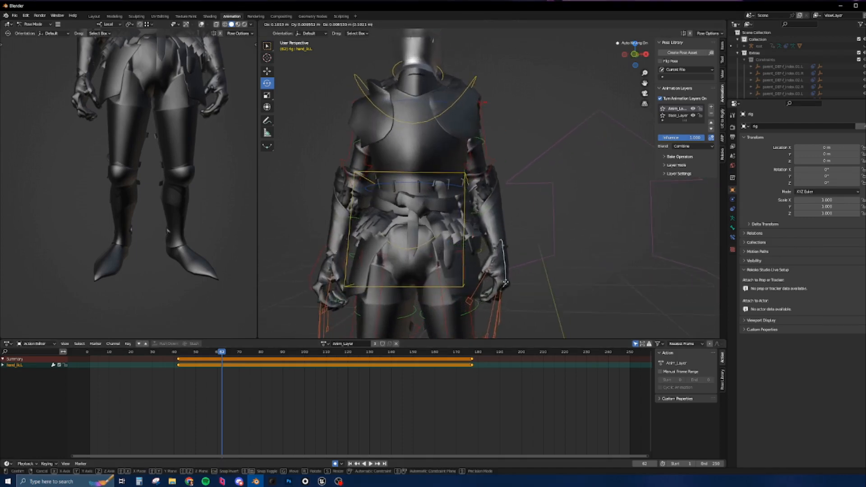
left_click(507, 272)
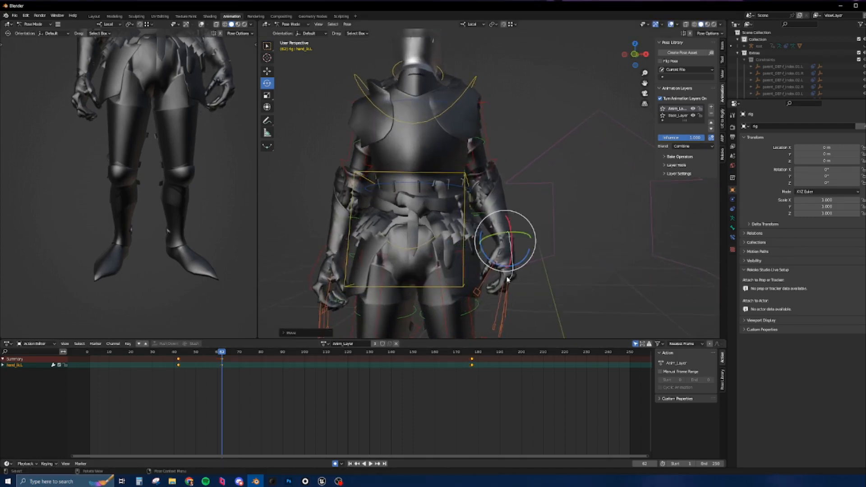
- Rotate the left hand IK control at frame 62 around its local Y axis, working from the side
middle_click_drag(508, 272, 450, 258)
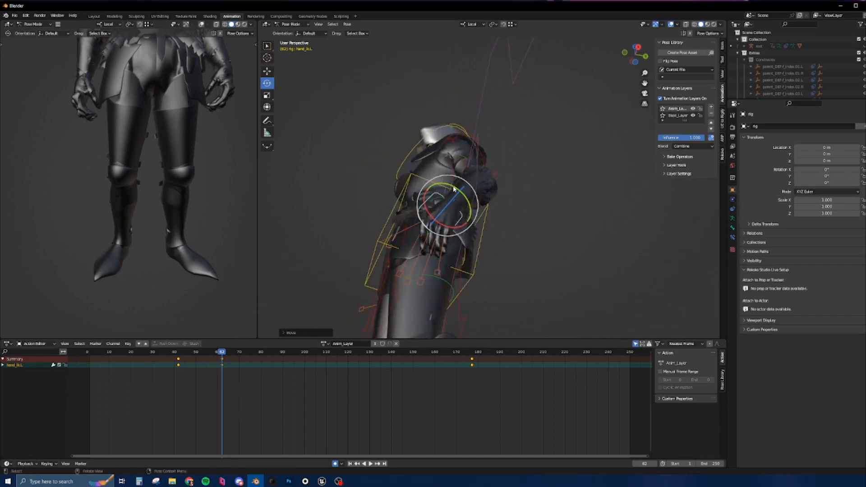
left_click_drag(452, 186, 463, 195)
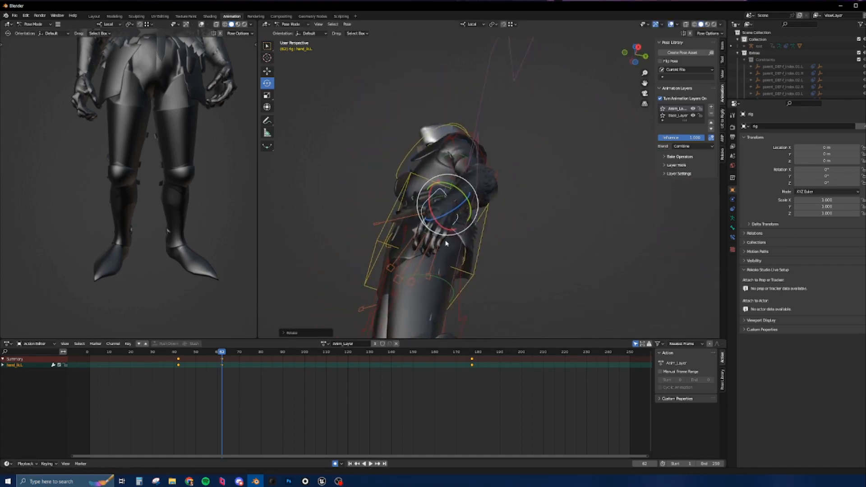
middle_click_drag(444, 241, 487, 283)
- Play through the motion and, at frame 166, move the left hand IK control away from the thigh
key("space")
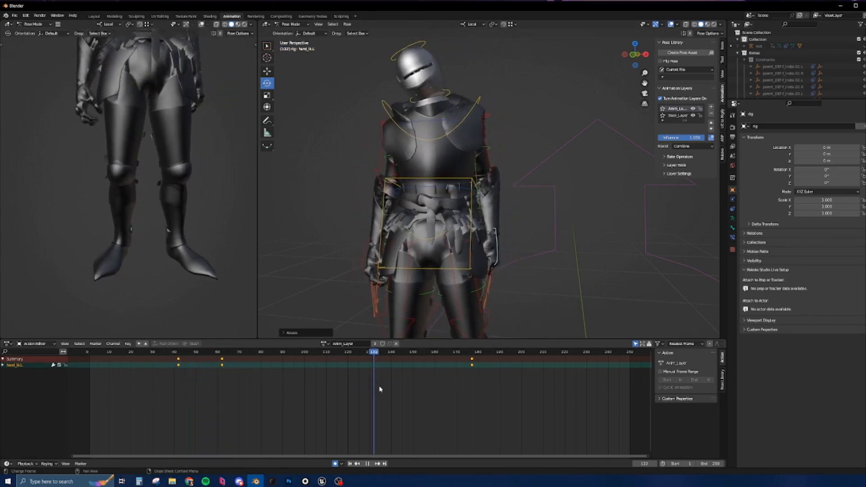
left_click_drag(466, 400, 448, 399)
middle_click_drag(491, 290, 539, 280)
key("g")
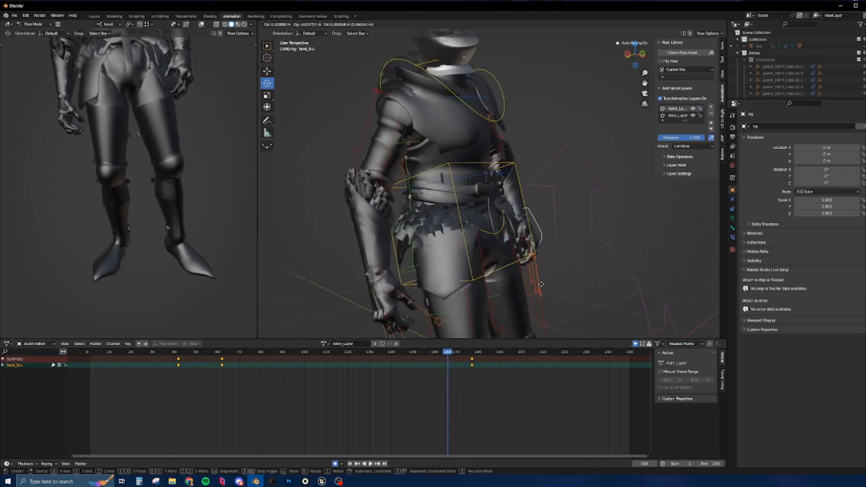
left_click(548, 281)
- At frame 138, move the left hand IK control outward from the hip and rotate it slightly
middle_click_drag(548, 281, 474, 347)
left_click_drag(448, 356, 387, 355)
middle_click_drag(450, 298, 506, 293)
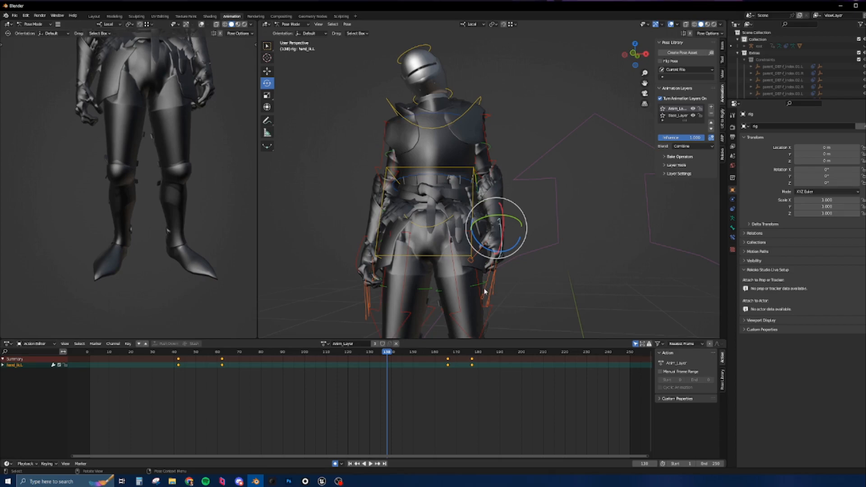
key("g")
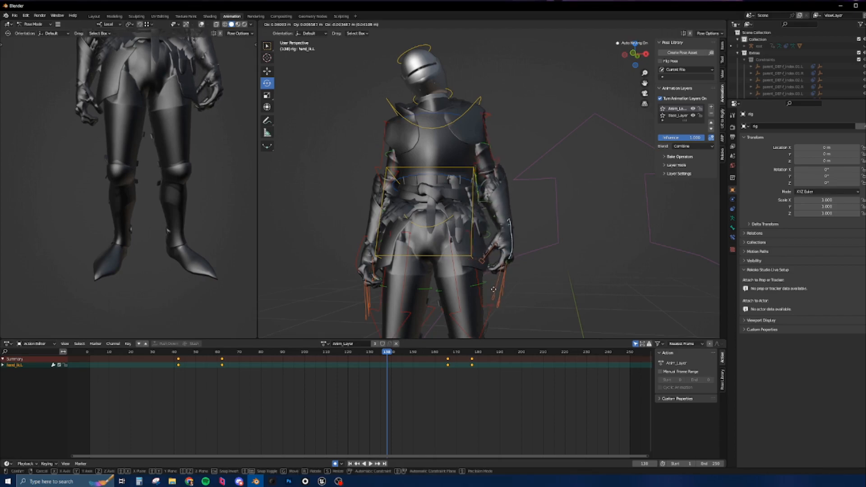
left_click(494, 289)
key("r")
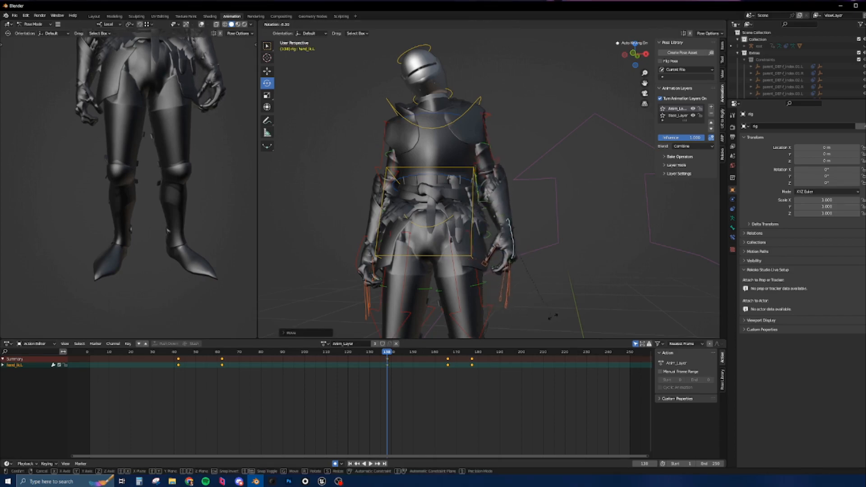
left_click(449, 346)
- Return to the keyframe at frame 62 and rotate the left hand IK control to straighten the wrist
left_click_drag(385, 354, 211, 357)
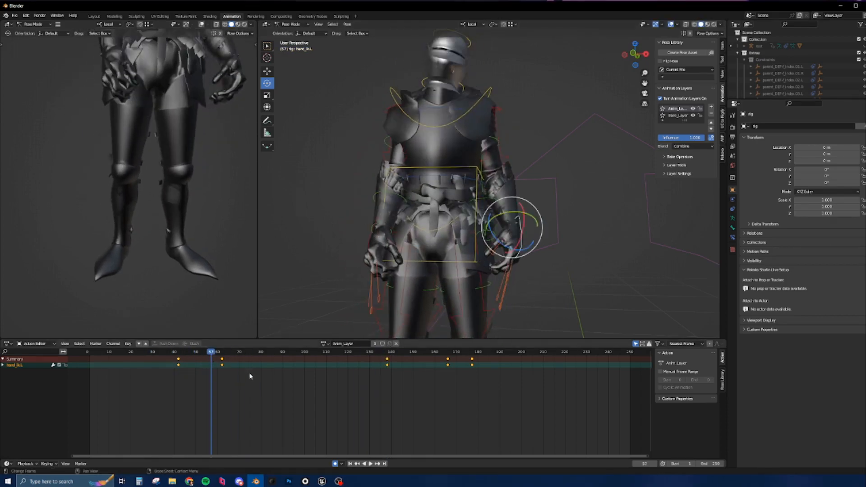
left_click(378, 463)
key("r")
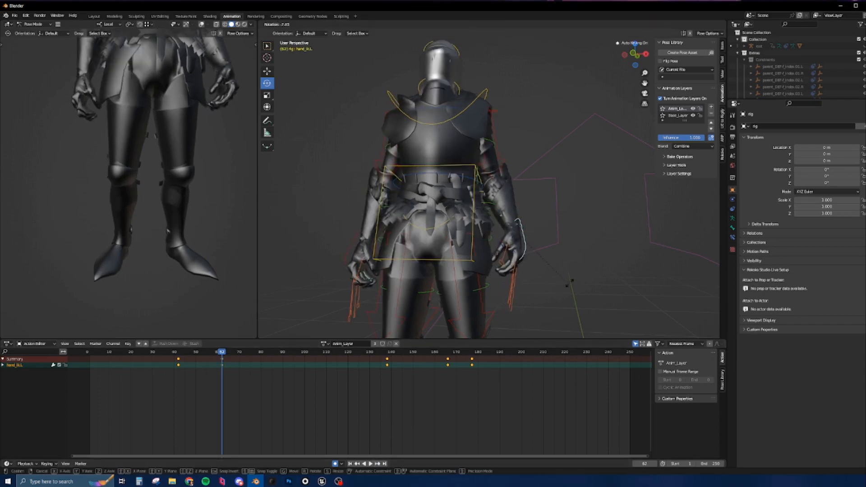
left_click(580, 274)
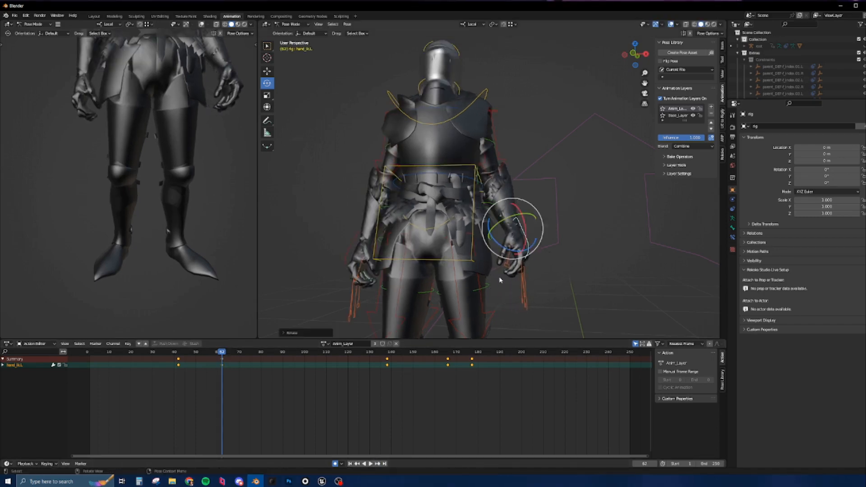
- At the frame 166 keyframe, rotate the left hand IK control to correct the wrist angle
left_click_drag(222, 352, 448, 368)
middle_click_drag(500, 240, 524, 245)
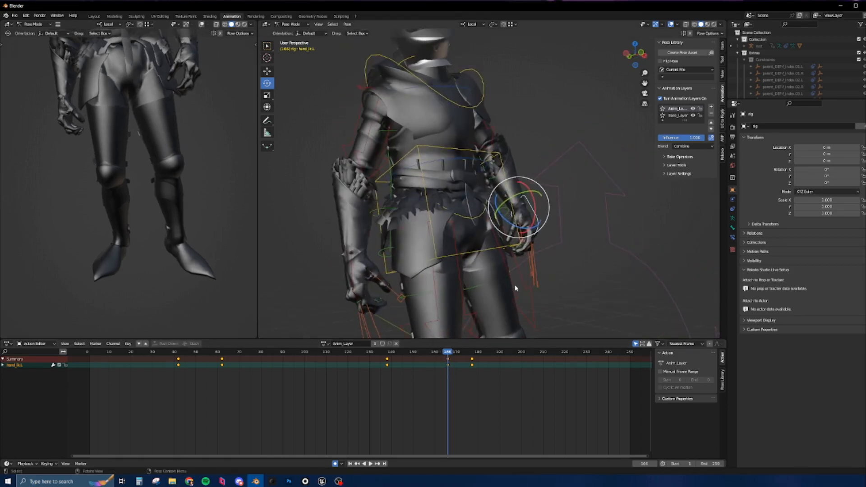
key("r")
left_click(535, 273)
- Return to frame 62 and move the left hand IK control slightly back toward the body
scroll(511, 289, "down", 2)
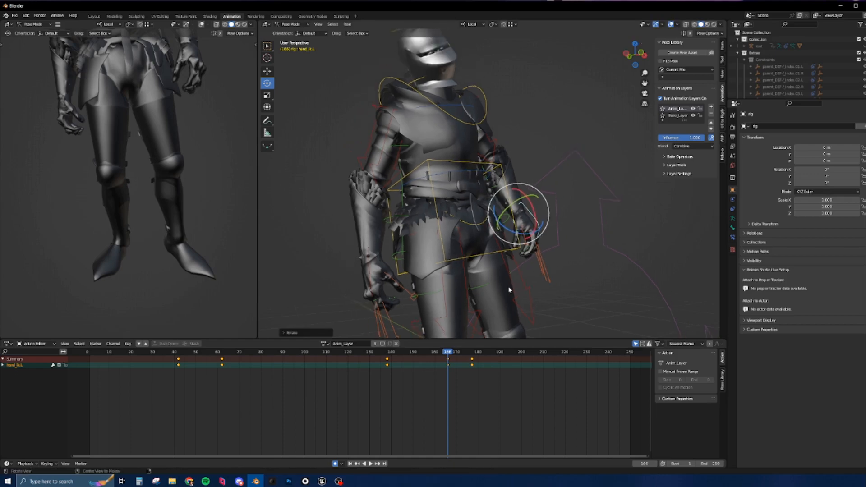
middle_click_drag(508, 290, 456, 291)
middle_click_drag(456, 291, 474, 280, "shift")
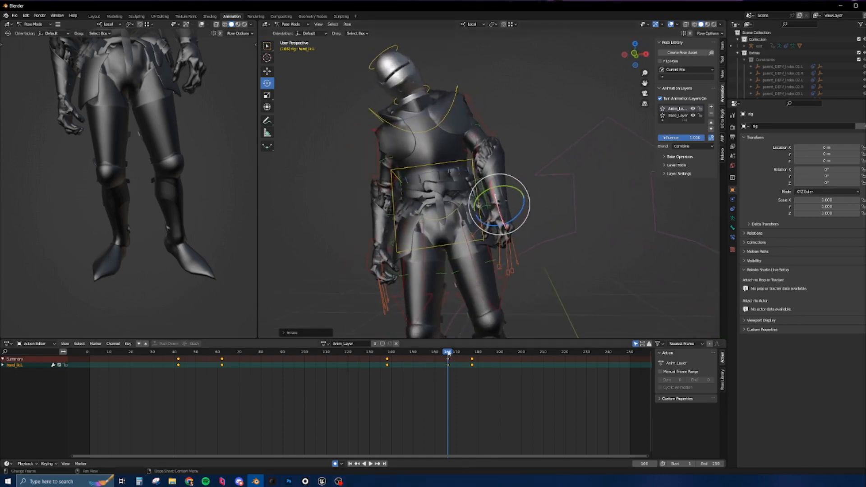
left_click_drag(448, 353, 208, 363)
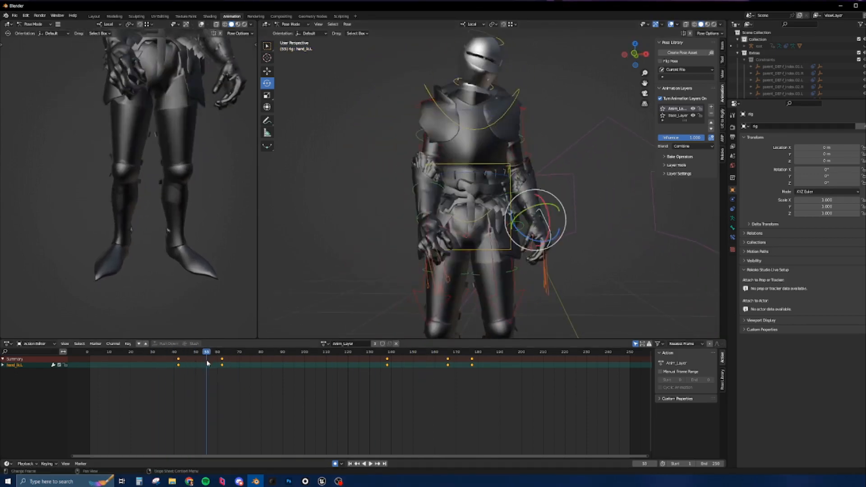
left_click(377, 464)
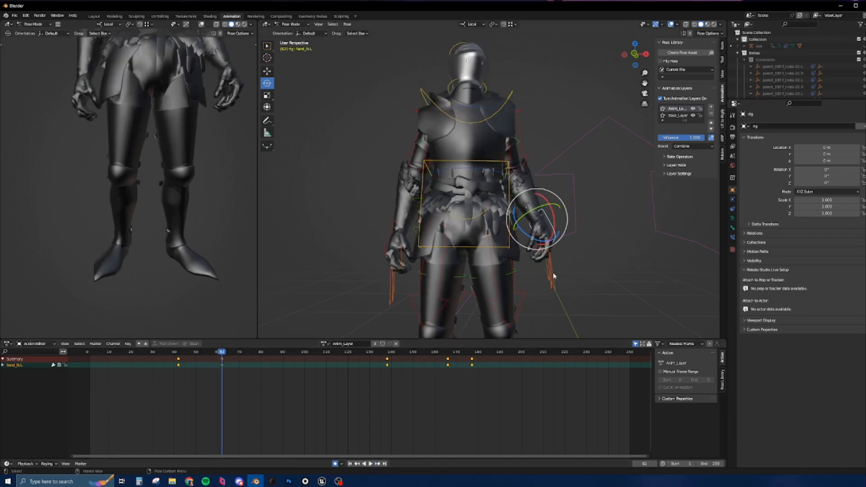
key("g")
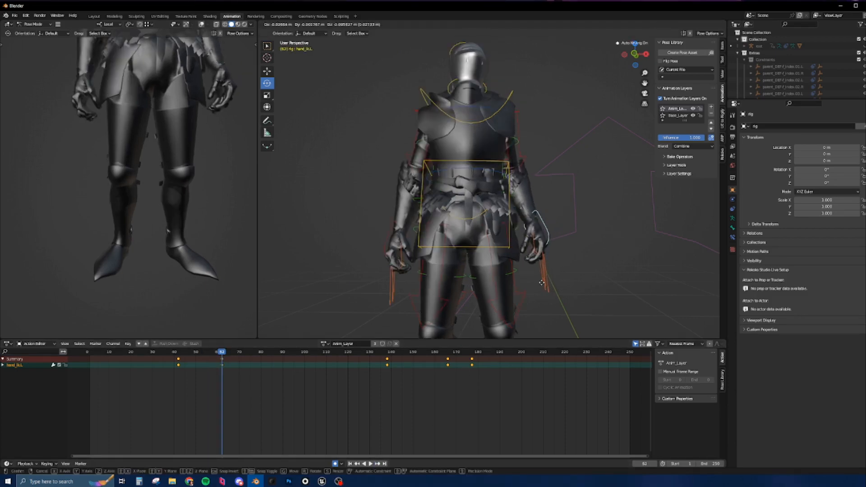
left_click(541, 283)
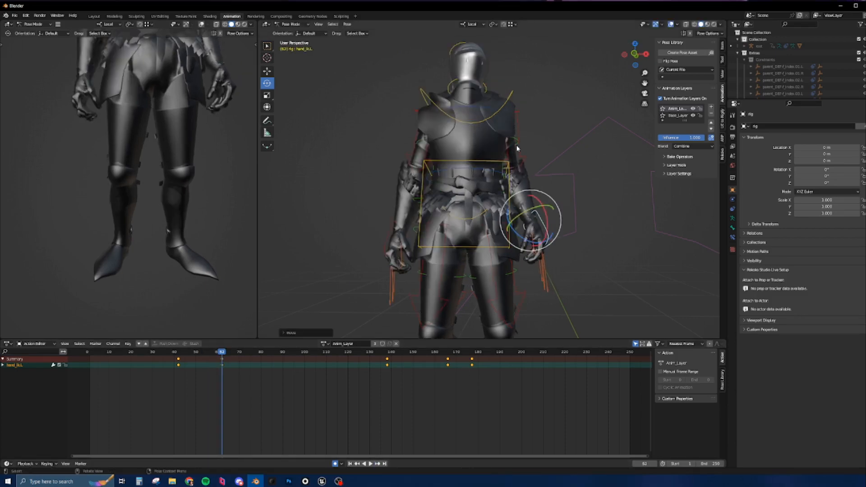
- Check the left hand's pose at the frame 138 keyframe and in the frames before it
left_click_drag(226, 355, 377, 372)
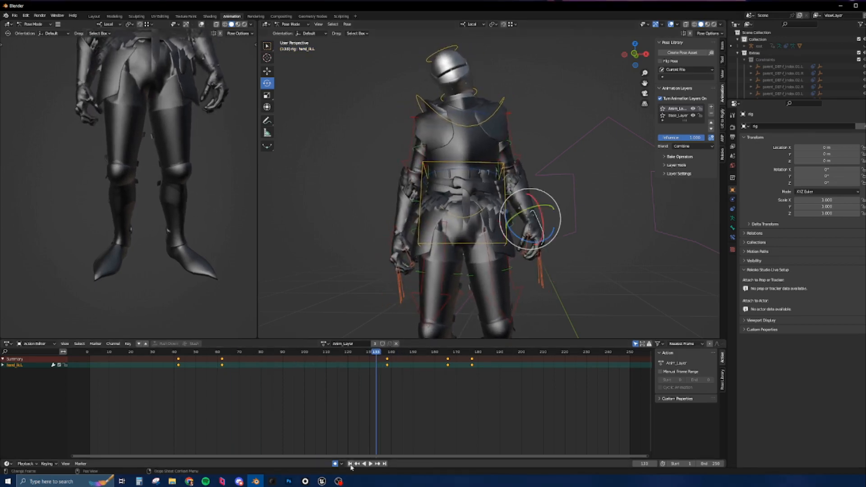
left_click(372, 465)
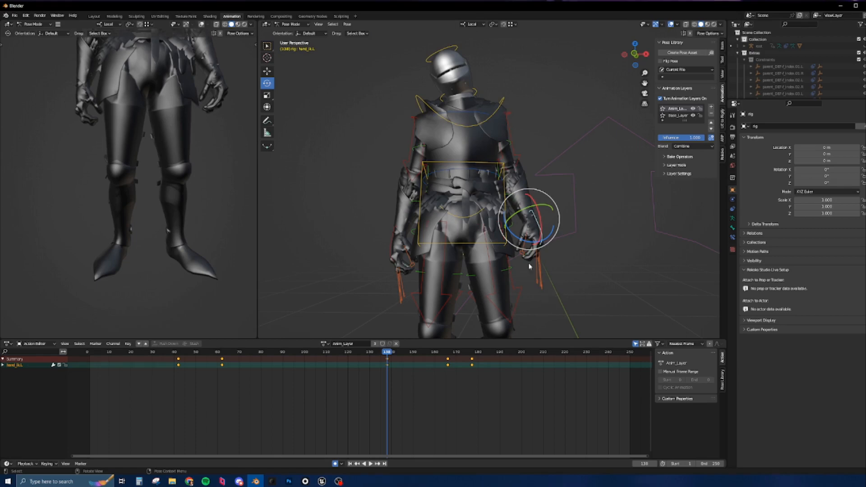
middle_click_drag(530, 267, 520, 282)
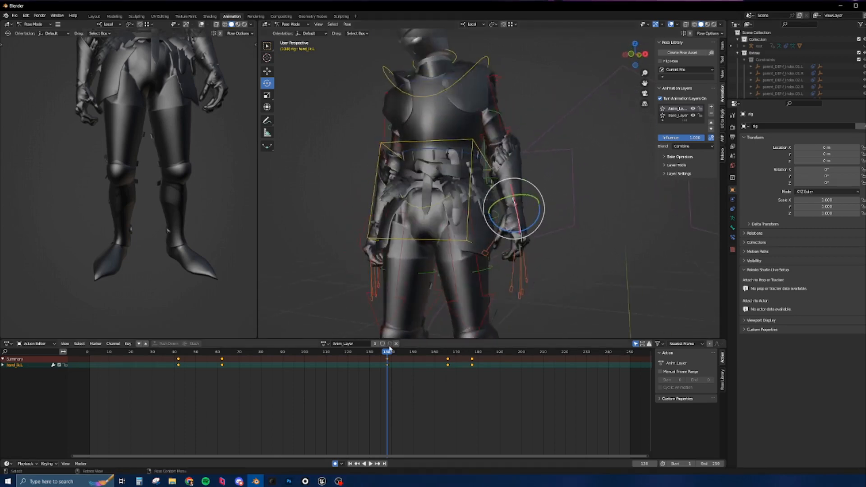
left_click_drag(382, 359, 293, 359)
- Select the left upper arm IK control and show its Base_Layer curves in the Graph Editor
left_click(499, 123)
scroll(513, 242, "down", 4)
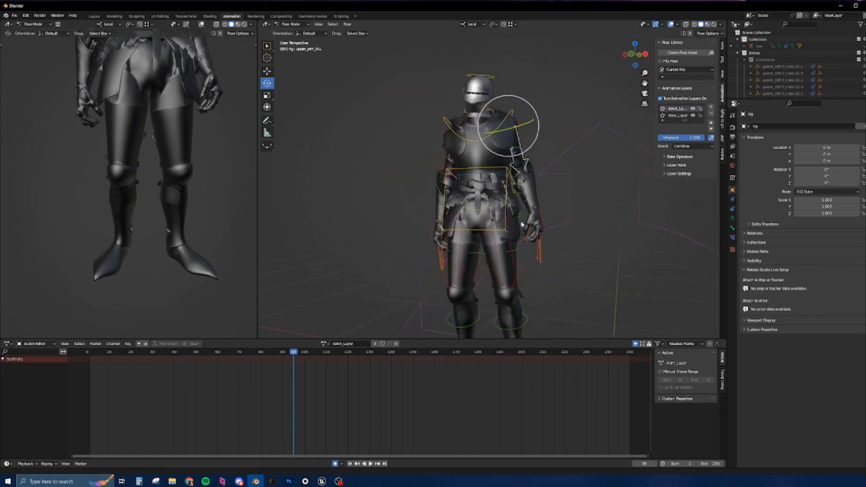
scroll(520, 168, "up", 4)
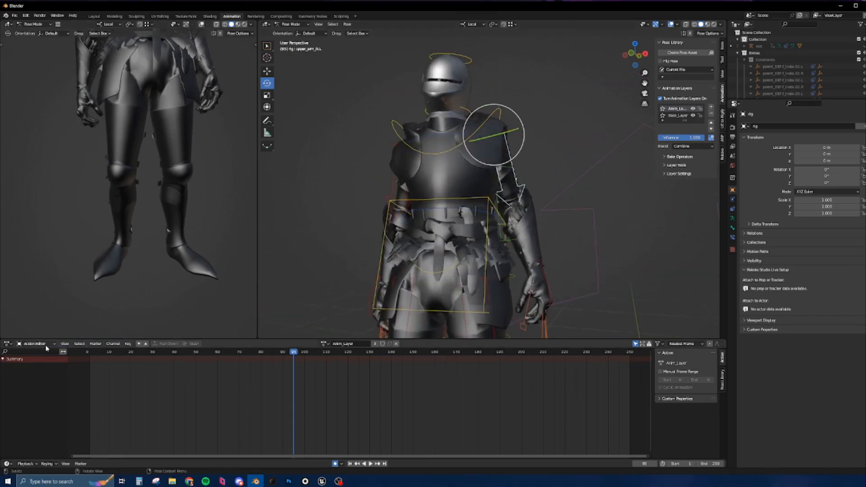
left_click(671, 116)
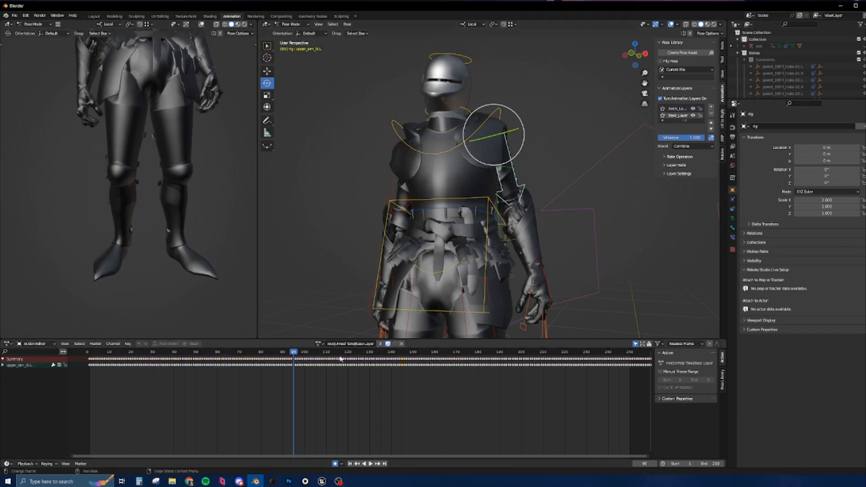
left_click(7, 345)
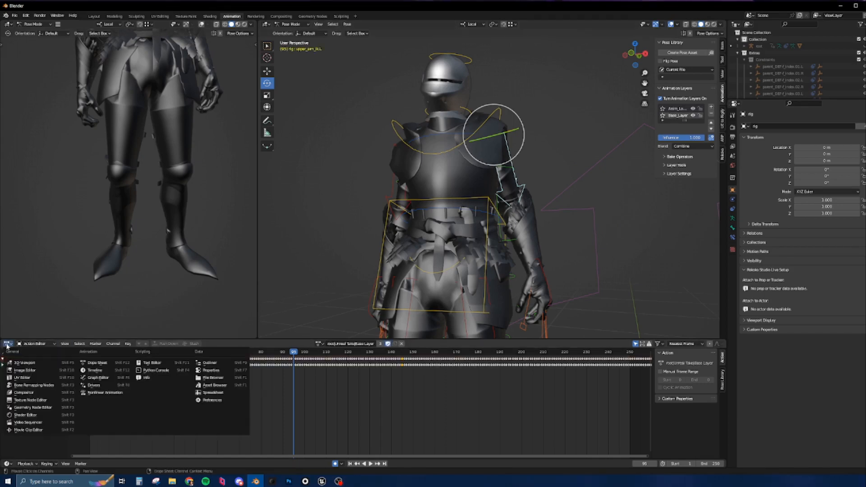
left_click(98, 377)
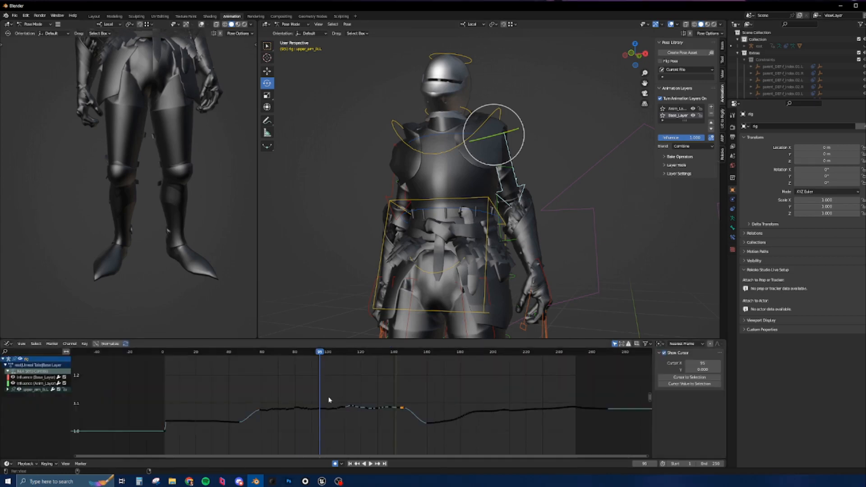
middle_click_drag(323, 410, 361, 393, "ctrl")
left_click_drag(353, 350, 358, 372)
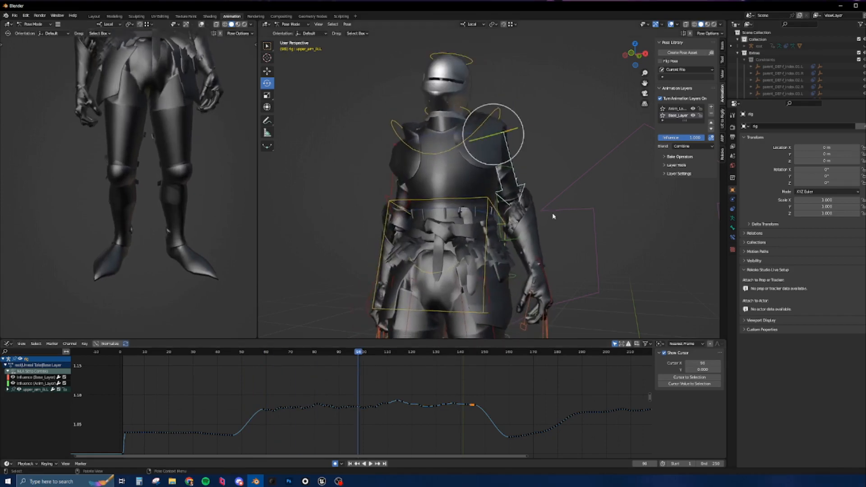
- Try a slight rotation of the left upper arm IK control
scroll(393, 392, "down", 6)
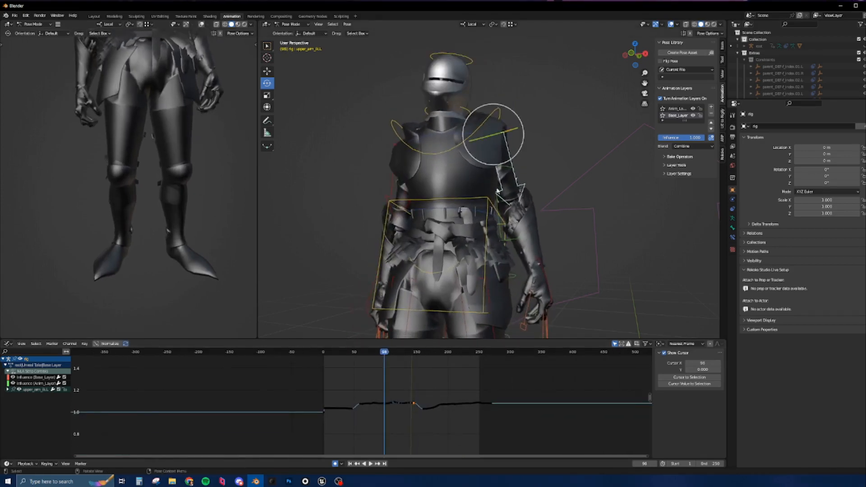
scroll(497, 191, "up", 6)
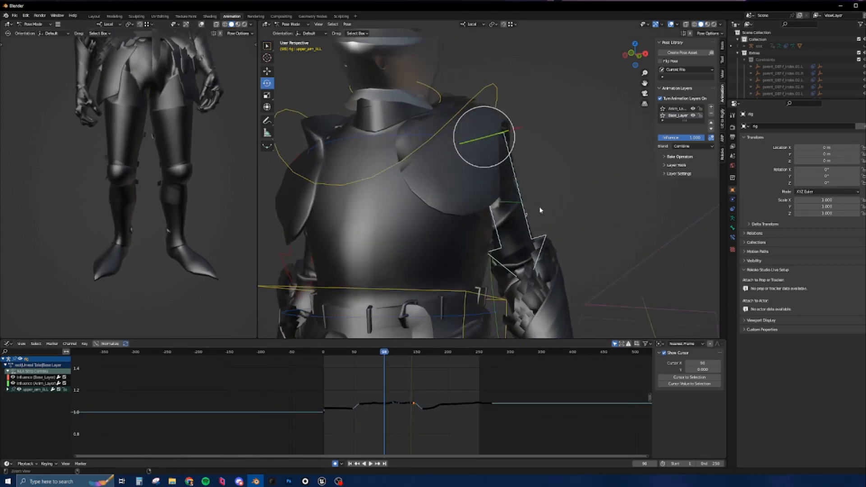
scroll(539, 210, "down", 3)
middle_click_drag(540, 210, 468, 211)
left_click_drag(476, 166, 481, 171)
key("ctrl+z")
- Expand the left upper arm channels and isolate the Y Euler Rotation curve
middle_click_drag(393, 412, 525, 365, "ctrl")
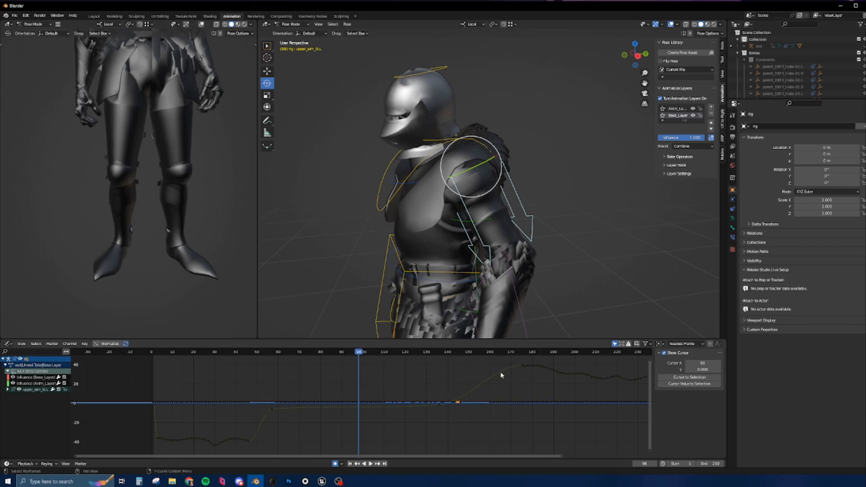
left_click(8, 389)
left_click(19, 390)
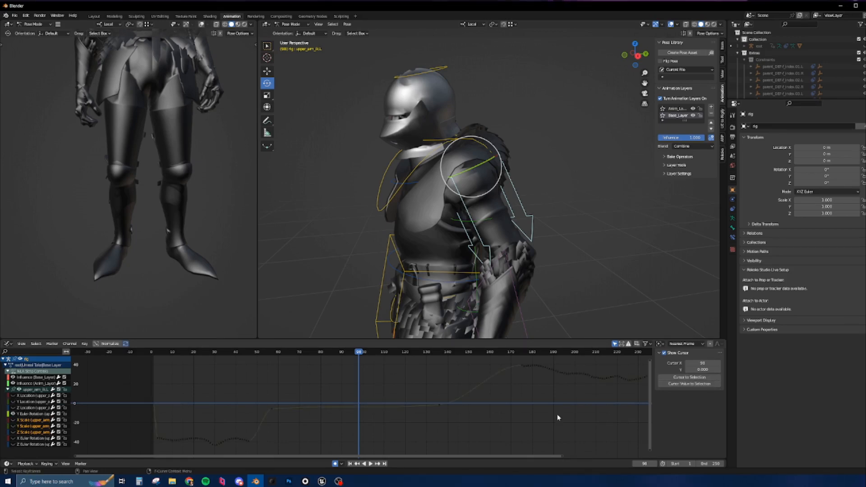
scroll(489, 400, "up", 3)
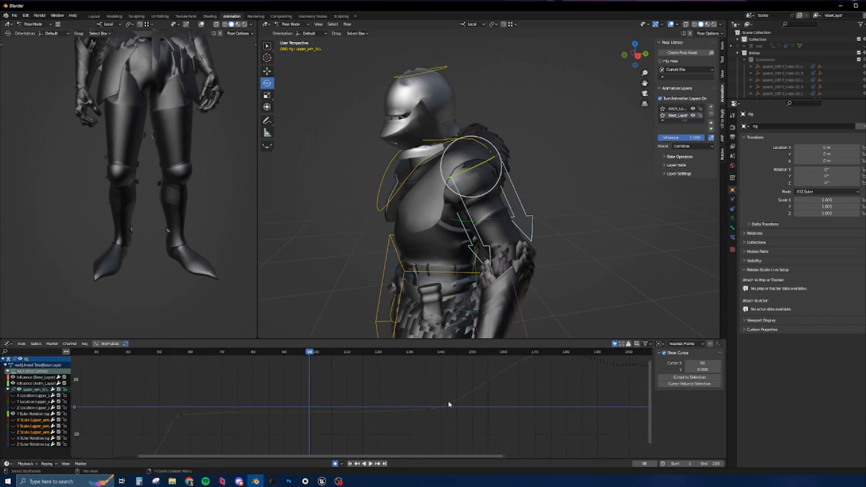
scroll(447, 402, "down", 3)
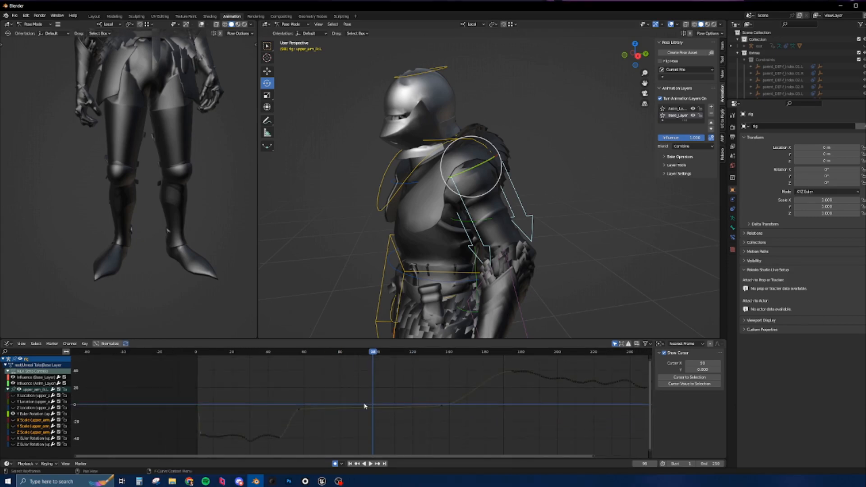
- Raise the Y Euler Rotation keyframe at frame 60 to about 6.45°
left_click_drag(371, 354, 302, 355)
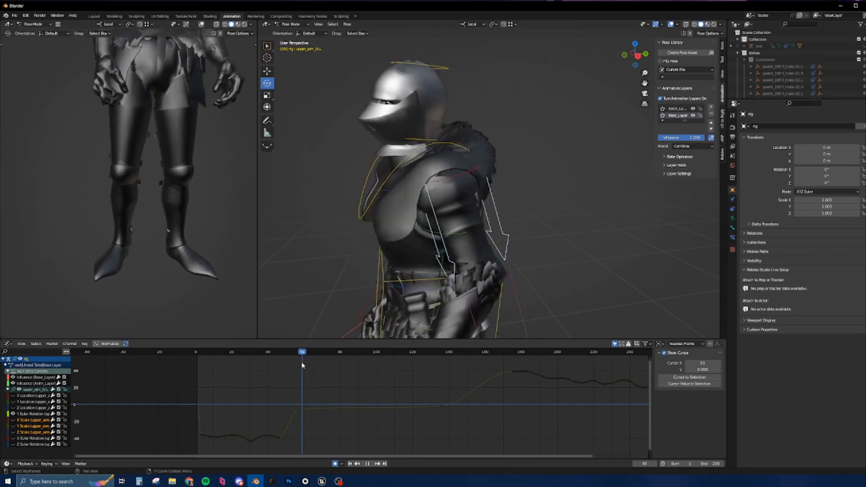
middle_click_drag(556, 250, 555, 254)
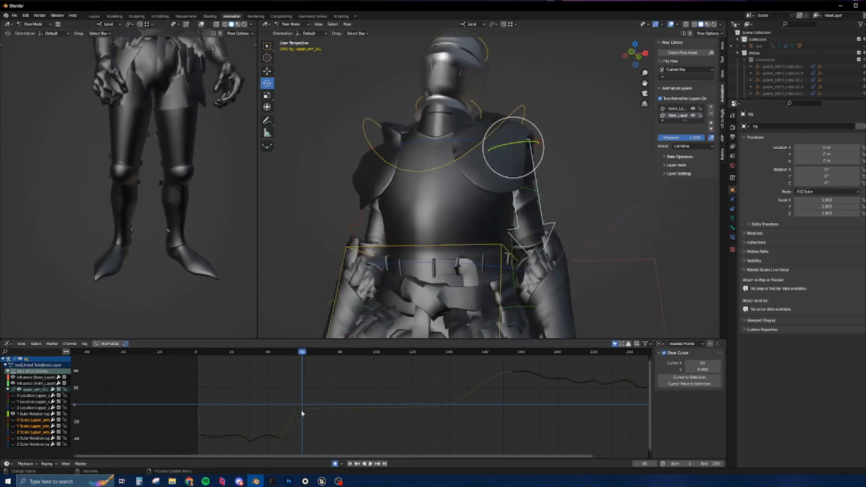
left_click_drag(300, 408, 305, 398)
key("space")
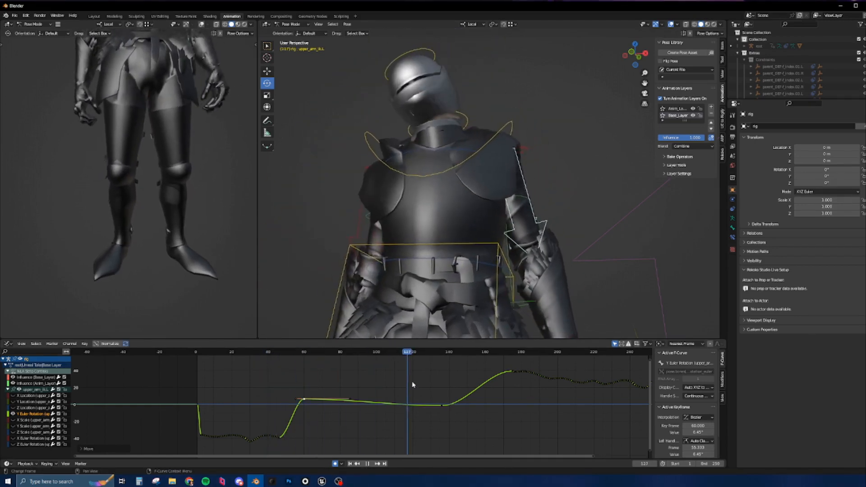
- Raise the Y Euler Rotation keyframe at frame 136 to about 3.73° and replay the motion from around frame 52
left_click_drag(463, 391, 442, 400)
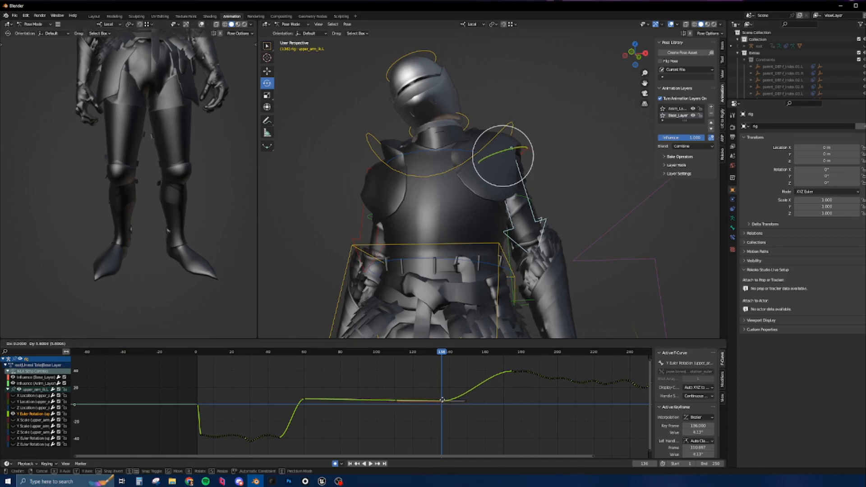
left_click_drag(440, 350, 291, 366)
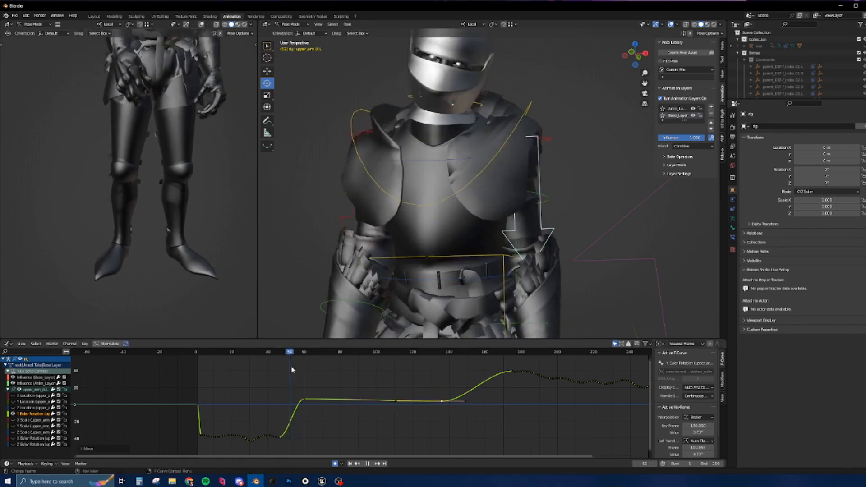
key("space")
key("space")
left_click_drag(344, 352, 288, 390)
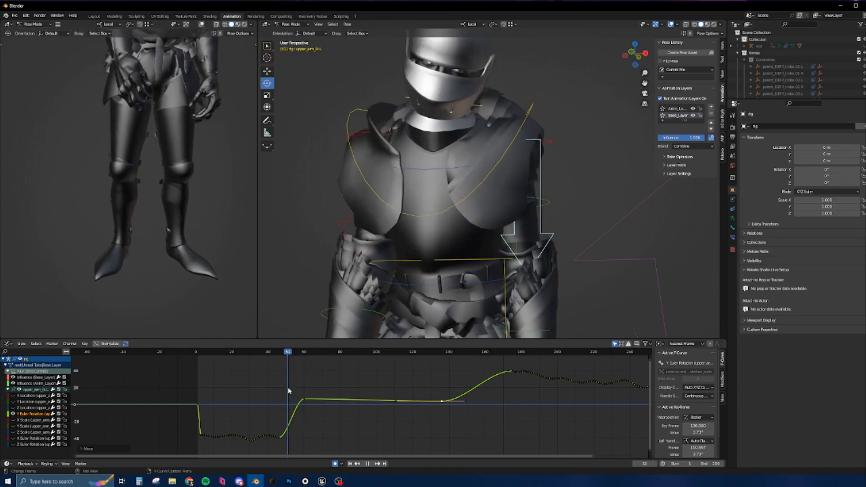
- Delete the Y Euler Rotation keyframes between about frames 39 and 46 to smooth the rise toward frame 60
middle_click_drag(400, 402, 421, 380)
middle_click_drag(300, 419, 340, 422, "ctrl")
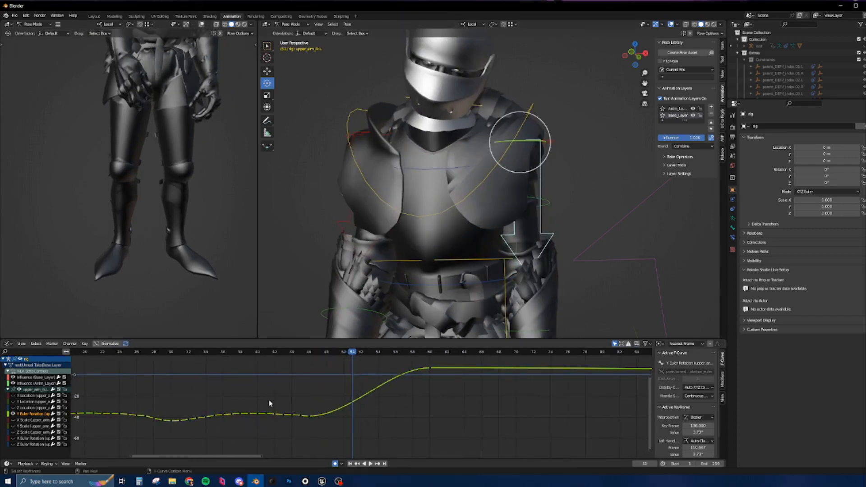
left_click_drag(269, 403, 328, 445)
key("Delete")
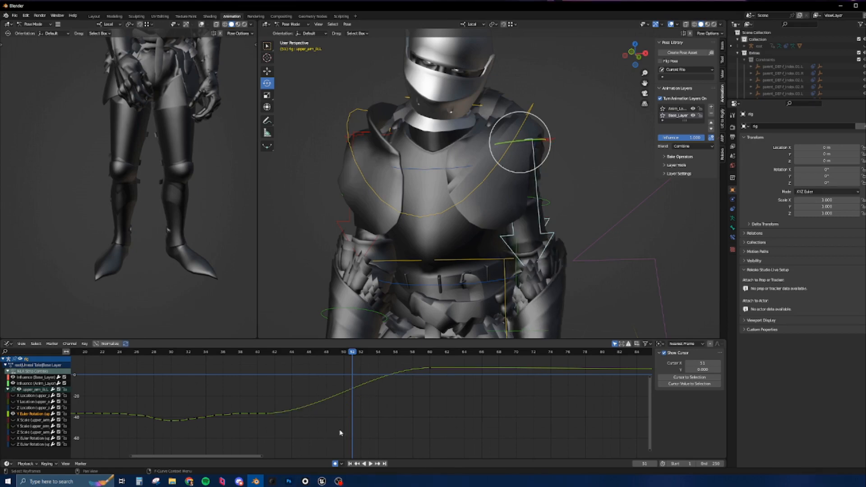
mouse_move(352, 352)
left_mouse_down()
mouse_move(286, 351)
mouse_move(335, 351)
left_mouse_up()
middle_click_drag(363, 396, 384, 383)
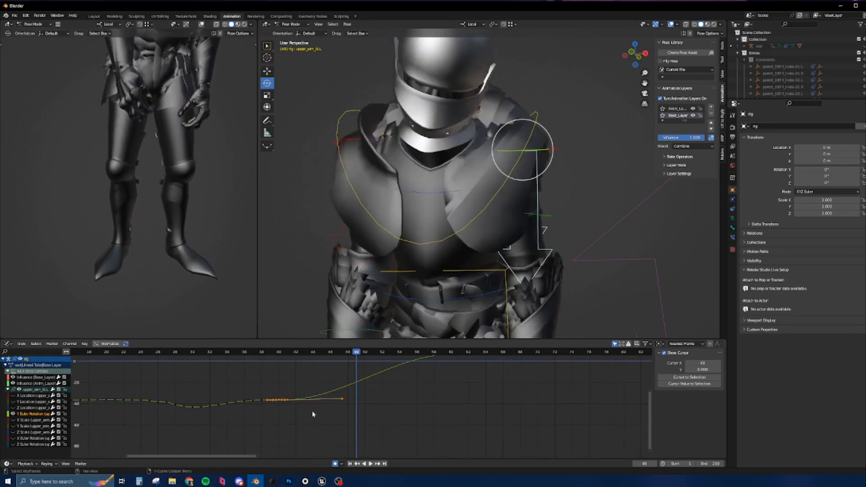
key("Delete")
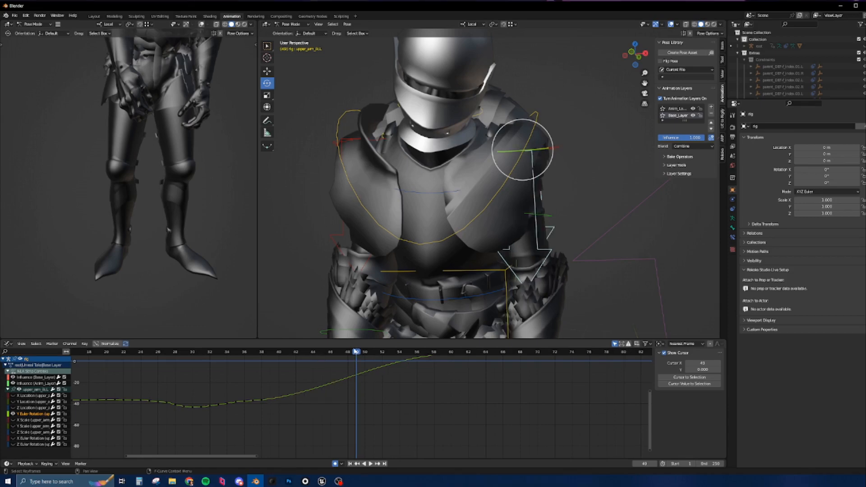
- Scrub and play through the start of the animation to check the left upper arm's smoothed transition
left_click_drag(355, 351, 262, 364)
mouse_move(404, 408)
middle_mouse_down("ctrl")
mouse_move(369, 425)
mouse_move(401, 391)
middle_mouse_up("ctrl")
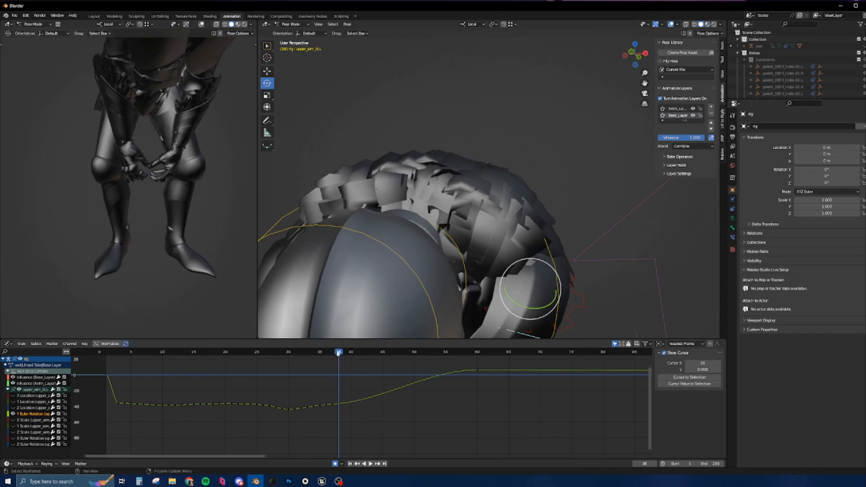
left_click_drag(337, 353, 407, 365)
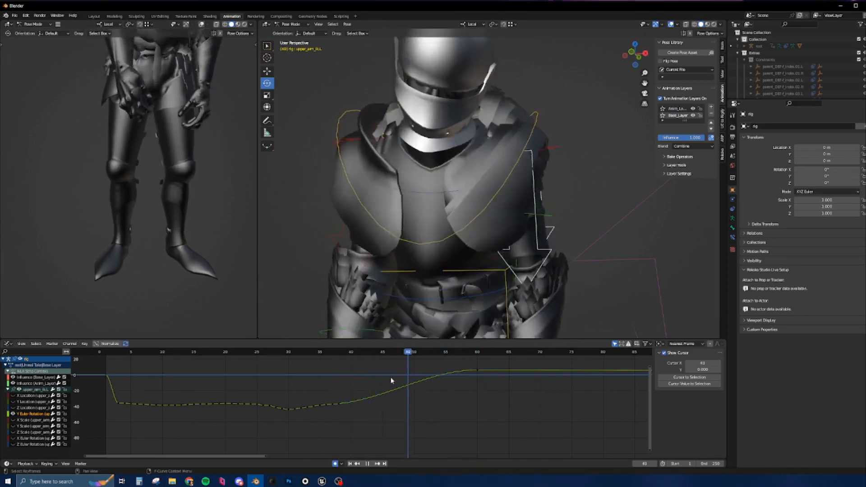
key("space")
middle_click_drag(503, 401, 484, 407, "ctrl")
middle_click_drag(484, 408, 435, 405)
left_click_drag(449, 355, 384, 374)
key("space")
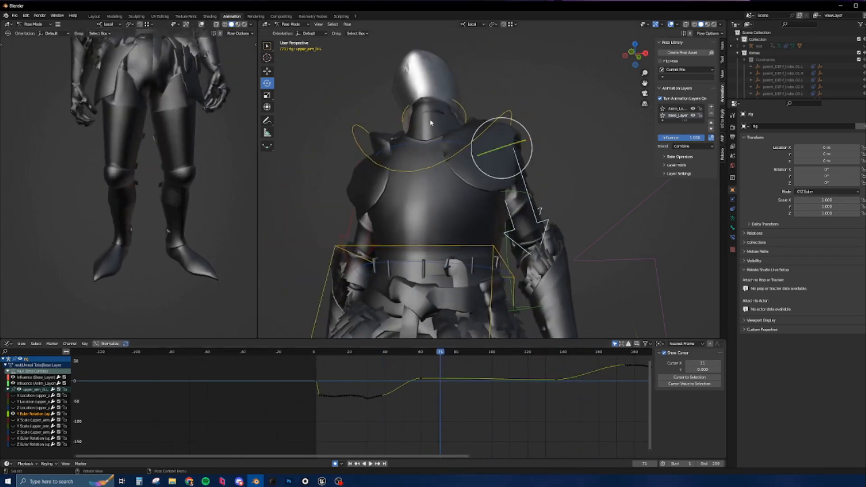
- Examine the left shoulder and upper arm from the side at frame 71
middle_click_drag(467, 187, 384, 167)
scroll(392, 158, "up", 3)
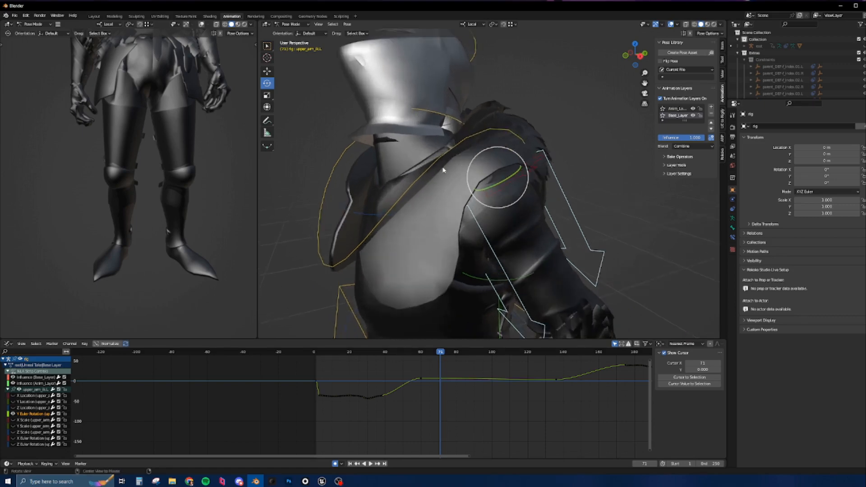
scroll(391, 158, "down", 3)
middle_click_drag(391, 159, 445, 204)
scroll(446, 204, "down", 2)
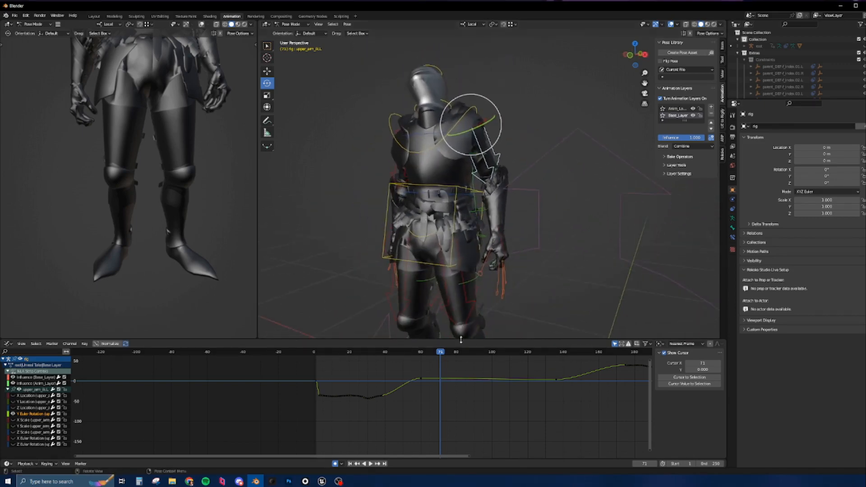
- Play back and scrub the animation to review the knight's full-body and left arm motion
key("space")
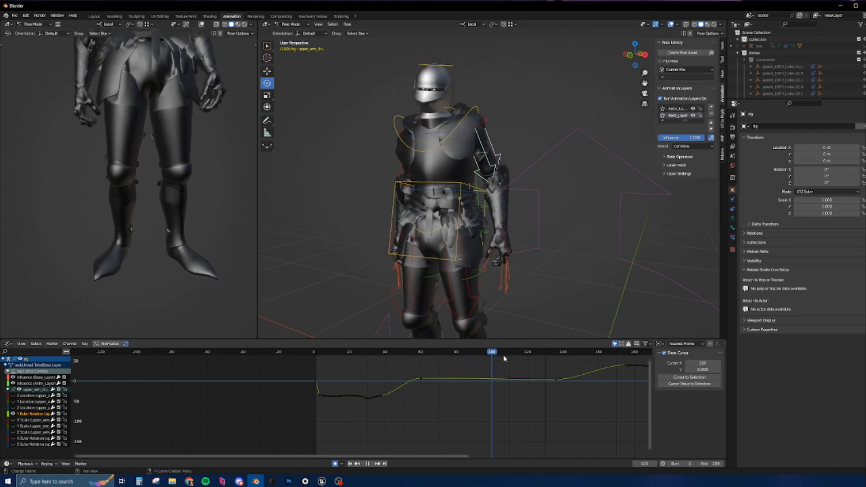
left_click_drag(576, 368, 510, 378)
key("space")
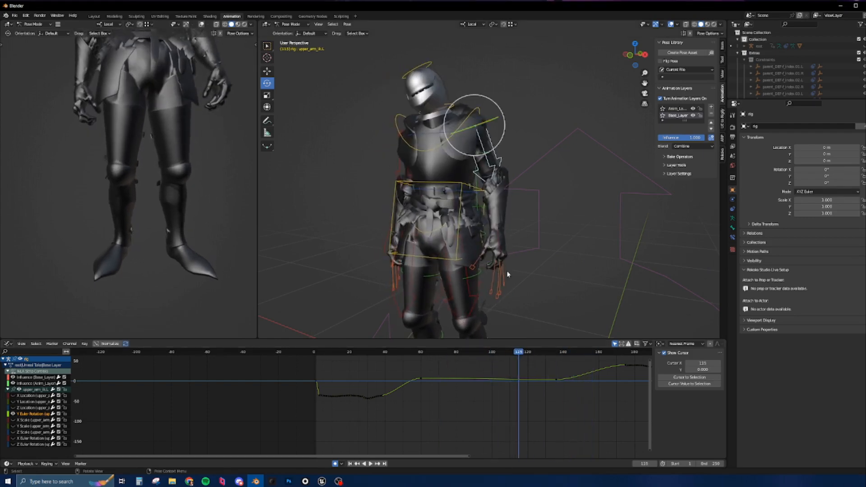
key("space")
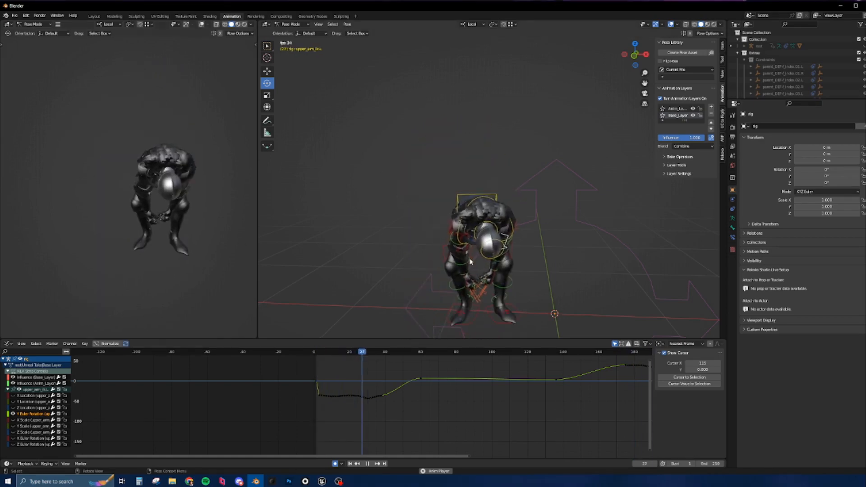
key("space")
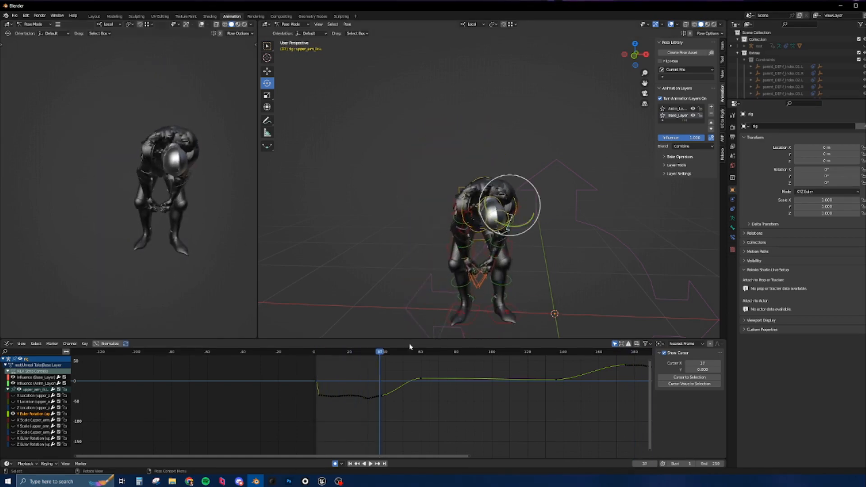
left_click_drag(379, 355, 518, 362)
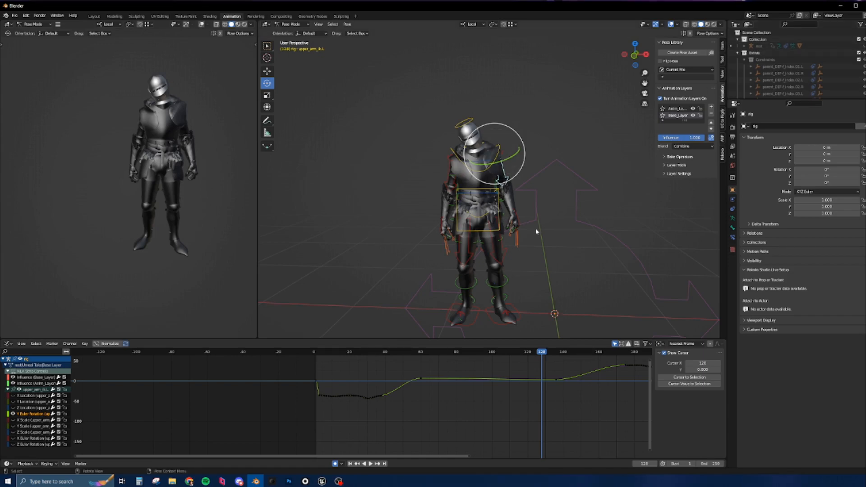
- Switch from Pose Mode to Object Mode and select the root armature beside the knight
middle_click_drag(536, 229, 519, 229)
scroll(500, 206, "up", 1)
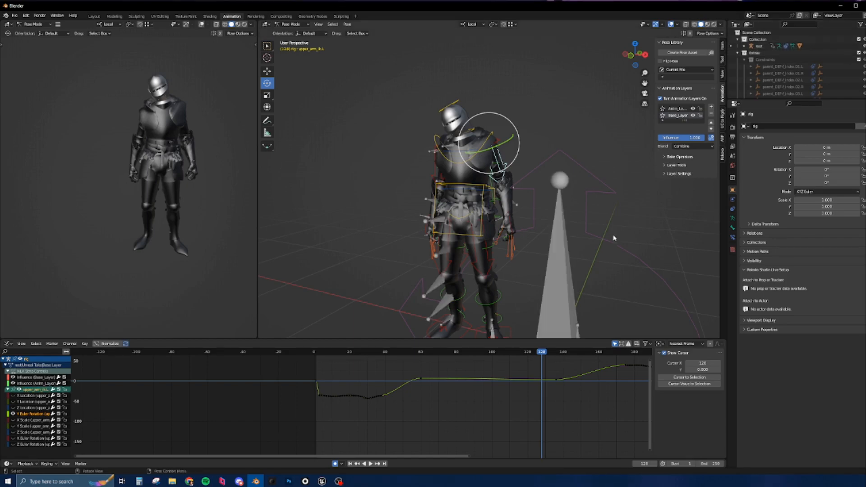
middle_click_drag(584, 226, 573, 232)
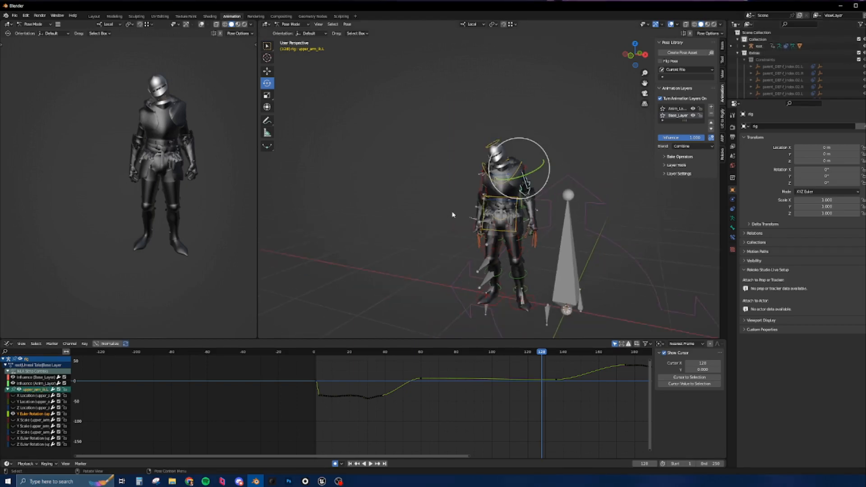
key("ctrl+Tab")
left_click(567, 233)
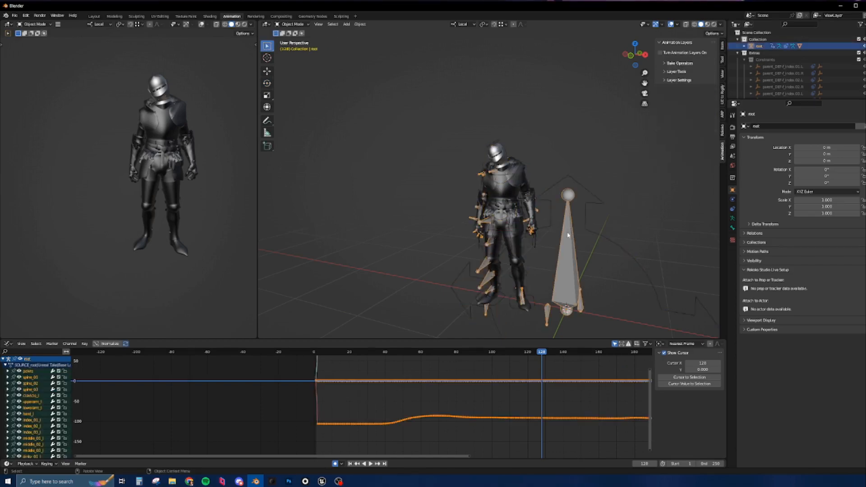
scroll(518, 213, "up", 2)
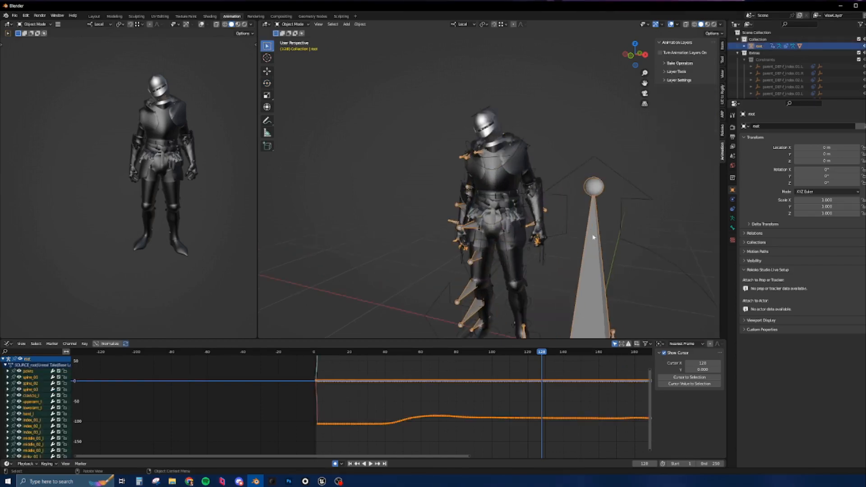
- Start an FBX export and choose KnightTest01.fbx in the Out folder as the file to overwrite
left_click(15, 15)
mouse_move(37, 119)
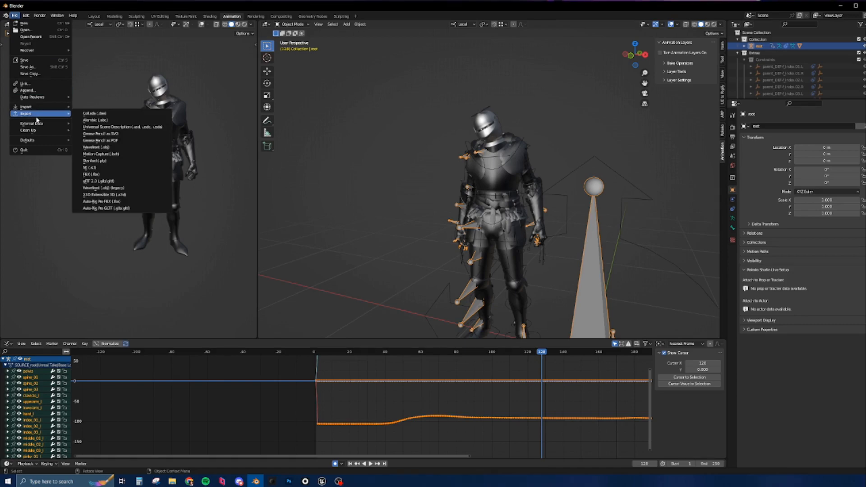
left_click(108, 174)
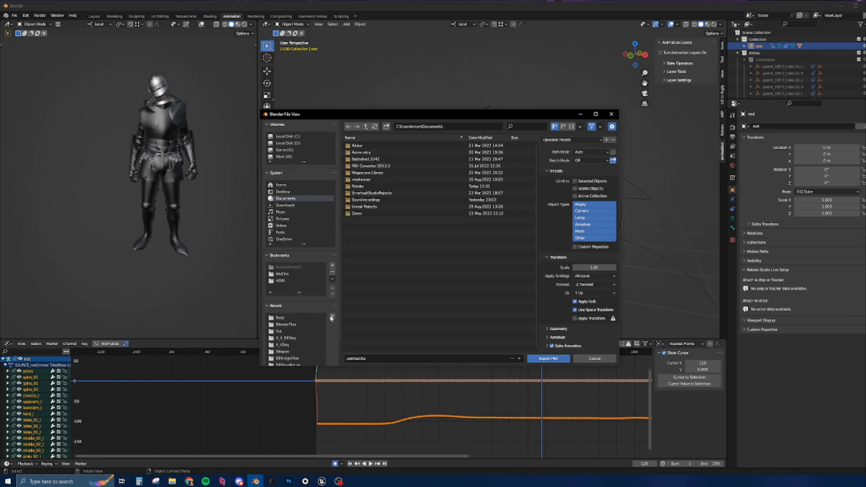
left_click(280, 317)
left_click(353, 145)
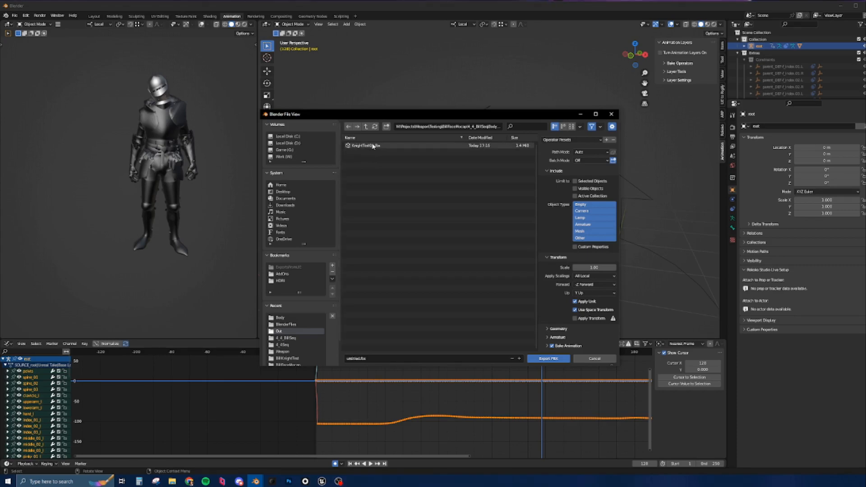
left_click(373, 146)
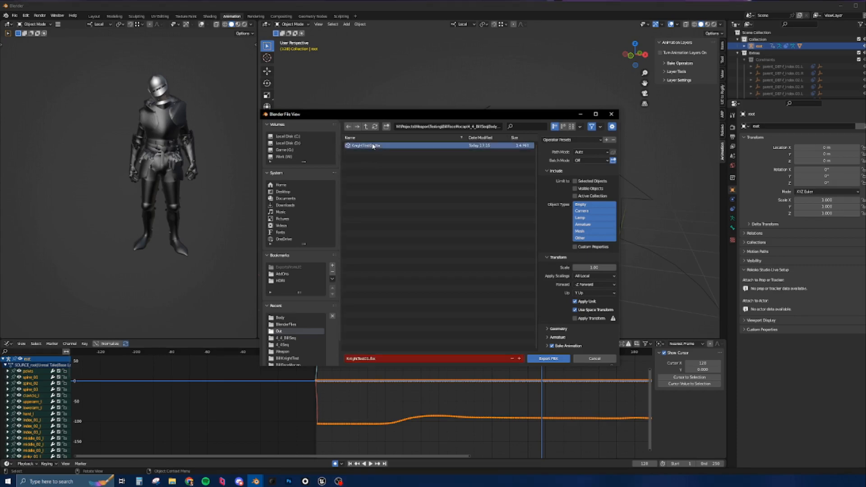
- Load the saved operator preset listed after StandardExports, which limits the FBX export to selected objects
left_click(572, 140)
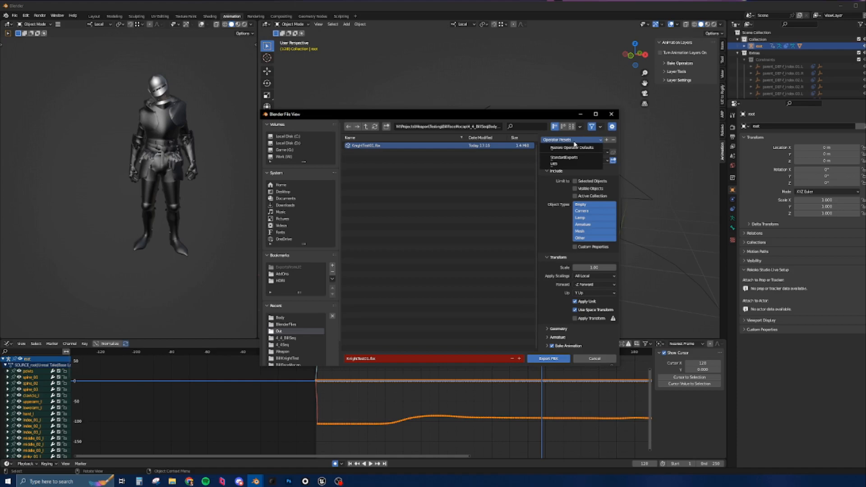
left_click(557, 165)
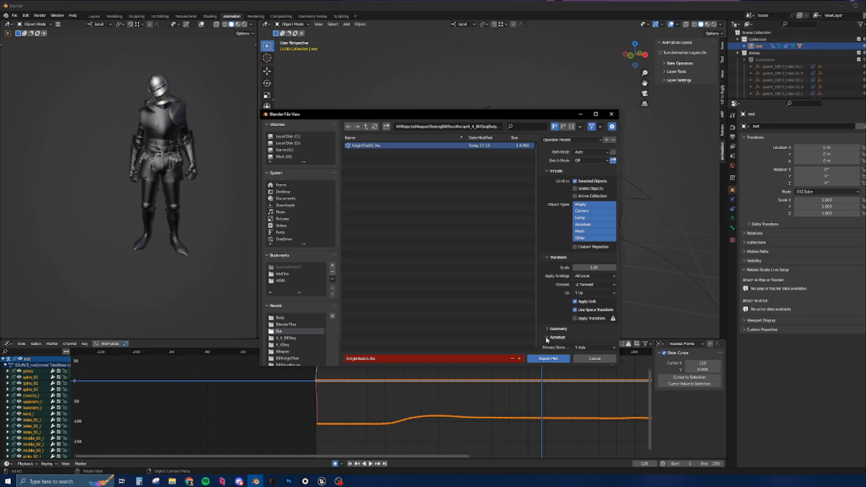
scroll(557, 296, "down", 3)
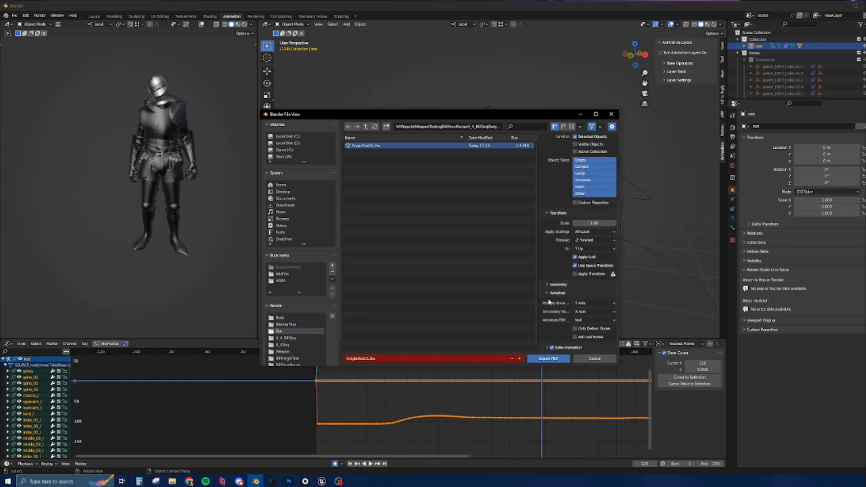
- Choose the smoothing type in the Geometry export settings and expand the Bake Animation settings
left_click(545, 285)
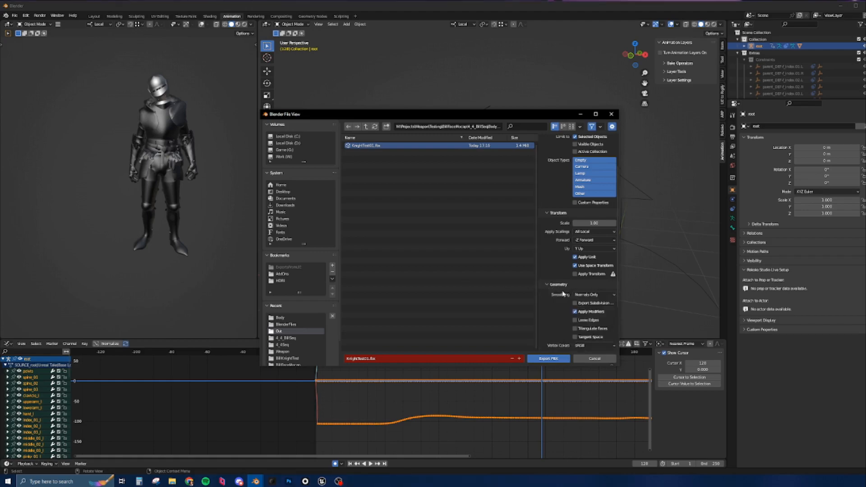
left_click(594, 294)
left_click(588, 319)
left_click(543, 285)
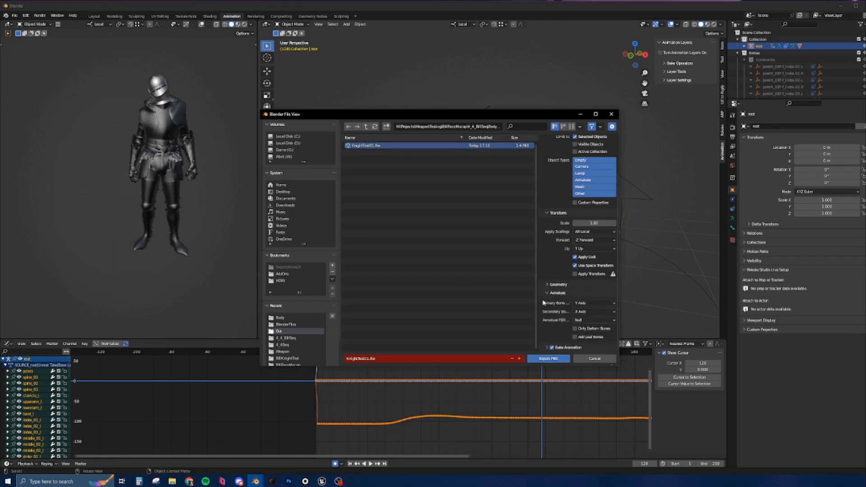
left_click(547, 347)
scroll(552, 331, "down", 3)
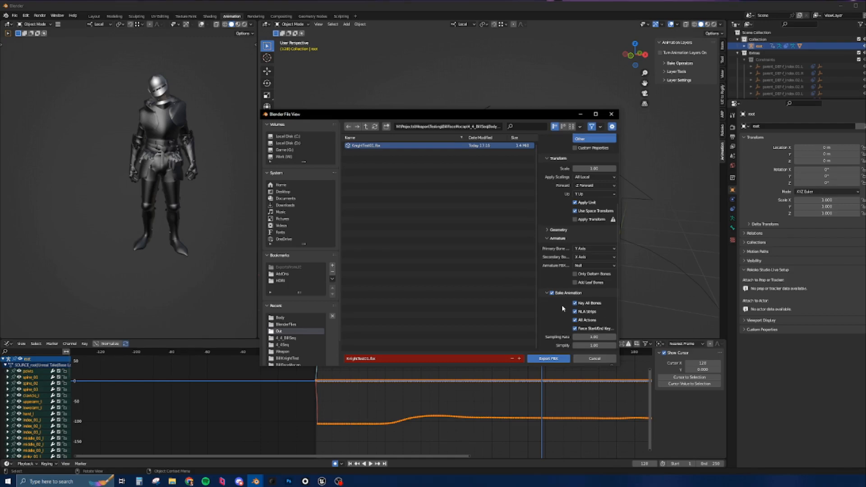
- Check the available actions in the Action Editor and export the FBX over KnightTest01.fbx
left_click_drag(498, 120, 731, 76)
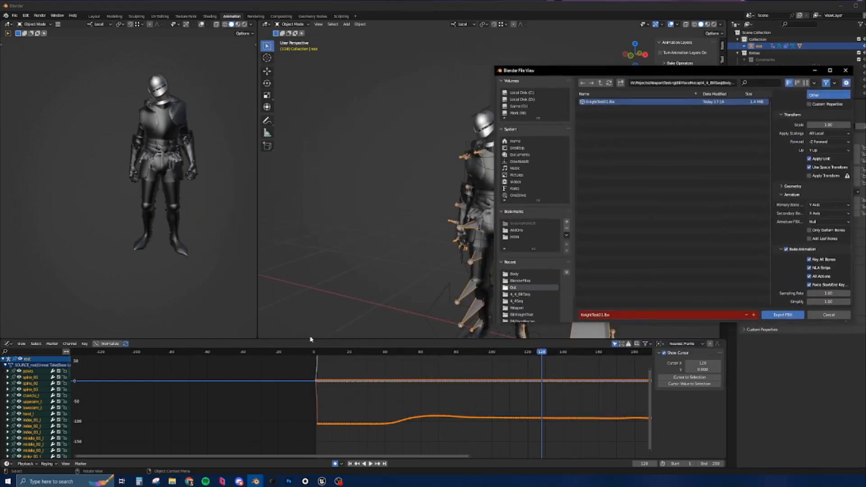
left_click(7, 344)
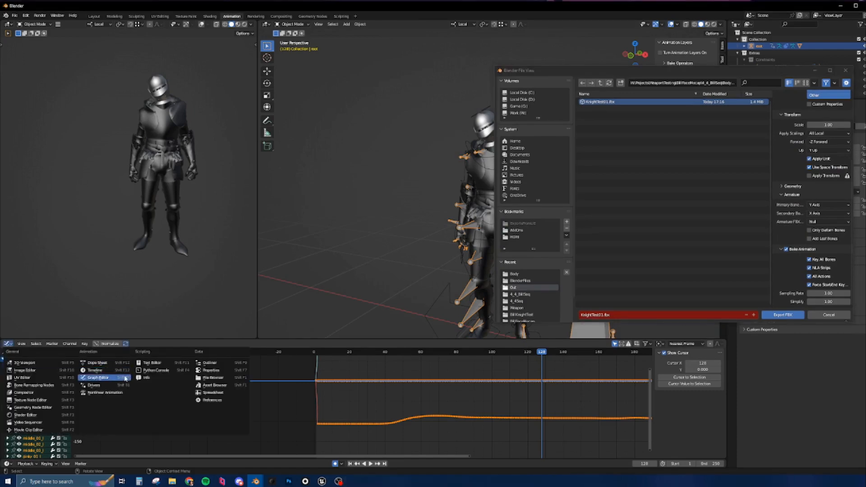
left_click(104, 363)
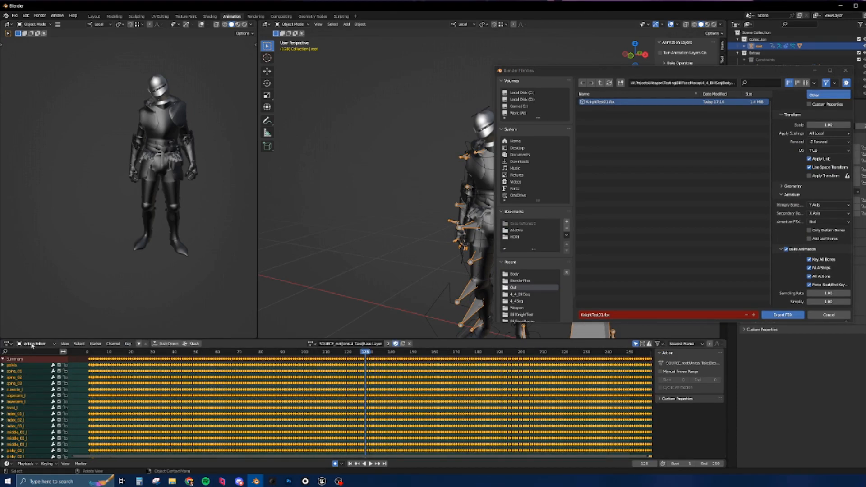
left_click(310, 344)
left_click_drag(604, 74, 368, 86)
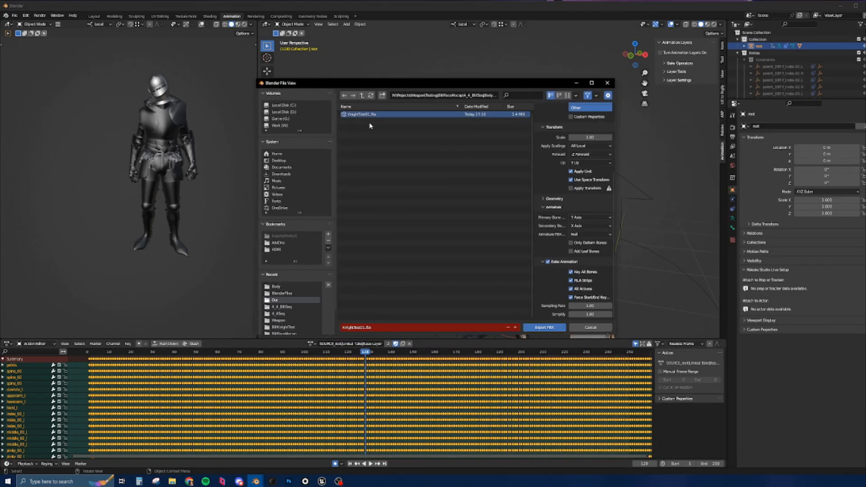
left_click(311, 343)
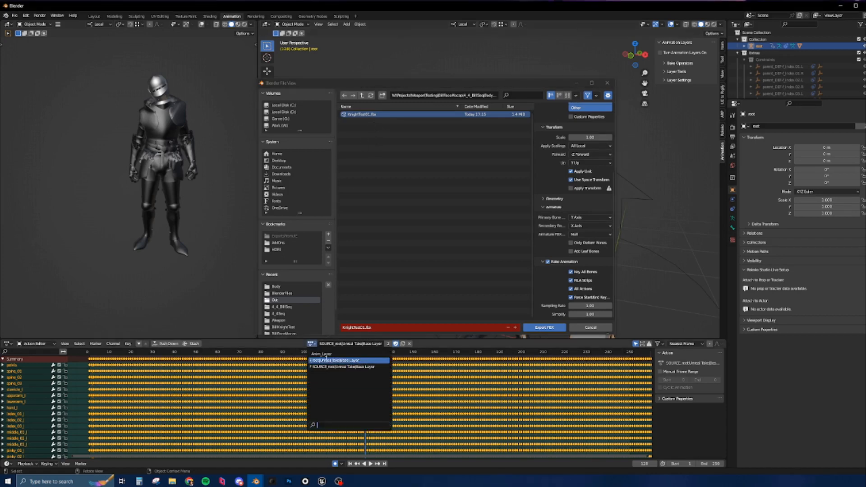
left_click(420, 85)
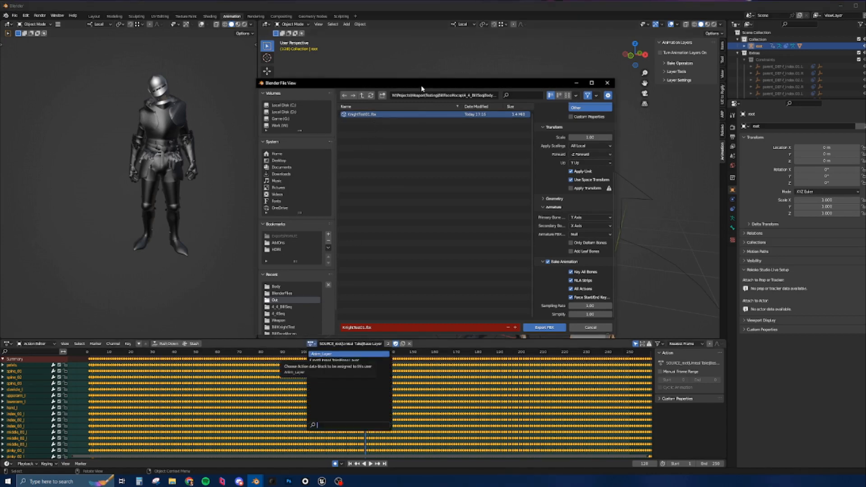
left_click(543, 327)
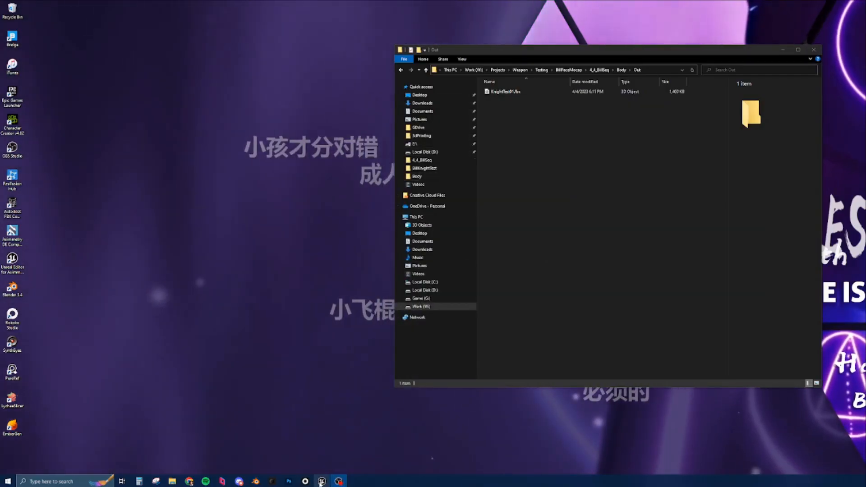
- Switch to Unreal Engine and bring KnightTest01.fbx from the Out folder into the GKnight Meshes folder for import
left_click(321, 481)
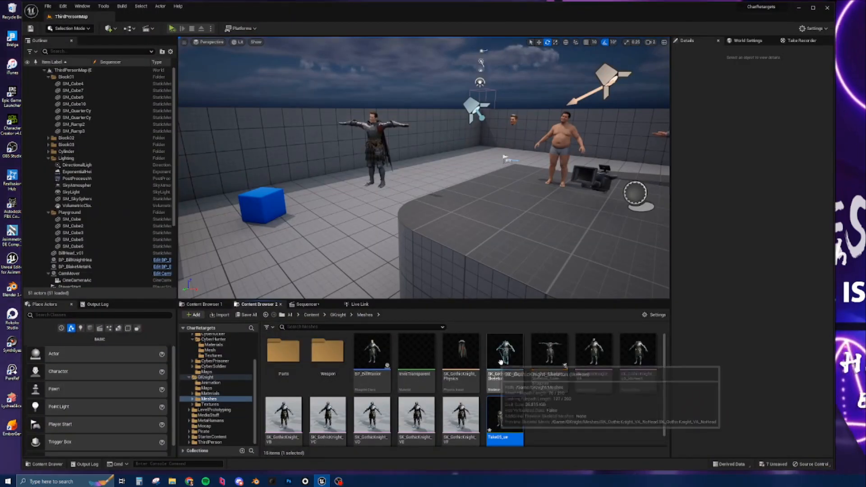
left_click(543, 421)
mouse_move(172, 479)
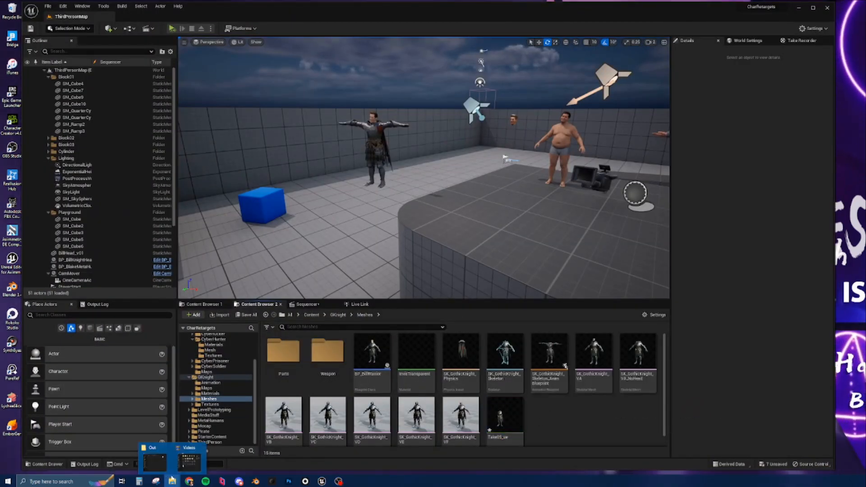
left_click(167, 460)
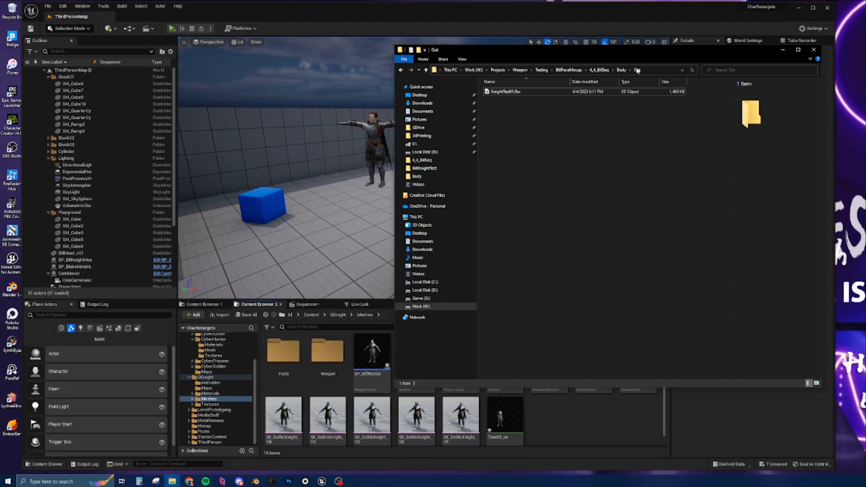
left_click(498, 92)
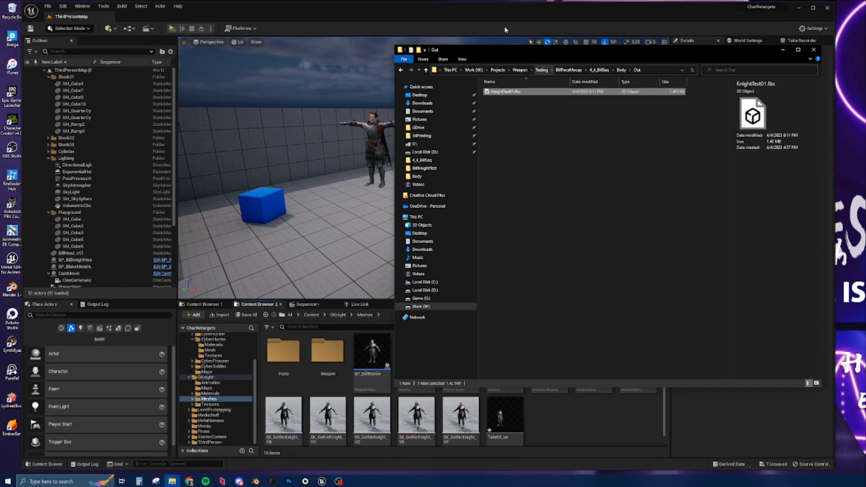
left_click_drag(504, 50, 479, 27)
left_click_drag(479, 68, 567, 332)
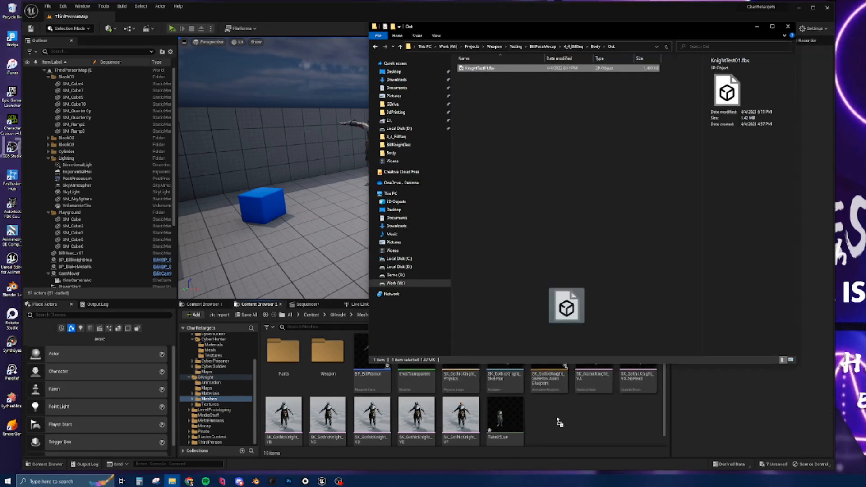
left_click_drag(559, 421, 558, 420)
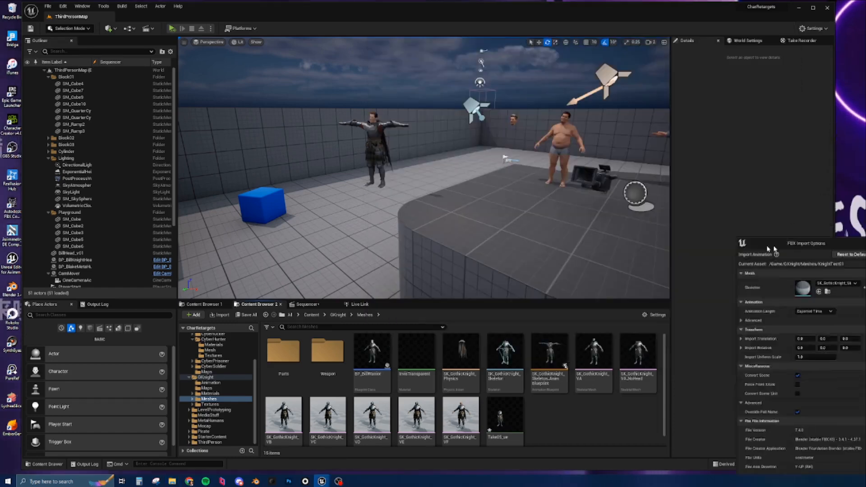
- Assign SK_GothicKnight_Skeleton as the skeleton in the FBX import options and import all animations
left_click_drag(773, 248, 574, 56)
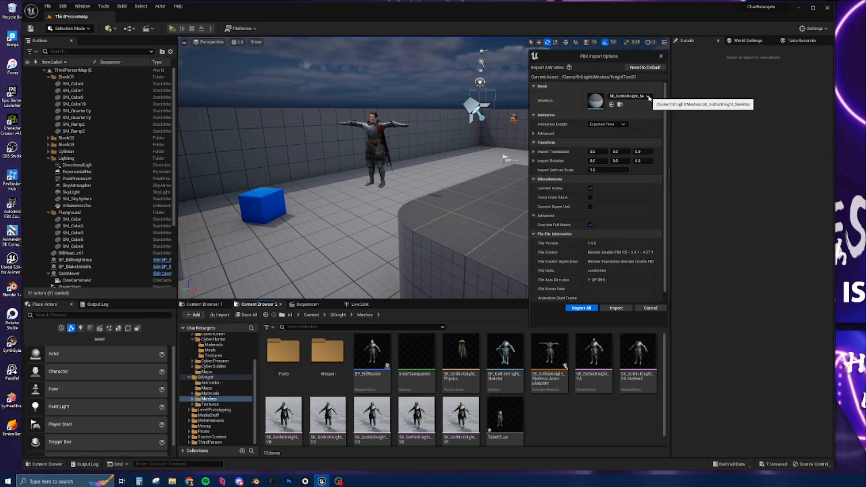
left_click(629, 96)
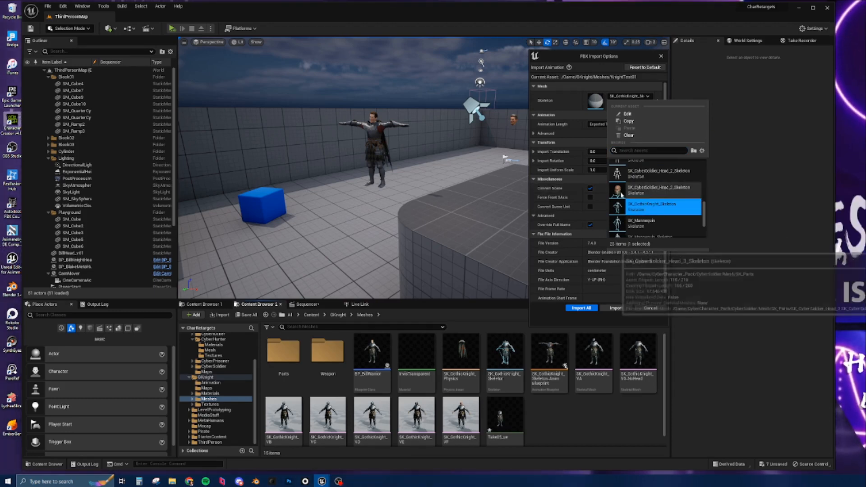
left_click(645, 191)
left_click(645, 99)
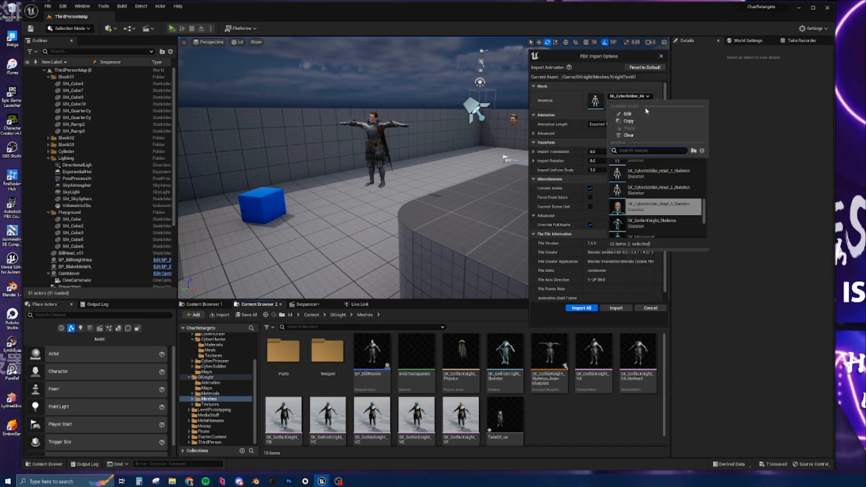
left_click(637, 224)
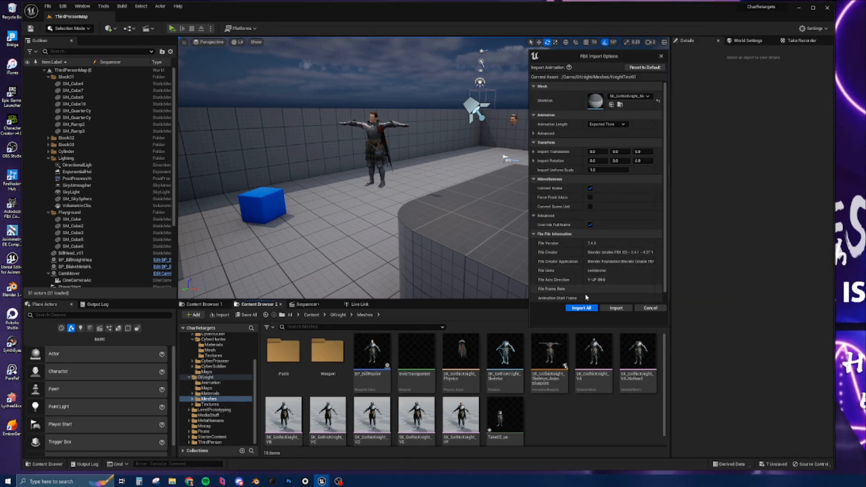
left_click(580, 308)
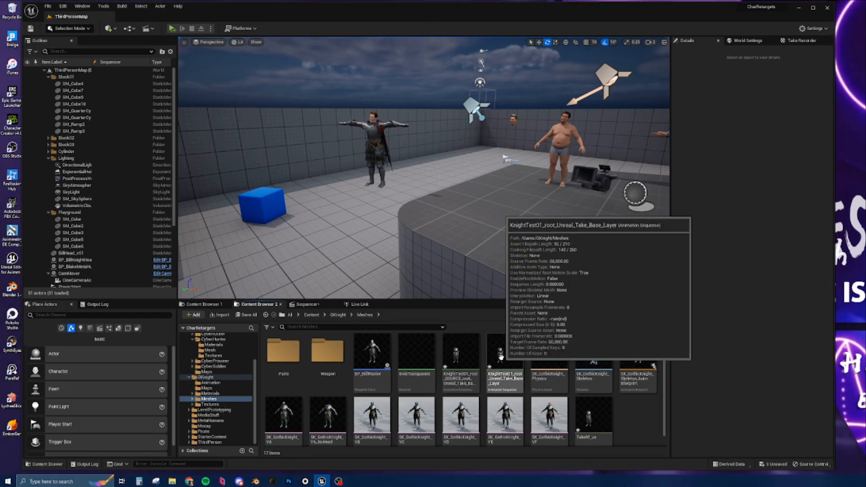
- Preview the imported KnightTest01 base layer animation sequence, close it, and open the KnightTest01 SOURCE sequence for comparison
double_click(502, 356)
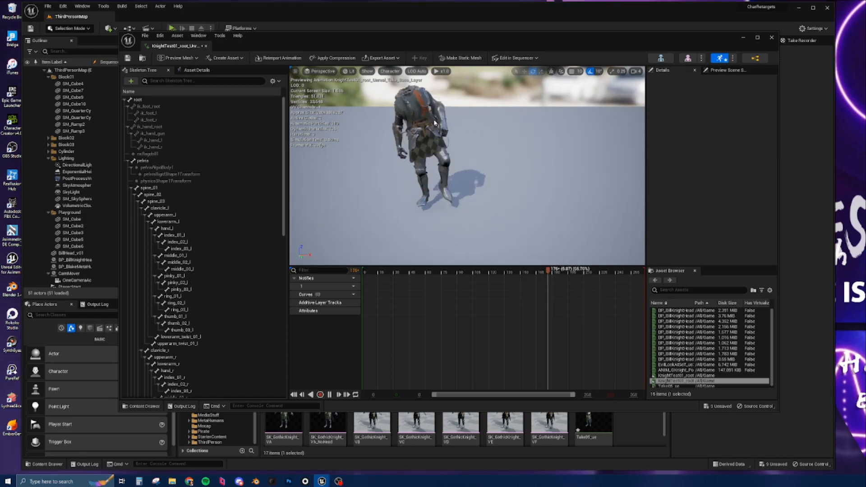
left_click(771, 37)
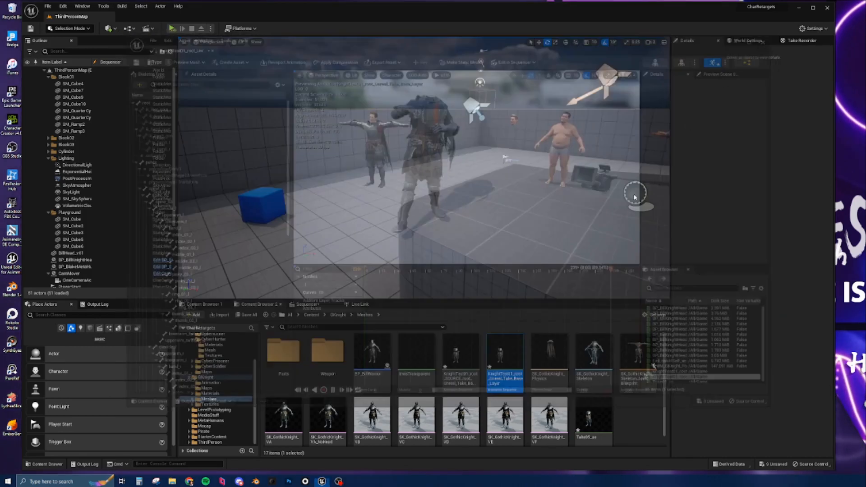
double_click(466, 355)
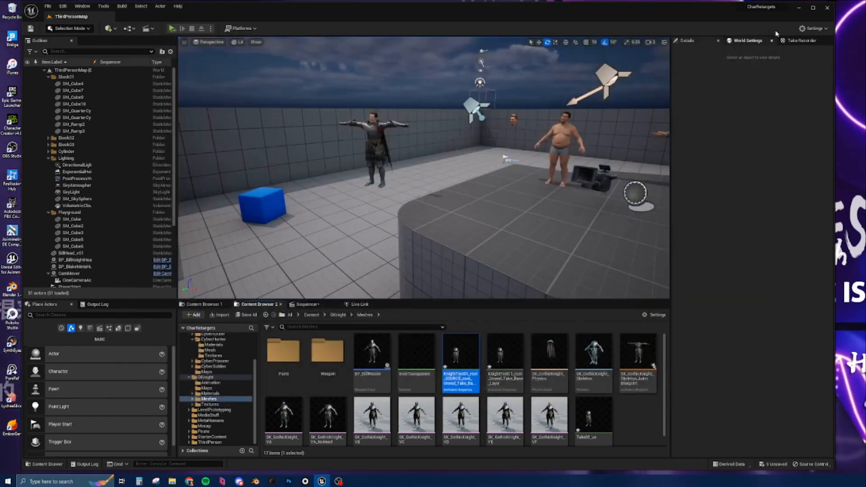
- Close the sequence preview, switch to Blender, dismiss the action list and play the SOURCE action on the knight rig
left_click(771, 37)
left_click(801, 8)
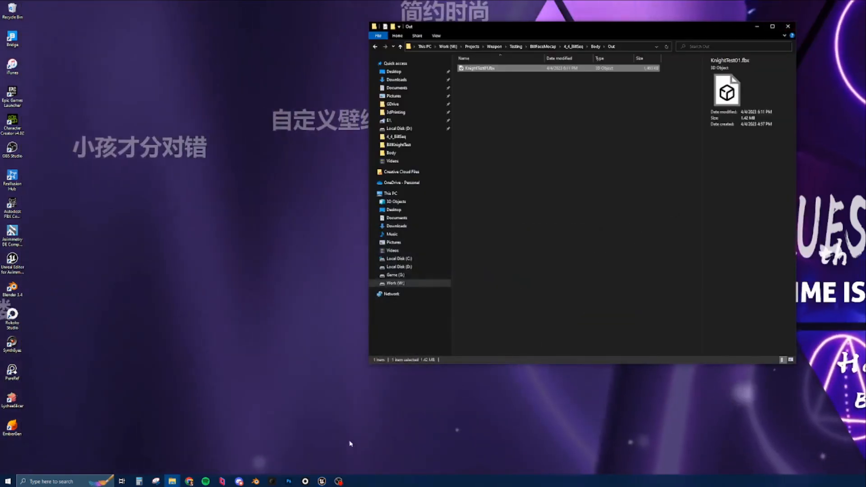
left_click(256, 481)
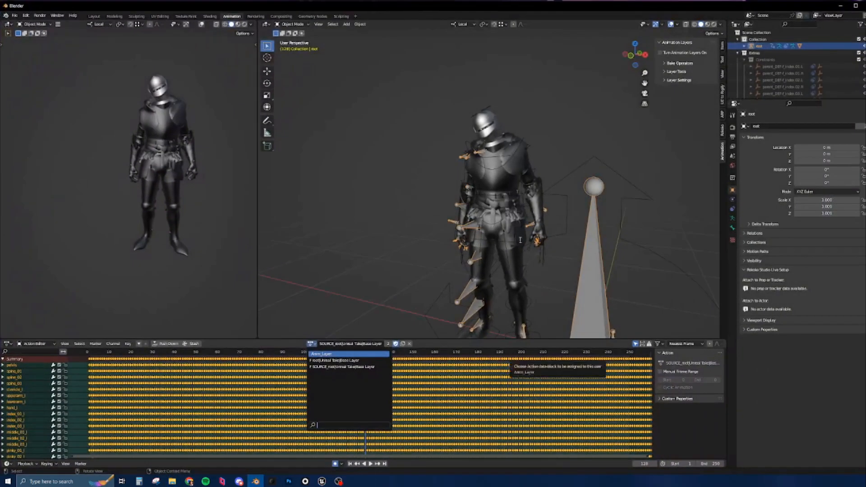
left_click(464, 354)
key("space")
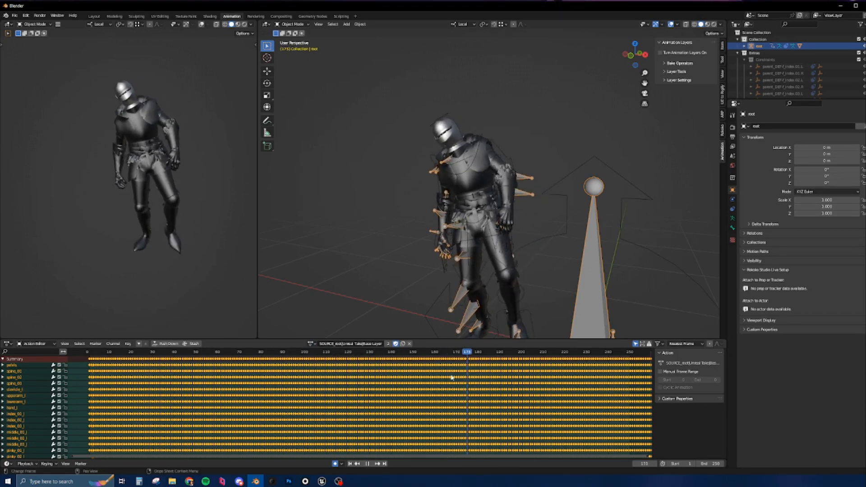
- Scrub the SOURCE action back to about frame 115 and replay the knight's lean from there
left_click(389, 377)
left_click_drag(398, 377, 337, 374)
key("space")
key("space")
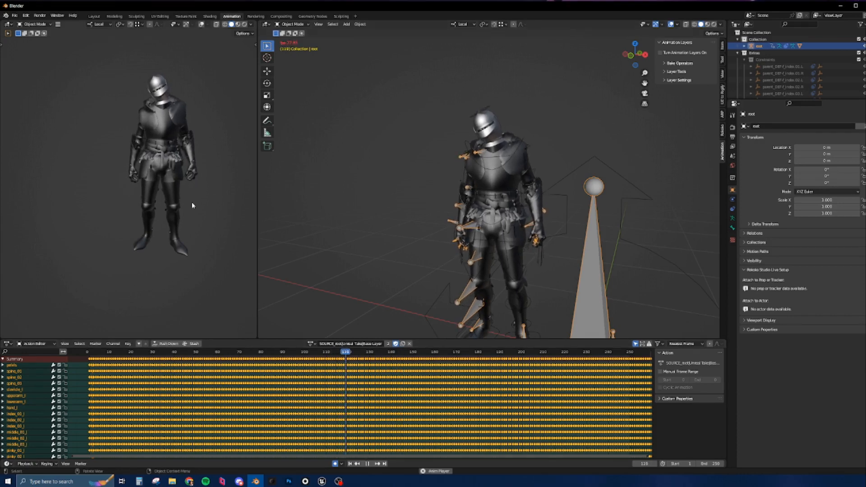
key("space")
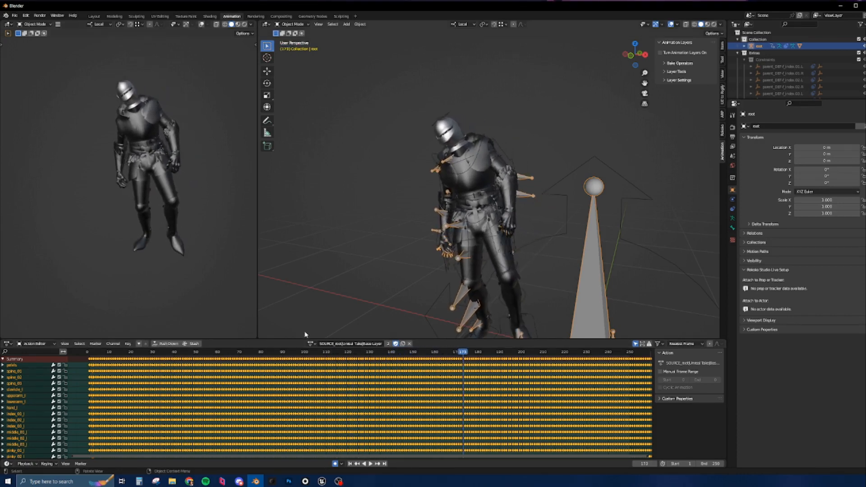
- Replay the SOURCE action from progressively earlier frames to examine the knight's body and leg motion before the lean
left_click(317, 353)
key("space")
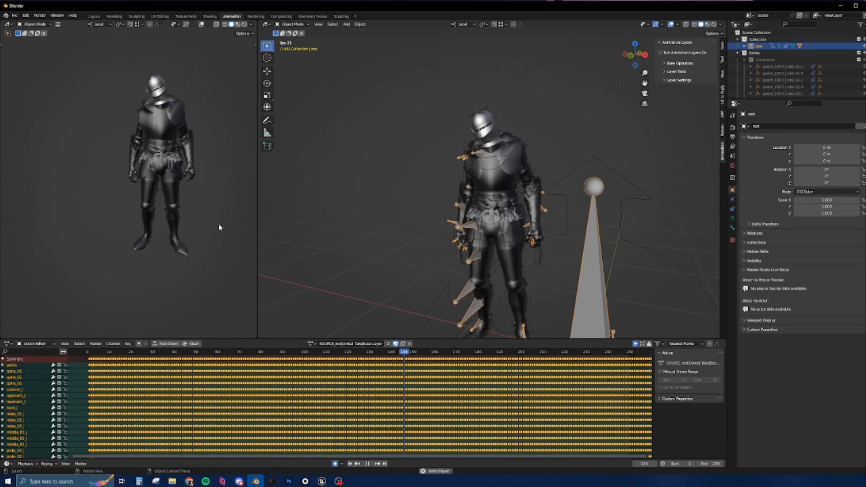
key("space")
left_click(200, 353)
key("space")
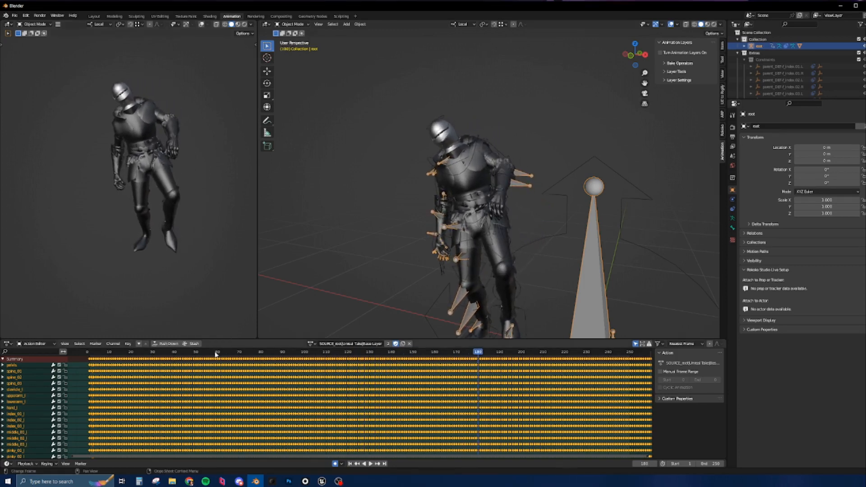
left_click(163, 354)
key("space")
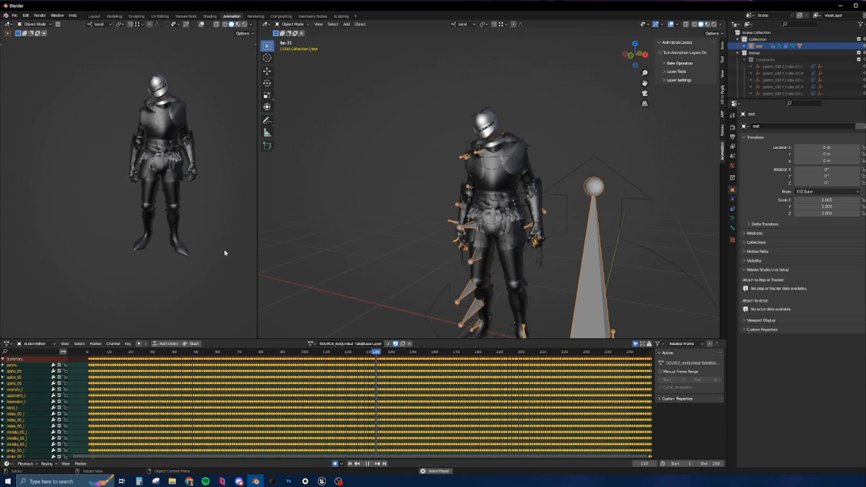
key("space")
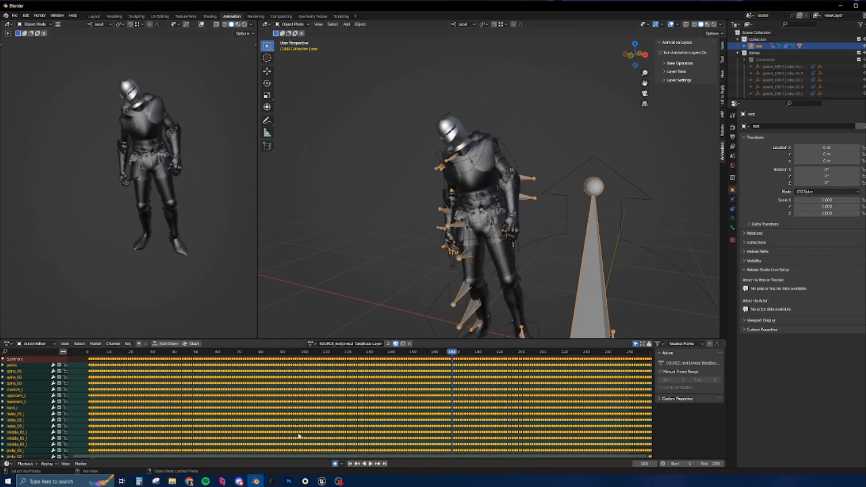
- Switch to Unreal Engine and open the KnightTest01 SOURCE animation sequence to compare its playback with the Blender motion
left_click(321, 481)
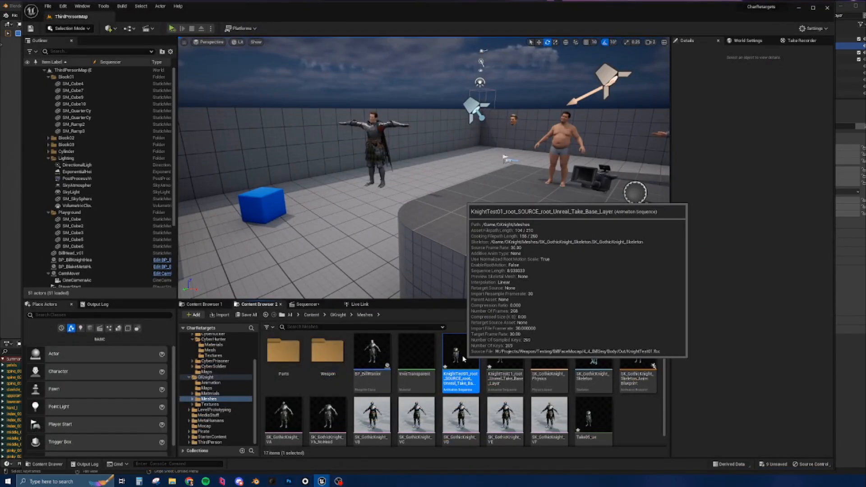
double_click(461, 357)
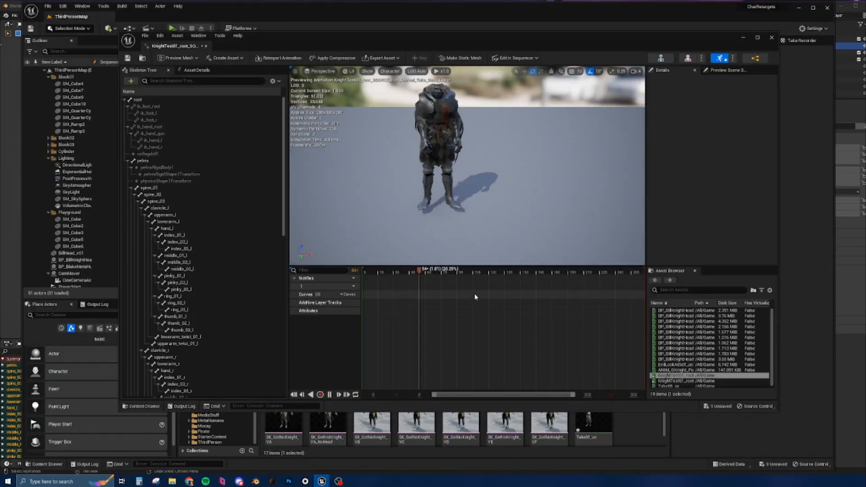